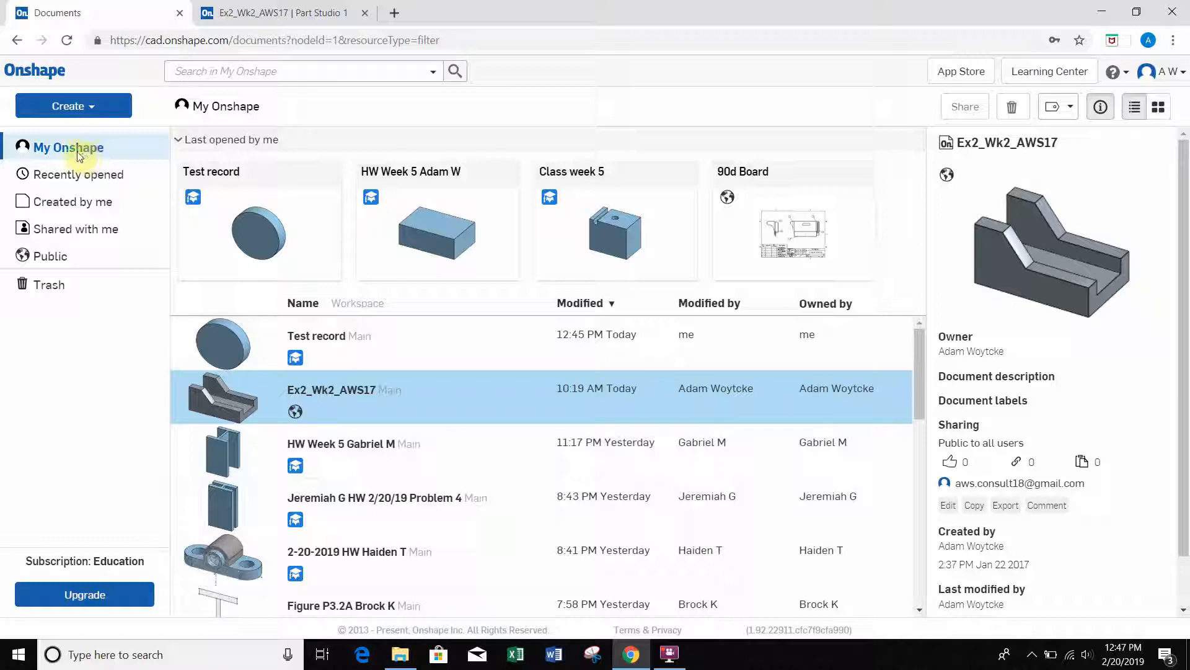
Step: Create a new document named "Class 6"
{"action": "left_click", "coordinate": [94, 114]}
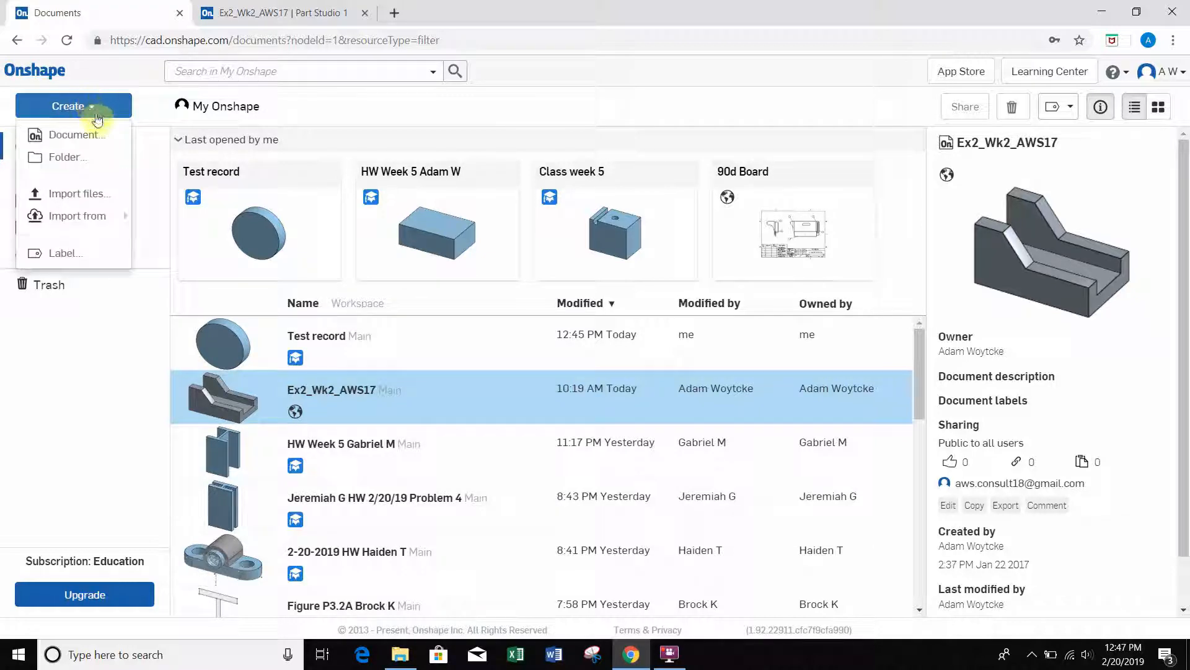
{"action": "left_click", "coordinate": [74, 134]}
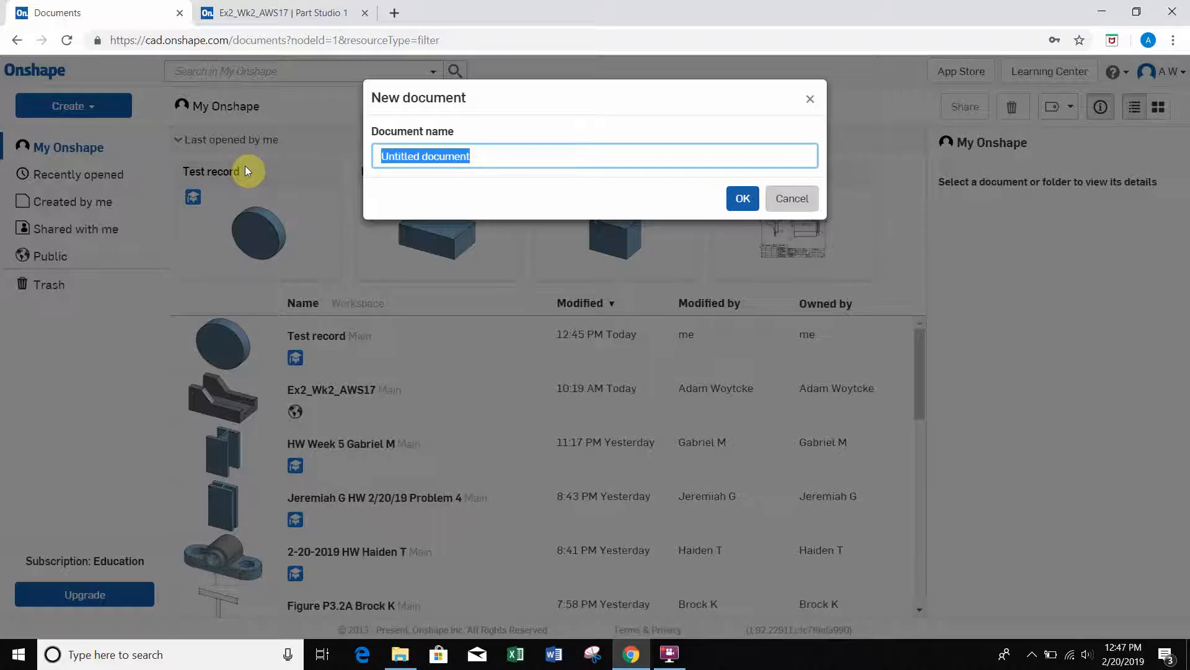
{"action": "type", "text": "Class "}
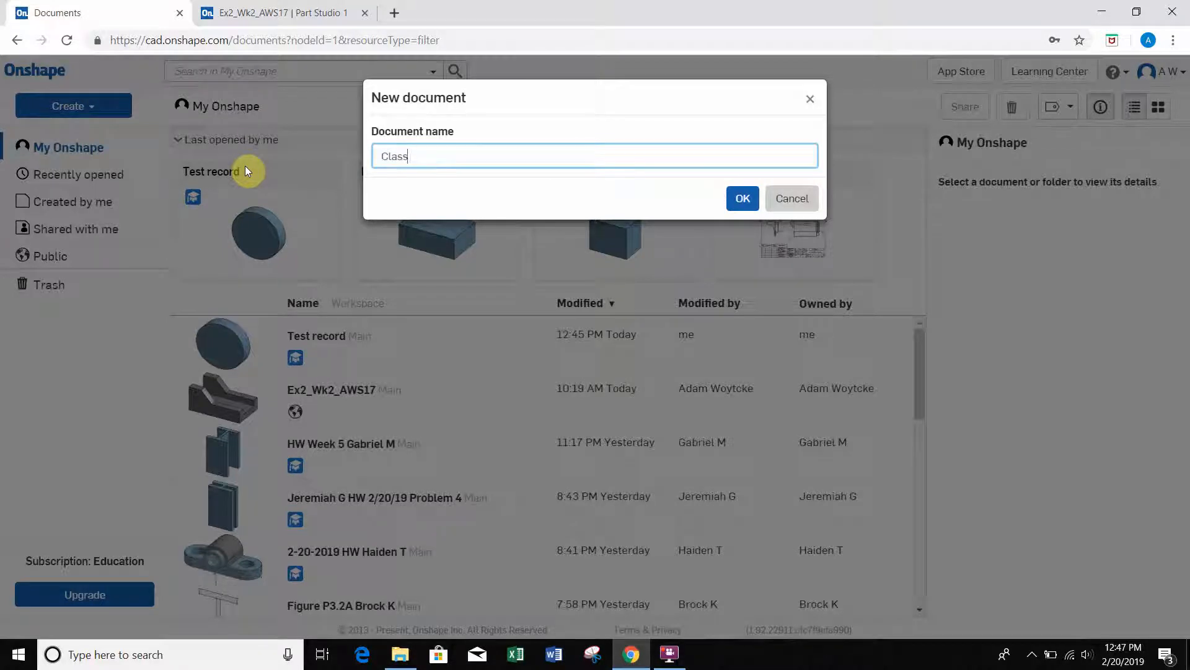
{"action": "type", "text": "6"}
{"action": "left_click", "coordinate": [741, 198]}
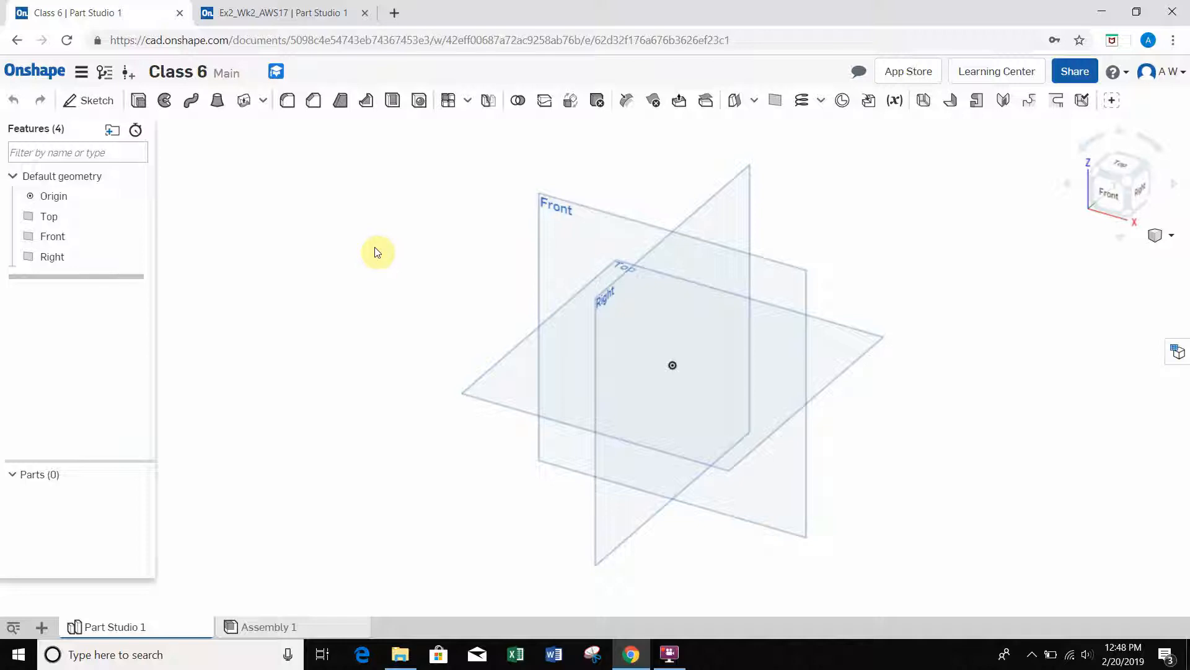
Step: Examine the finished part in the Ex2_Wk2_AWS17 document from several angles and return to the Class 6 document
{"action": "left_click", "coordinate": [304, 23]}
{"action": "right_click_drag", "start_coordinate": [909, 271], "coordinate": [843, 306]}
{"action": "scroll", "coordinate": [723, 332], "scroll_direction": "up", "scroll_amount": 3}
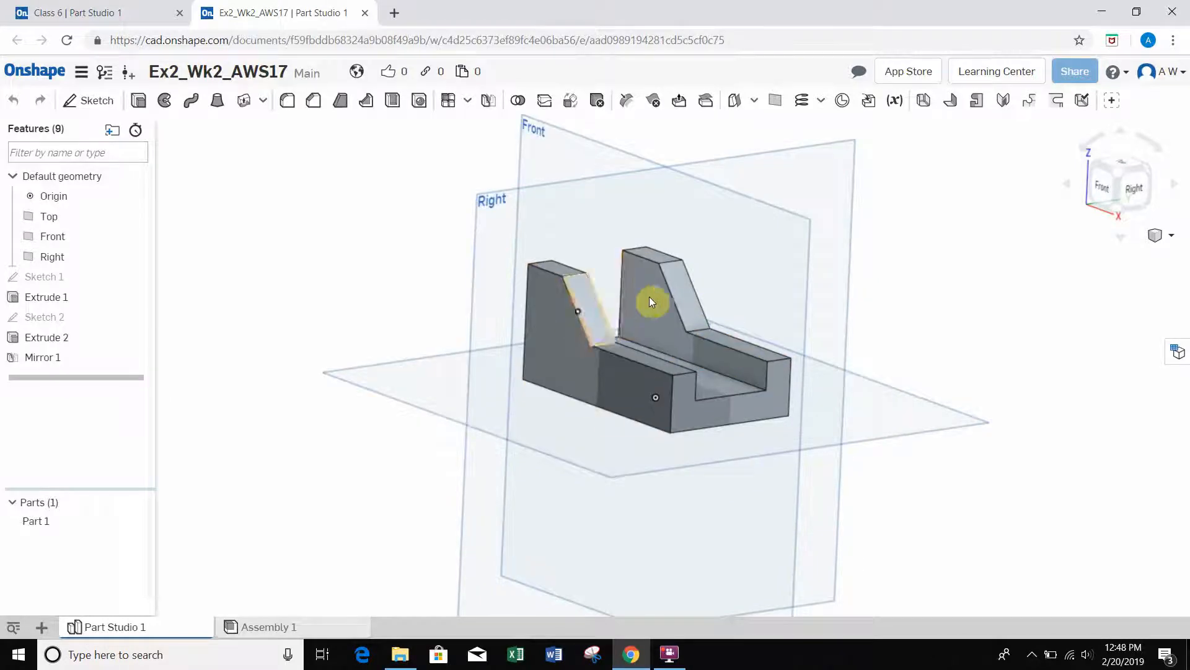
{"action": "right_click_drag", "start_coordinate": [905, 322], "coordinate": [863, 318]}
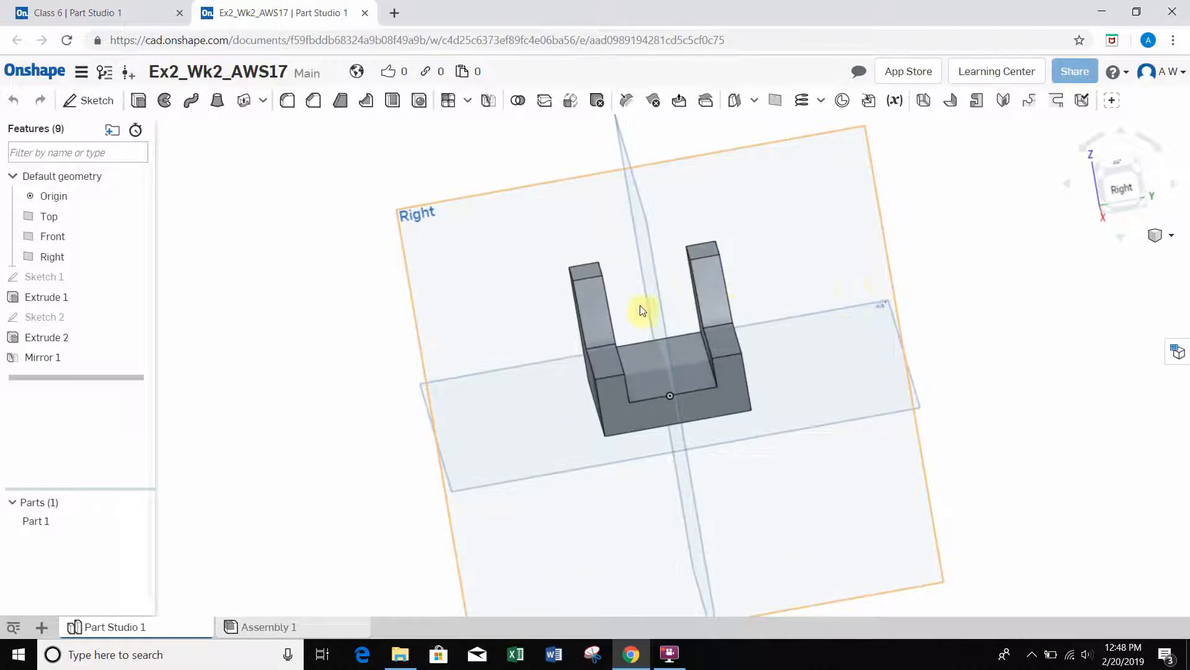
{"action": "right_click_drag", "start_coordinate": [932, 279], "coordinate": [917, 284]}
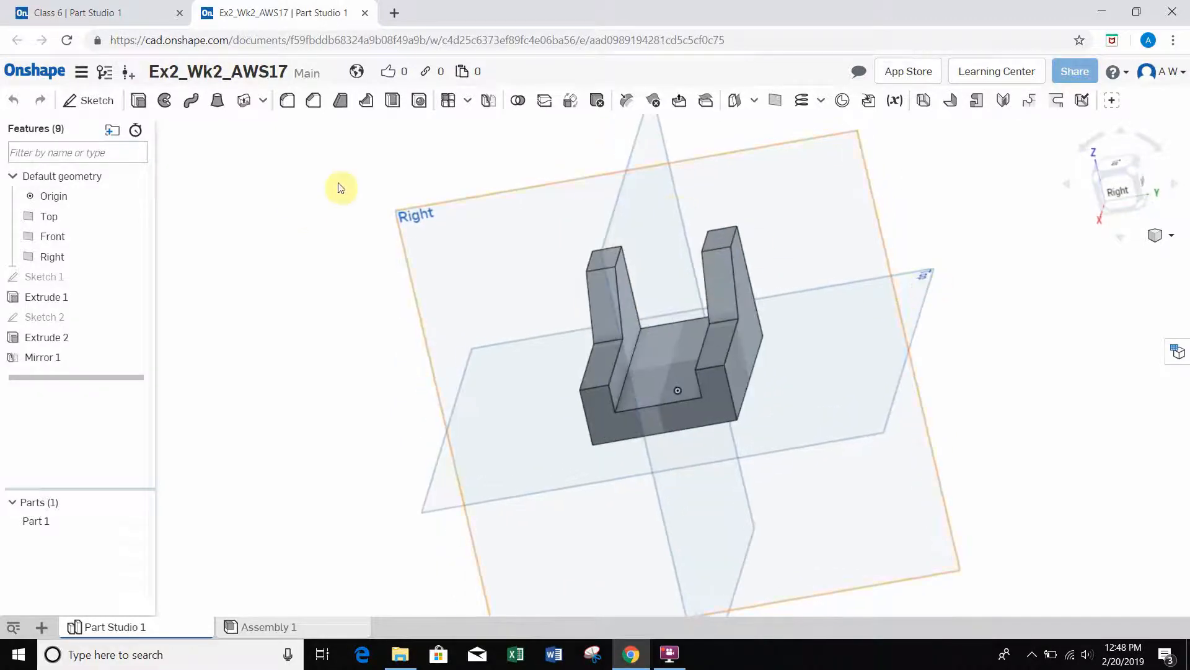
{"action": "left_click", "coordinate": [107, 17]}
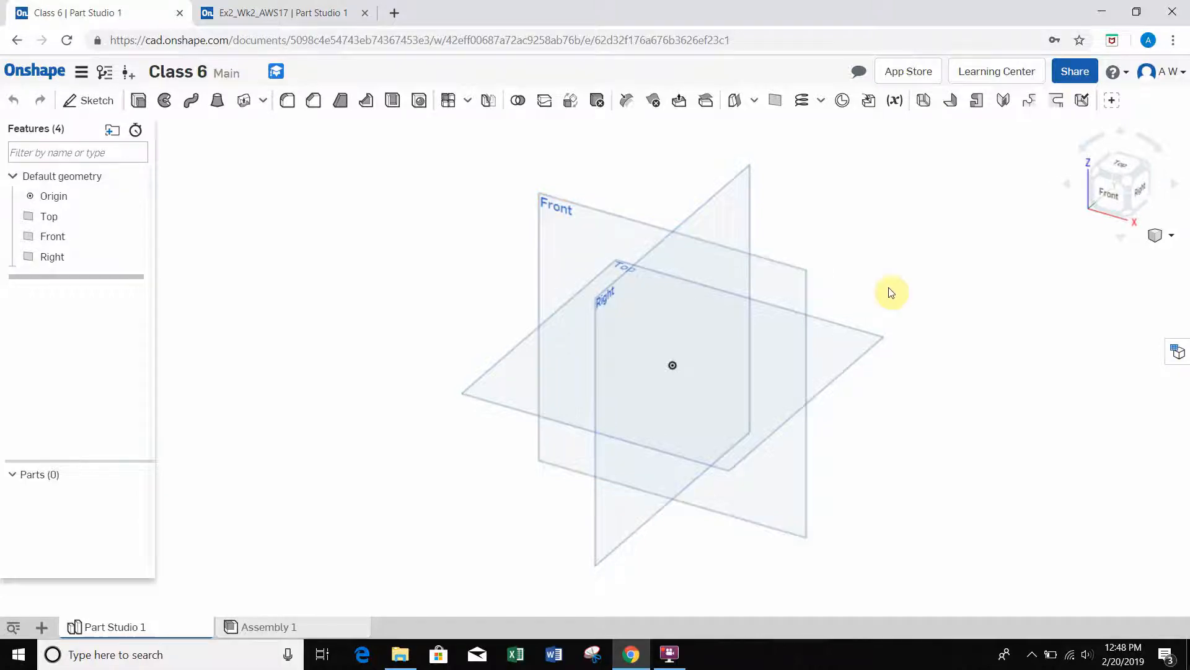
Step: Rename the Part Studio 1 tab as "Mirror Example"
{"action": "right_click_drag", "start_coordinate": [889, 288], "coordinate": [917, 301]}
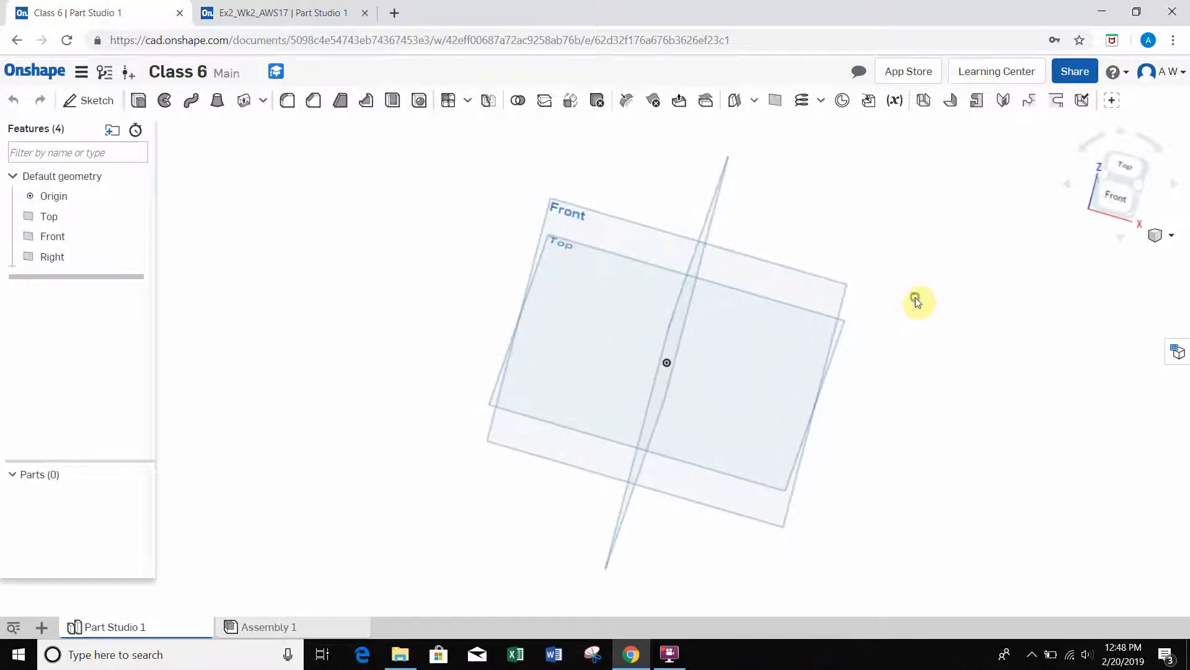
{"action": "right_click", "coordinate": [150, 627]}
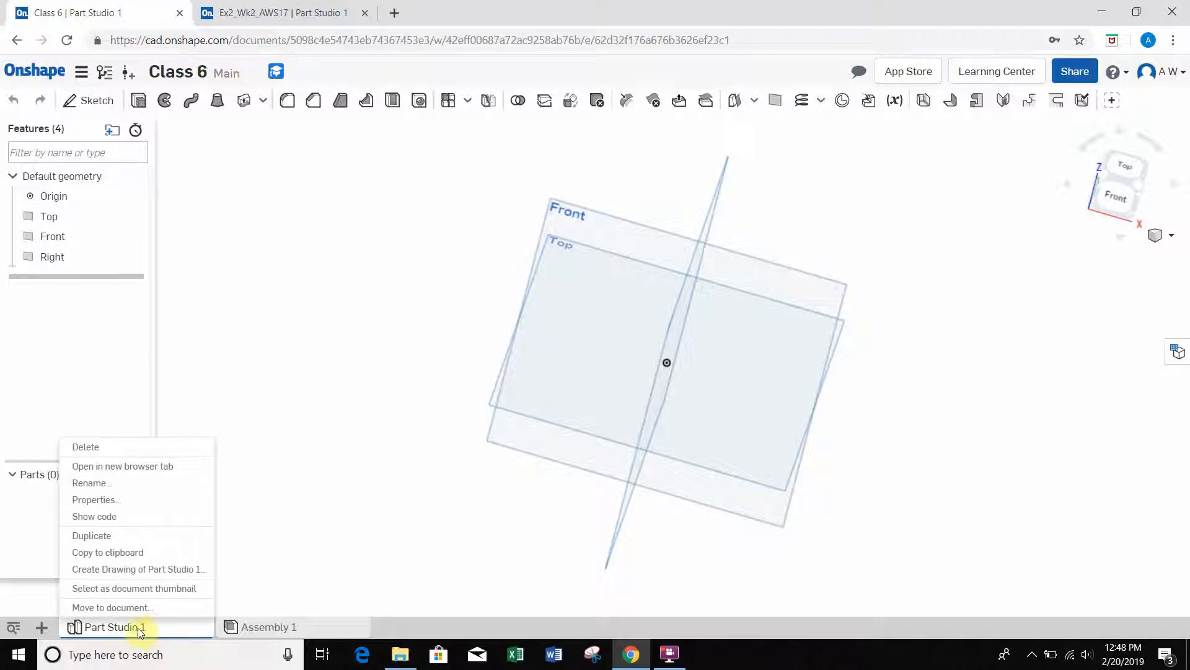
{"action": "left_click", "coordinate": [113, 483]}
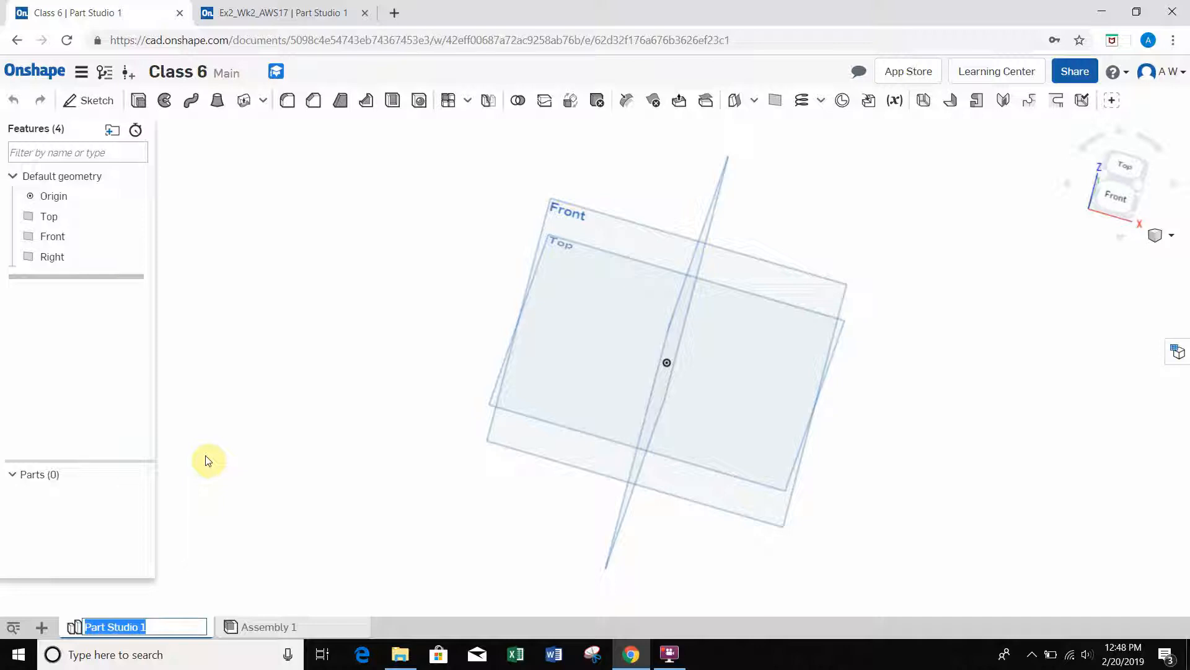
{"action": "type", "text": "Mirror Example"}
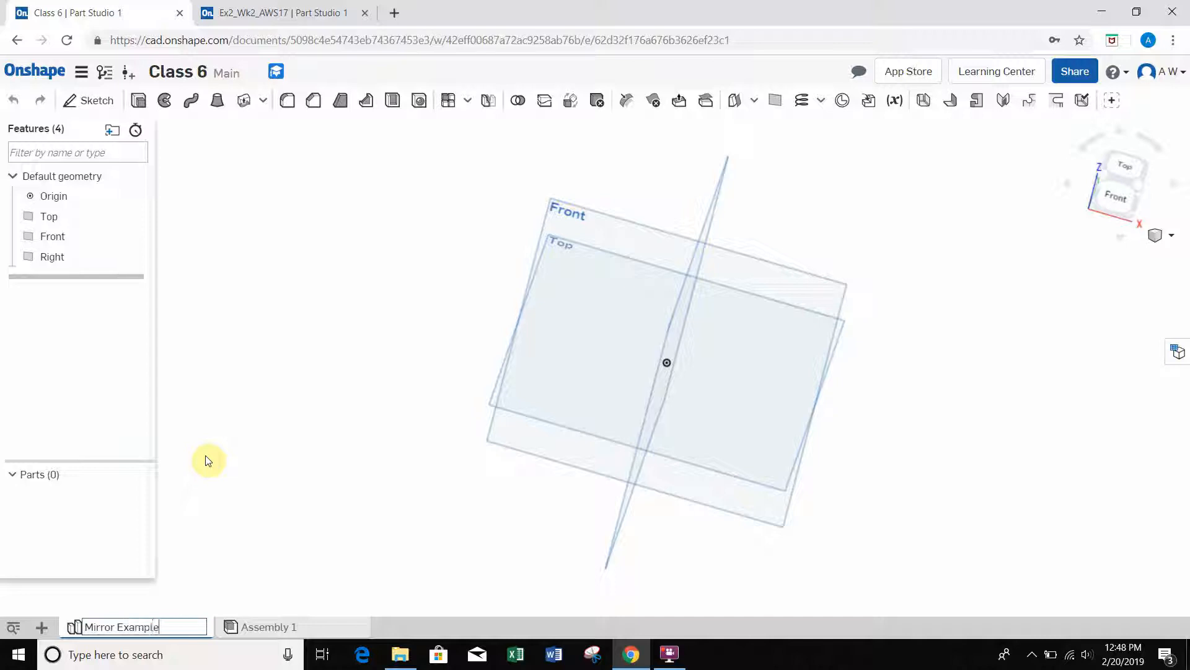
{"action": "key", "text": "Return"}
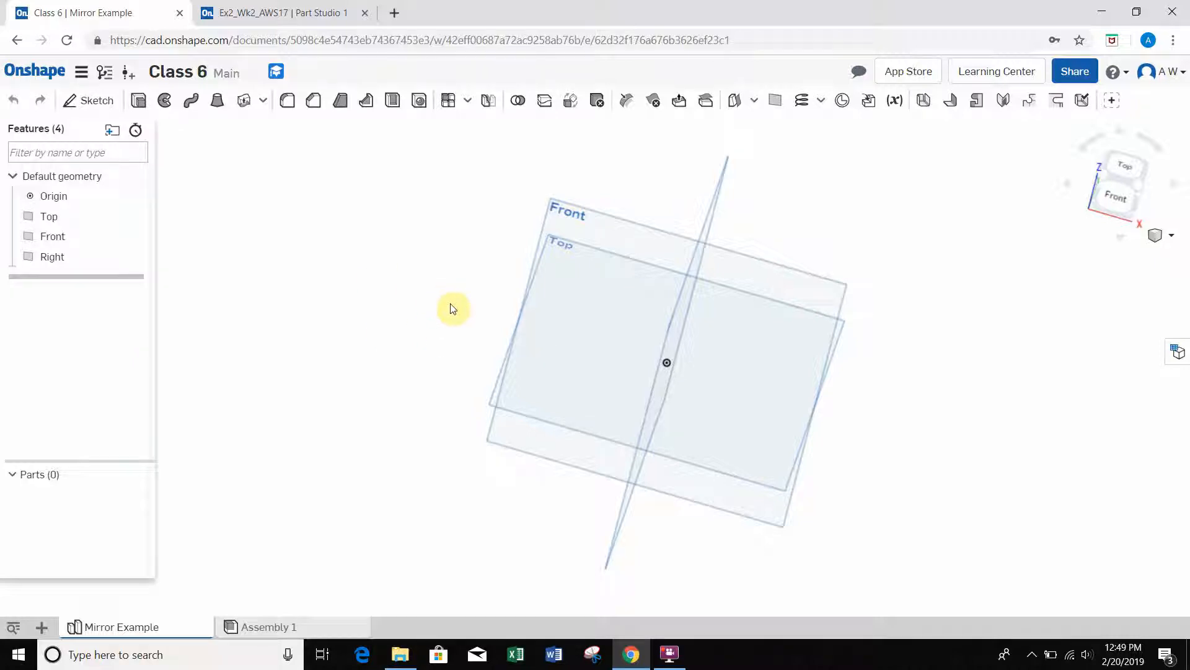
{"action": "right_click_drag", "start_coordinate": [459, 309], "coordinate": [583, 344]}
{"action": "scroll", "coordinate": [604, 332], "scroll_direction": "down", "scroll_amount": 5}
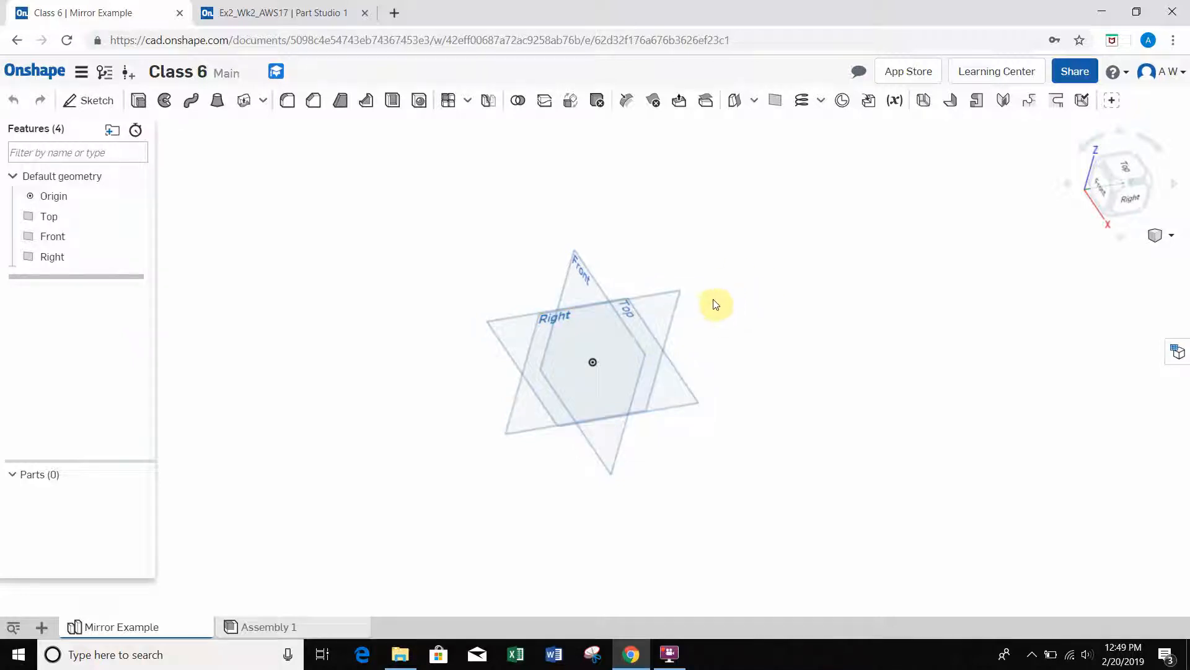
{"action": "scroll", "coordinate": [702, 292], "scroll_direction": "up", "scroll_amount": 5}
{"action": "scroll", "coordinate": [702, 291], "scroll_direction": "up", "scroll_amount": 3}
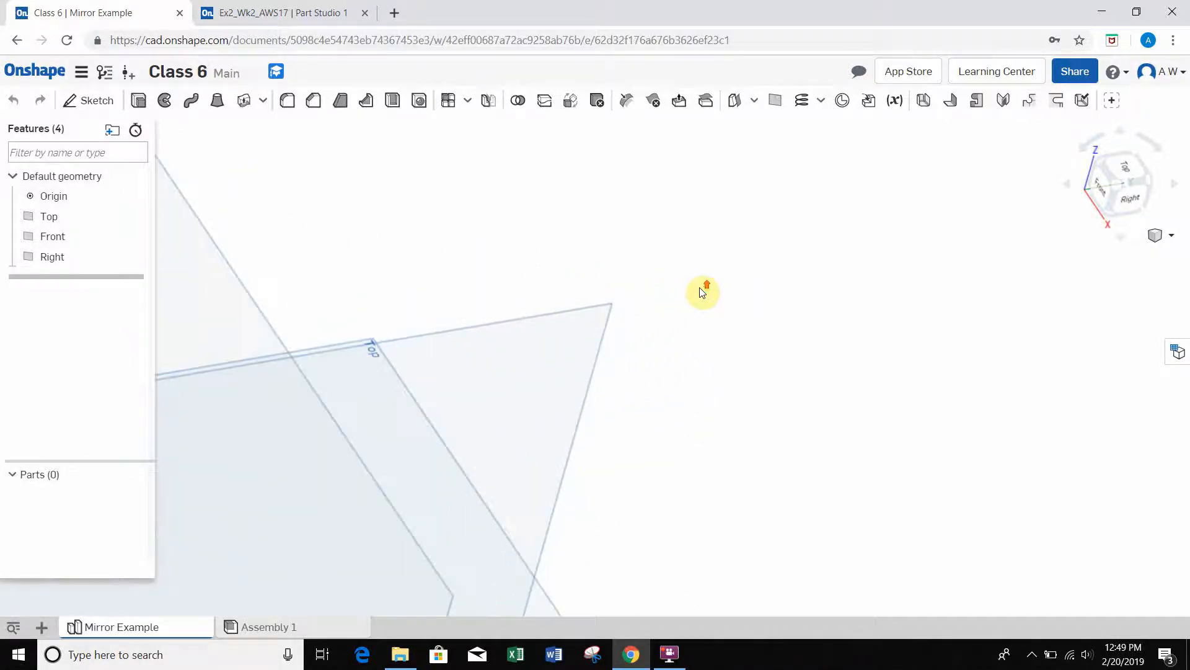
{"action": "scroll", "coordinate": [702, 290], "scroll_direction": "down", "scroll_amount": 8}
{"action": "scroll", "coordinate": [611, 352], "scroll_direction": "up", "scroll_amount": 5}
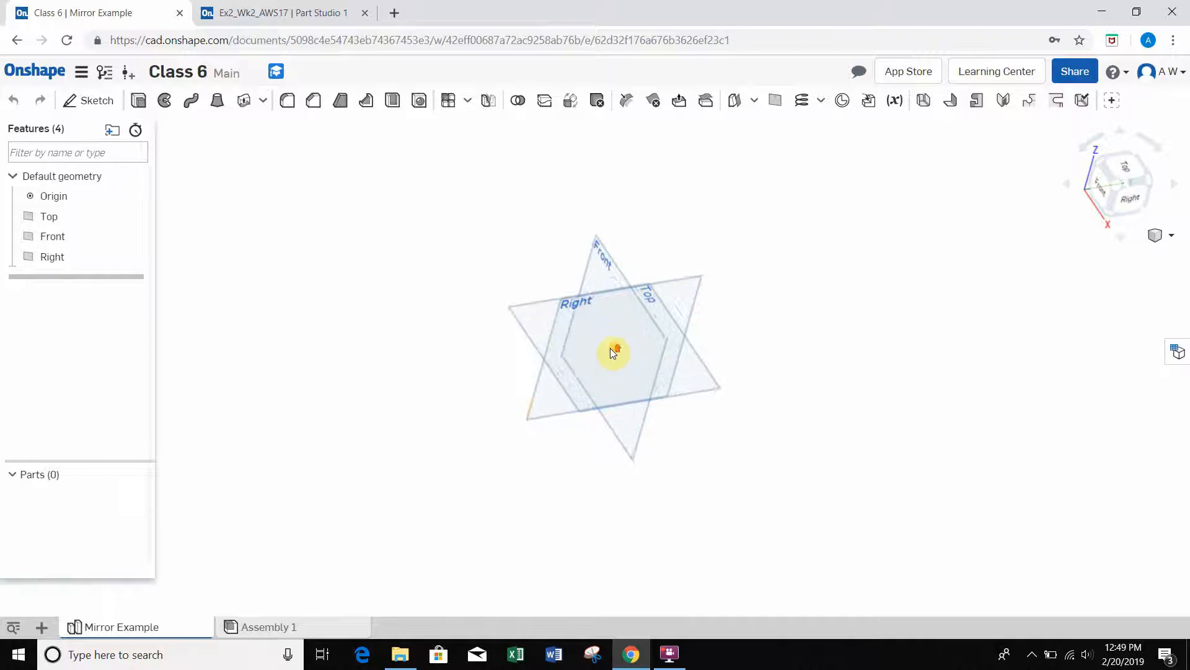
{"action": "scroll", "coordinate": [623, 351], "scroll_direction": "down", "scroll_amount": 1}
{"action": "scroll", "coordinate": [625, 352], "scroll_direction": "down", "scroll_amount": 3}
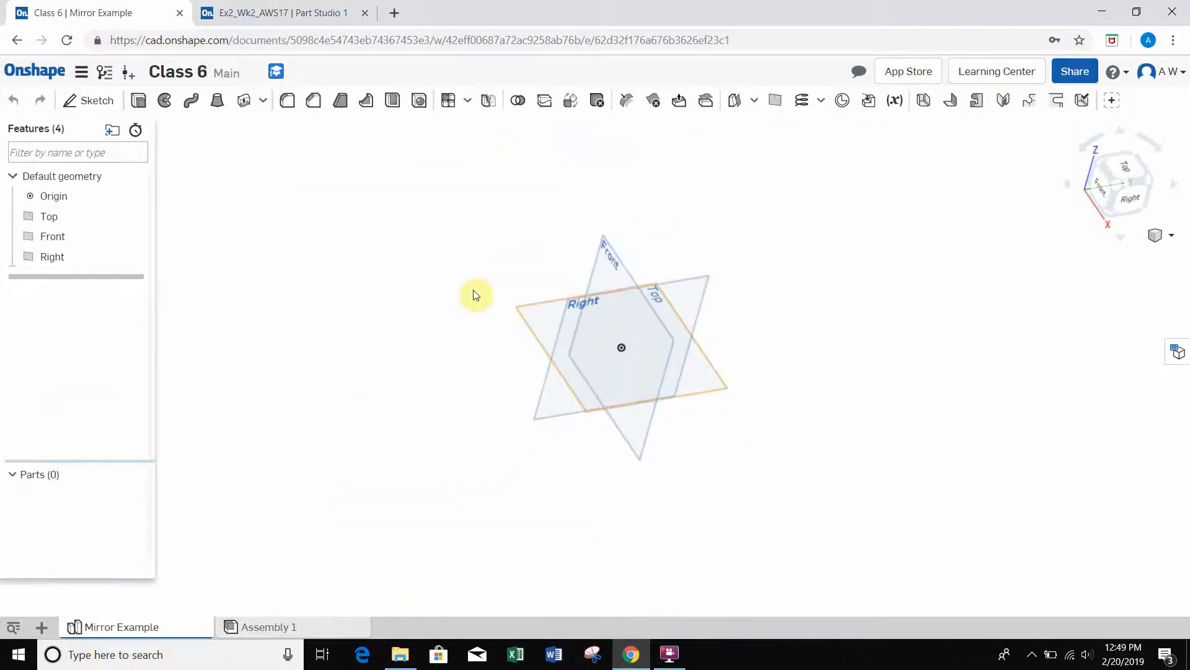
{"action": "scroll", "coordinate": [584, 319], "scroll_direction": "up", "scroll_amount": 2}
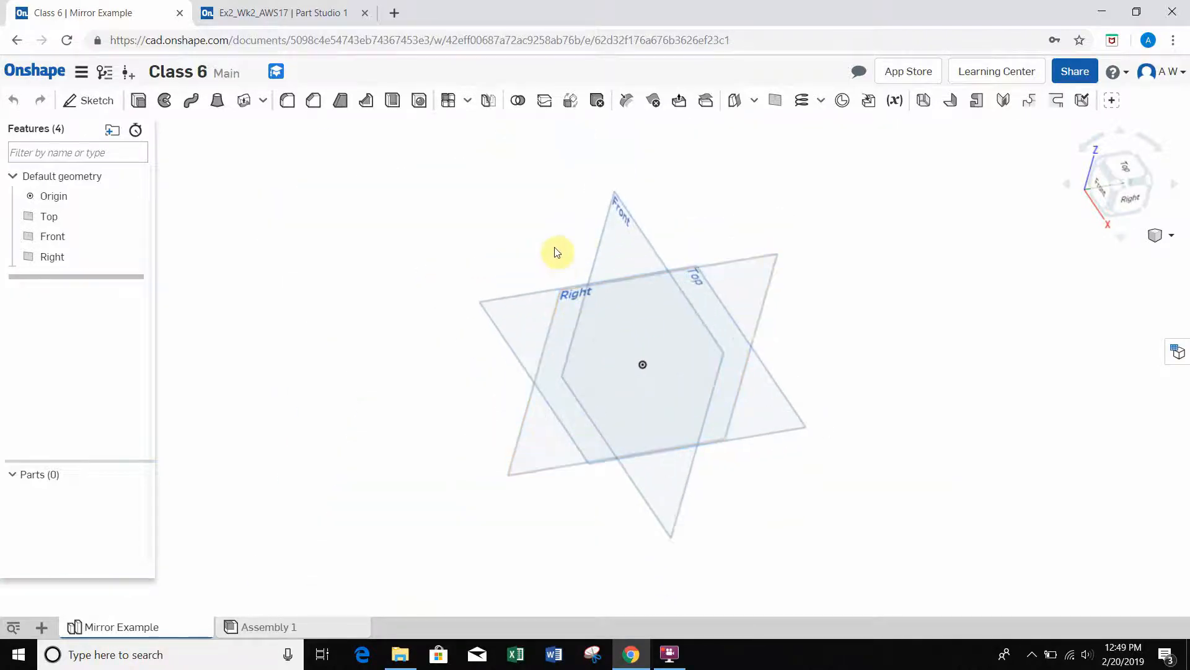
{"action": "middle_click_drag", "start_coordinate": [556, 252], "coordinate": [414, 227]}
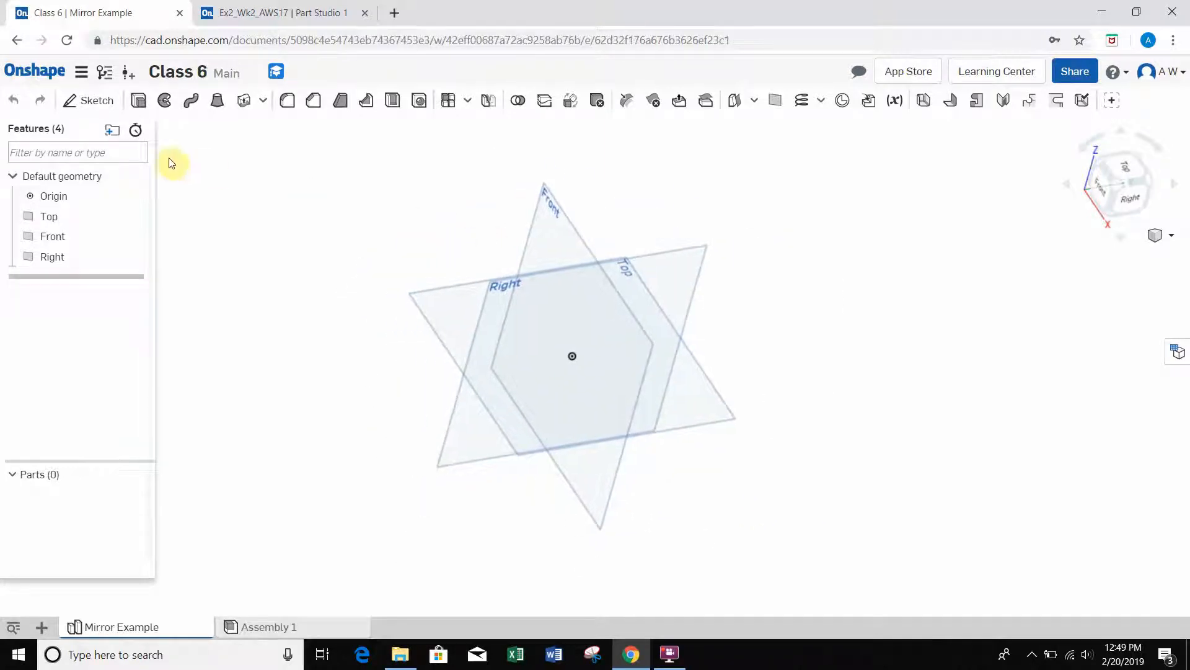
Step: Start a sketch on the Top plane and view it face-on, turned so the X axis runs horizontally and Y points up
{"action": "left_click", "coordinate": [91, 109]}
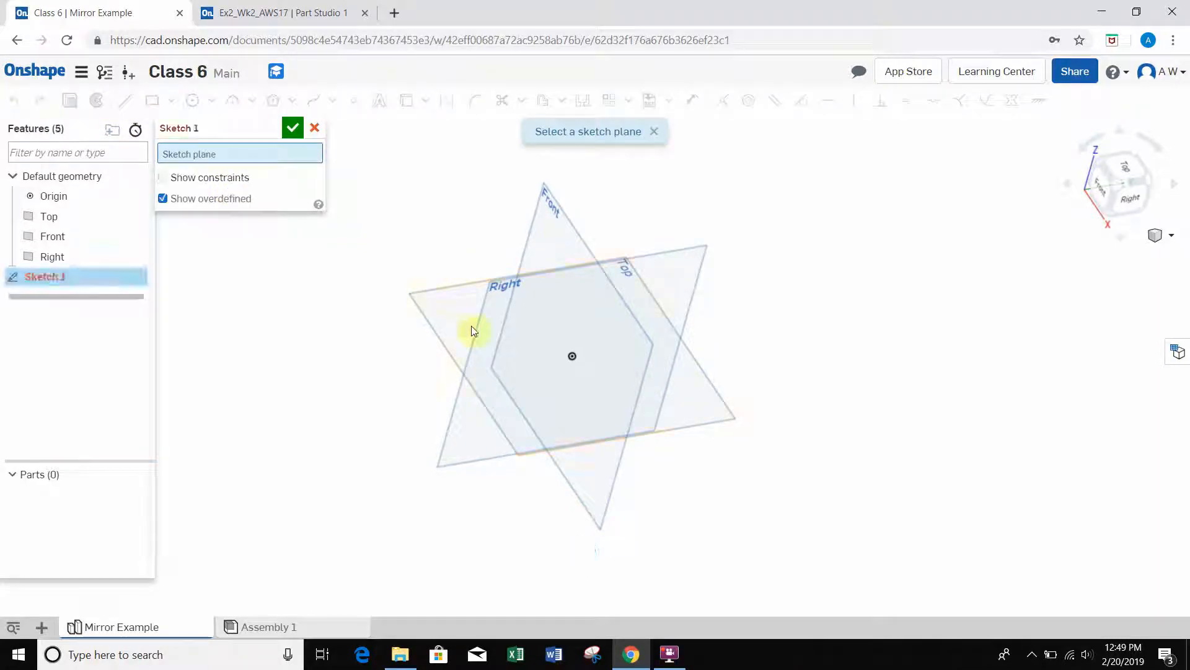
{"action": "left_click", "coordinate": [442, 308]}
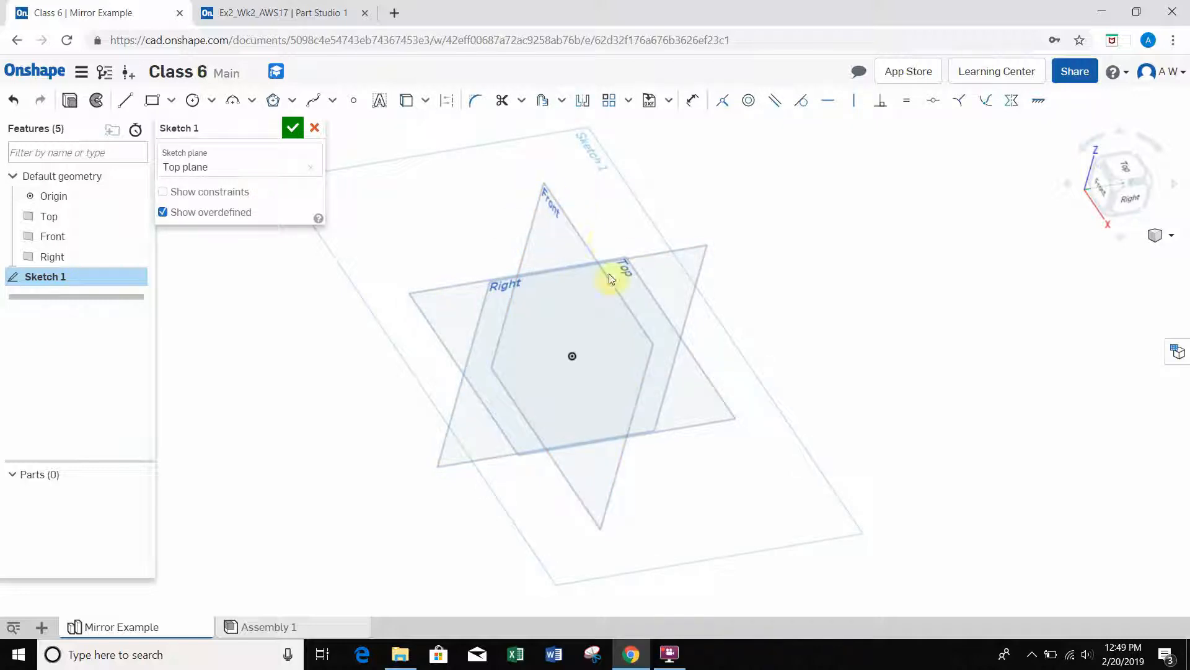
{"action": "left_click", "coordinate": [568, 219]}
{"action": "right_click", "coordinate": [496, 227]}
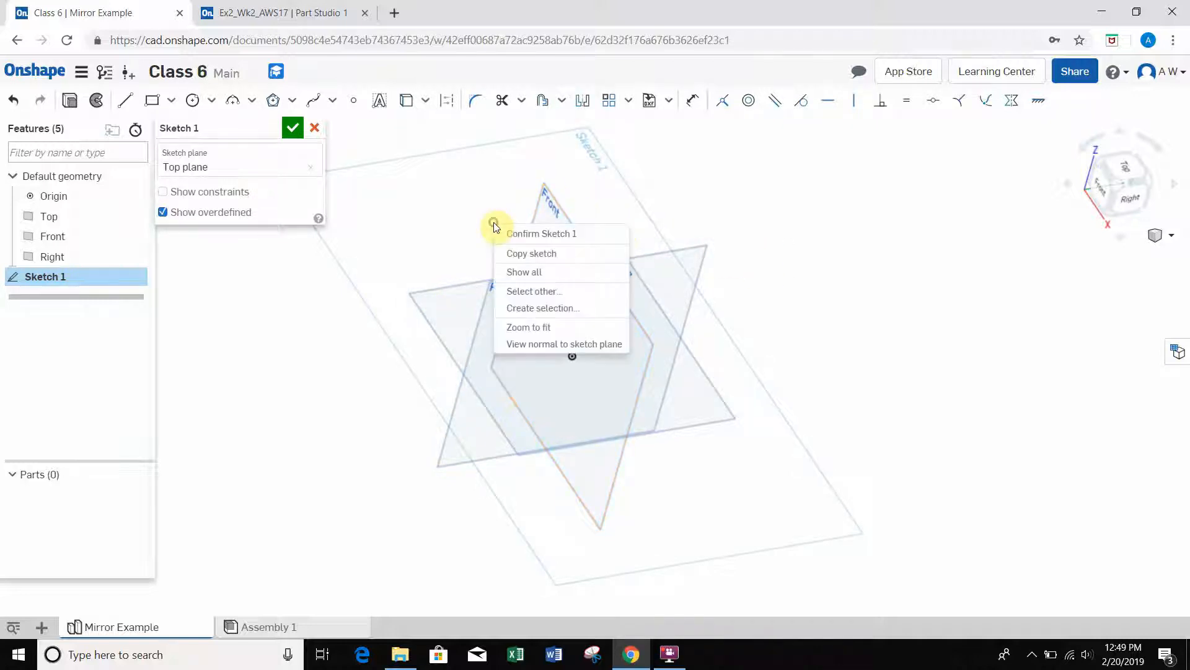
{"action": "left_click", "coordinate": [550, 346]}
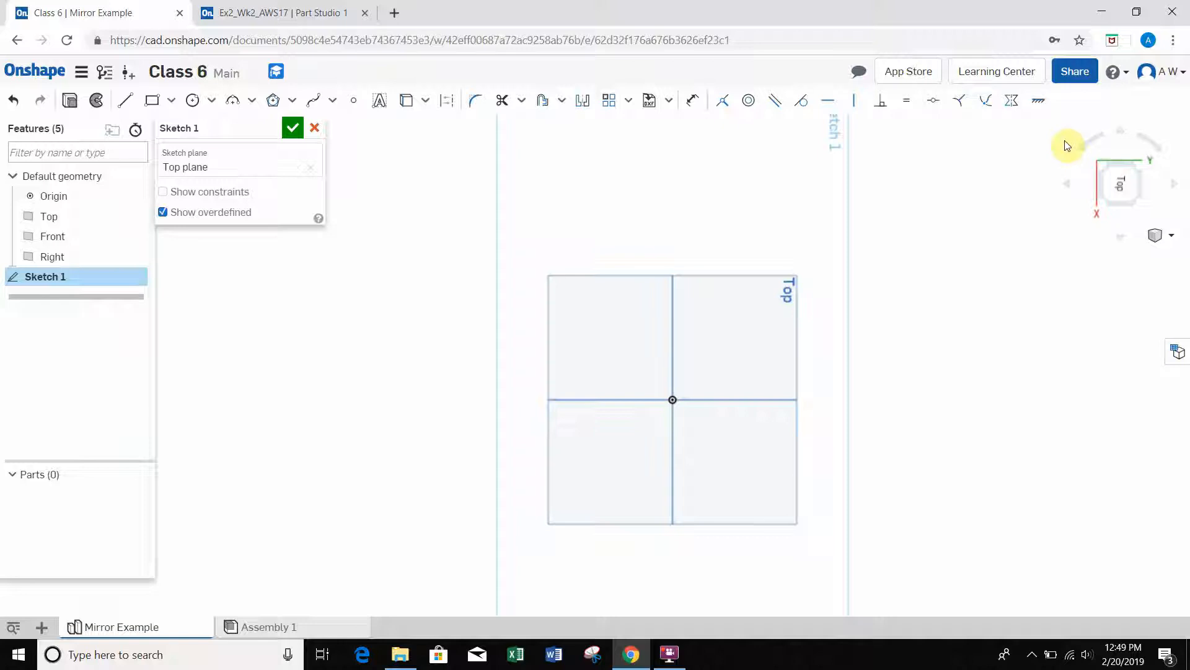
{"action": "left_click", "coordinate": [1084, 151]}
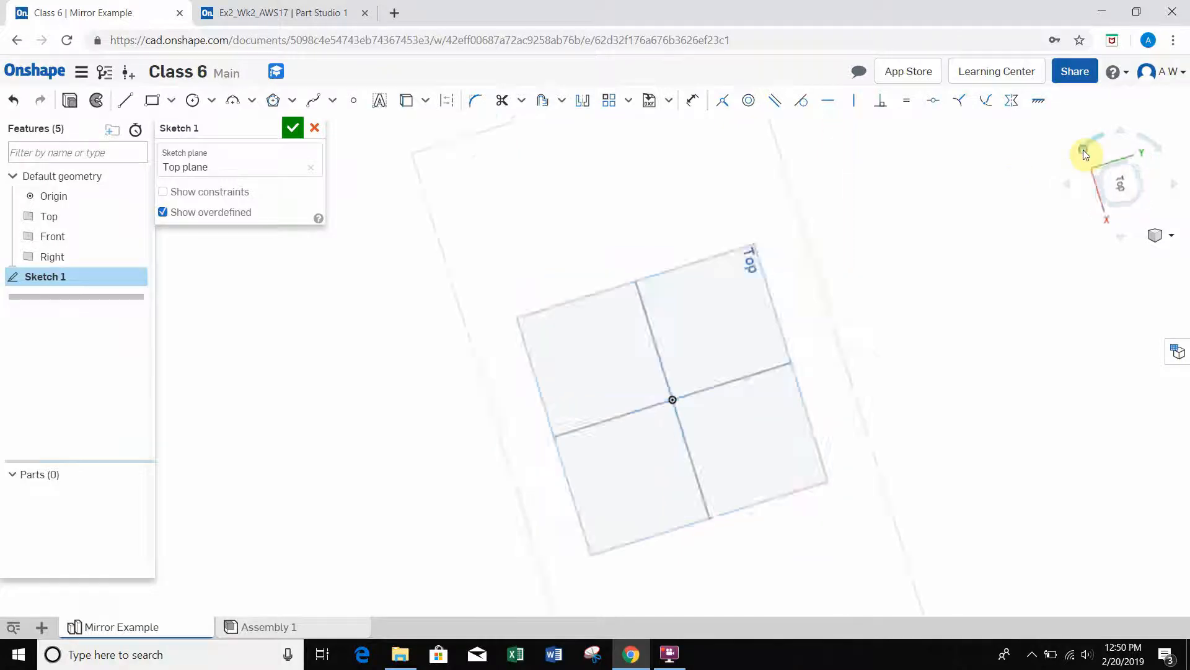
{"action": "left_click", "coordinate": [1084, 151]}
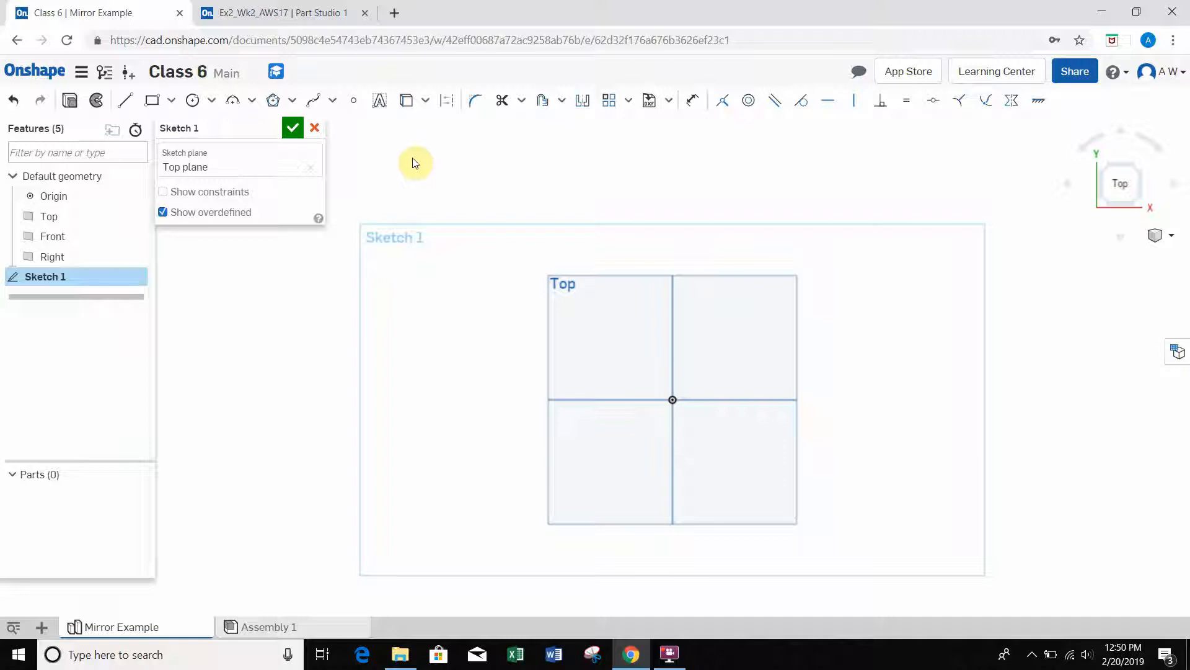
Step: Sketch a center point rectangle on the origin, about 2.525 in wide and 3.329 in high
{"action": "left_click", "coordinate": [170, 101]}
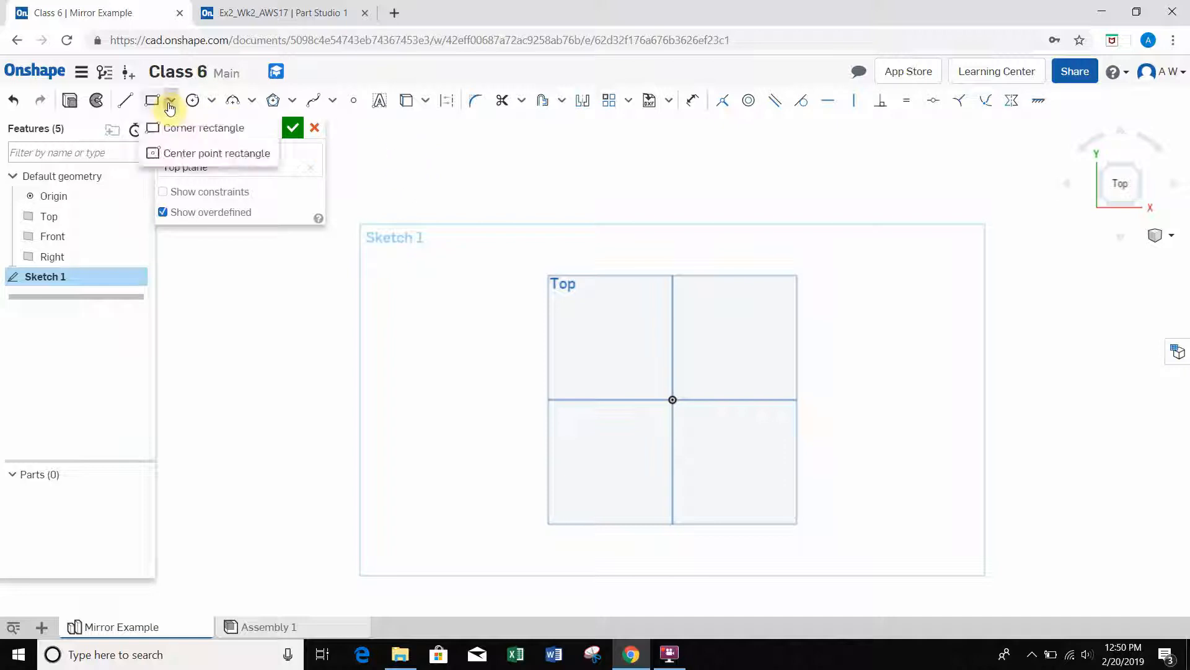
{"action": "left_click", "coordinate": [172, 155]}
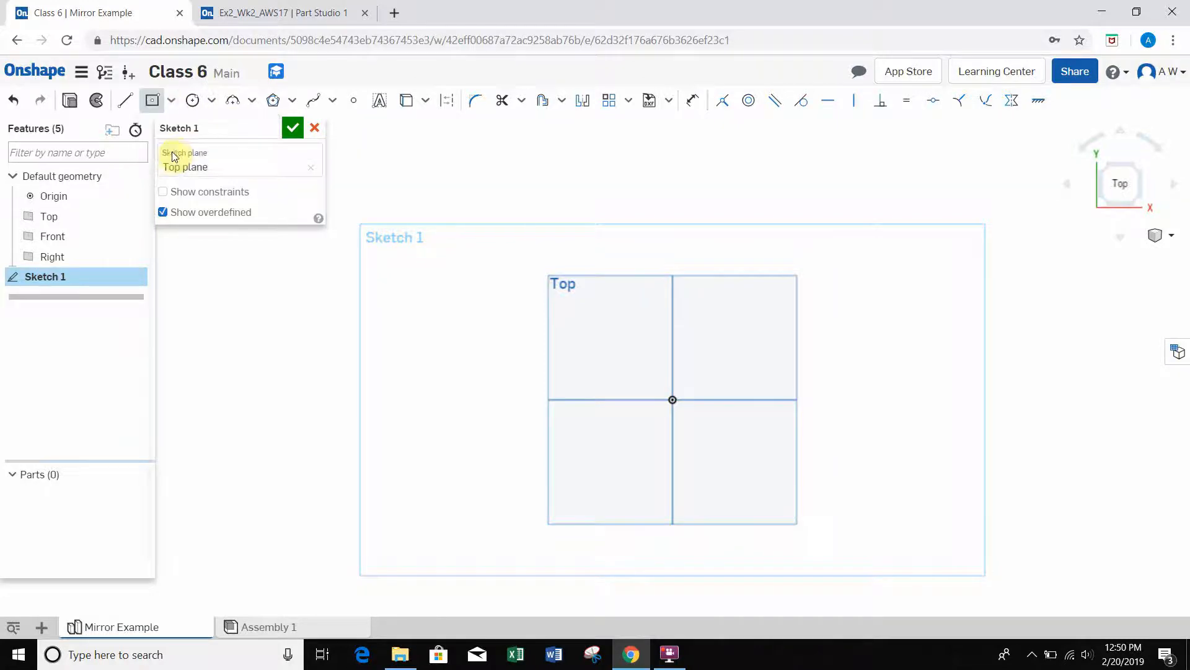
{"action": "left_click", "coordinate": [672, 398]}
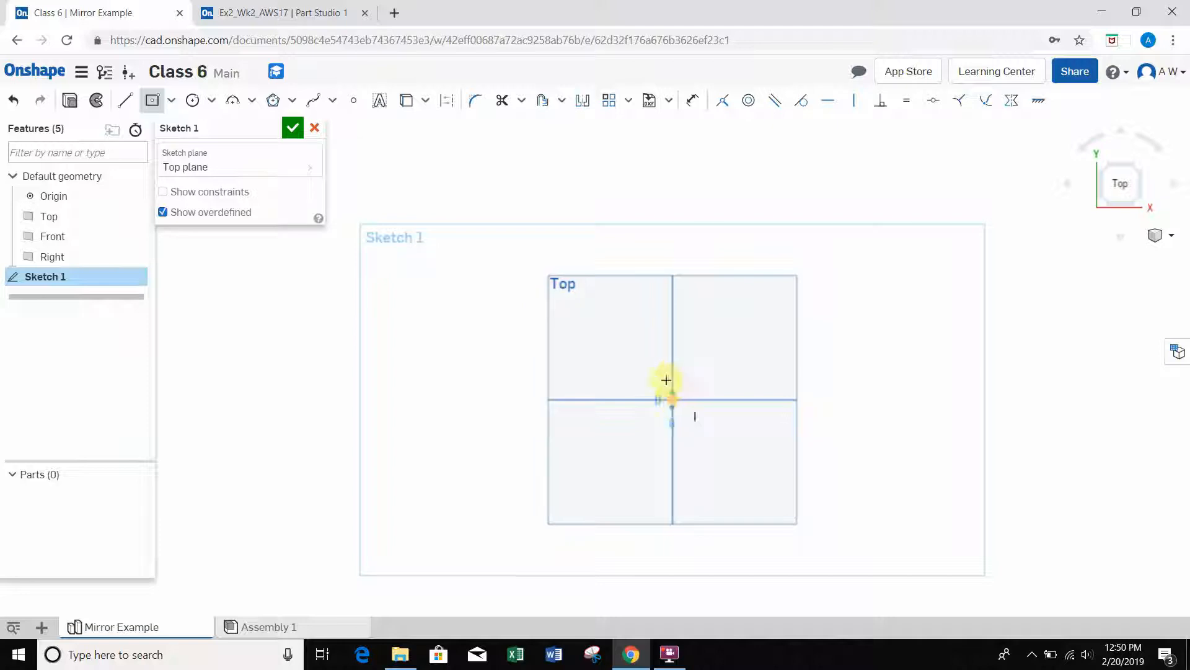
{"action": "left_click", "coordinate": [620, 331]}
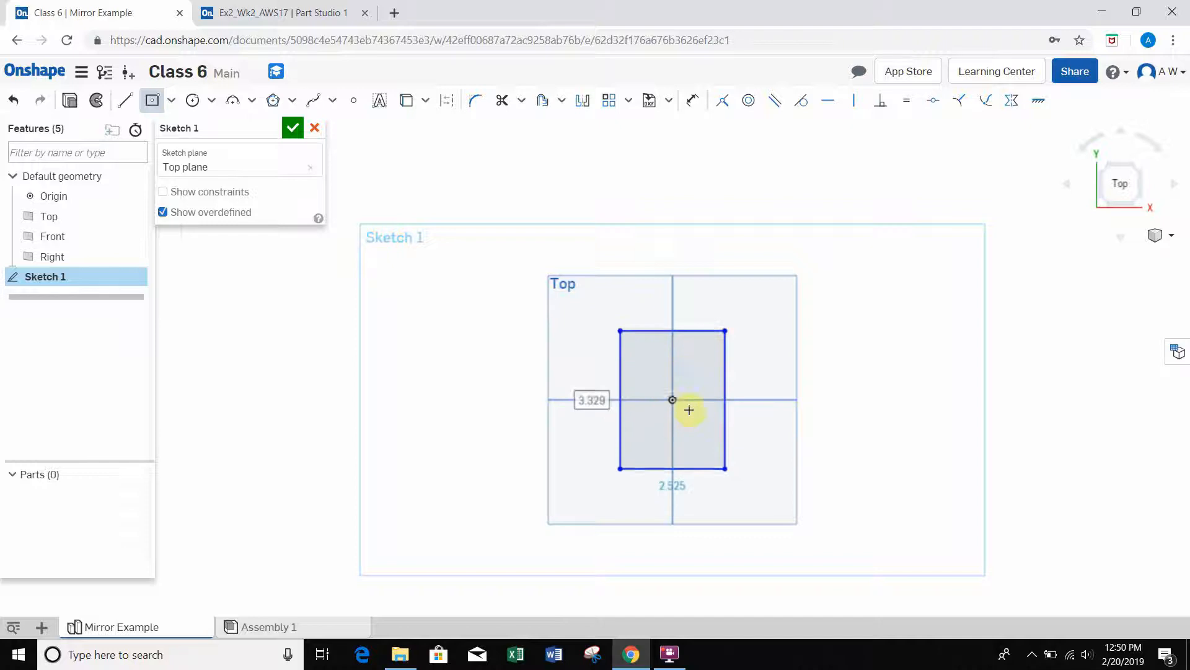
Step: Dimension the rectangle's upper horizontal edge and set its width to 2 in
{"action": "scroll", "coordinate": [688, 406], "scroll_direction": "up", "scroll_amount": 3}
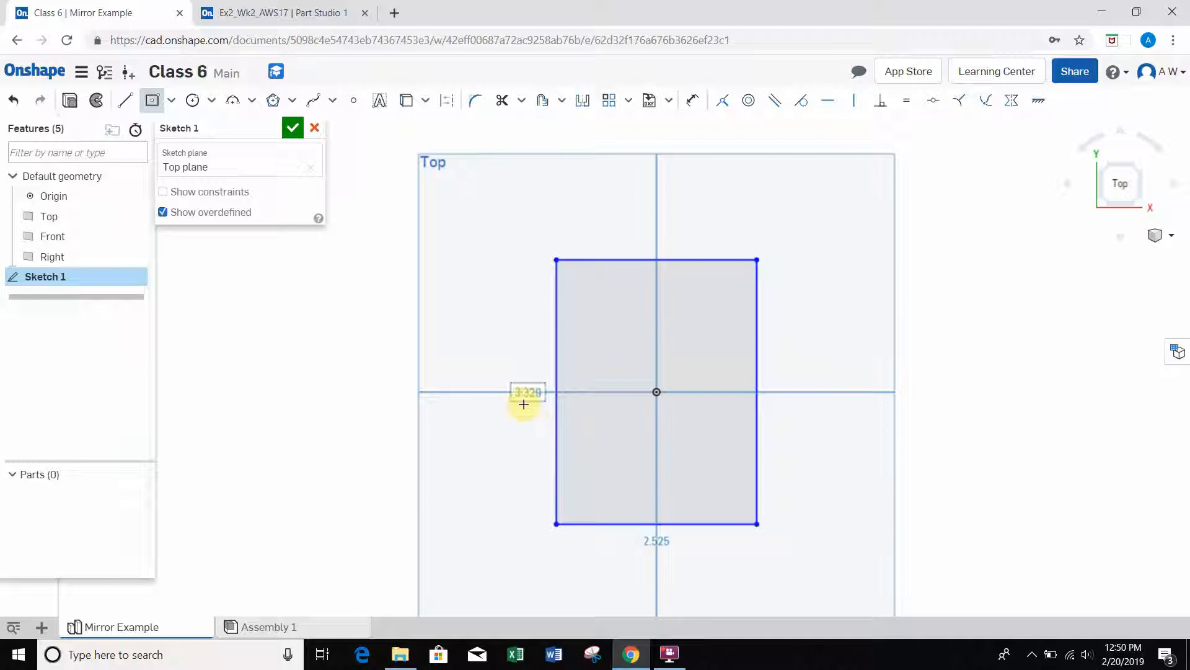
{"action": "left_click", "coordinate": [692, 101]}
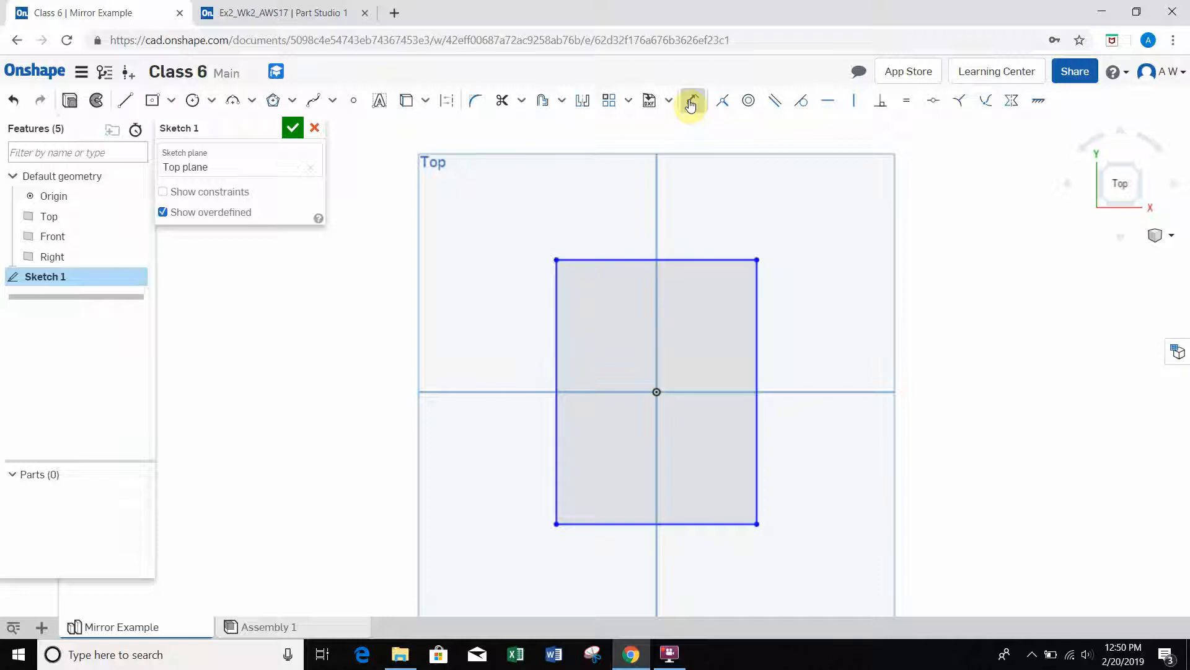
{"action": "left_click", "coordinate": [616, 260]}
{"action": "left_click", "coordinate": [631, 172]}
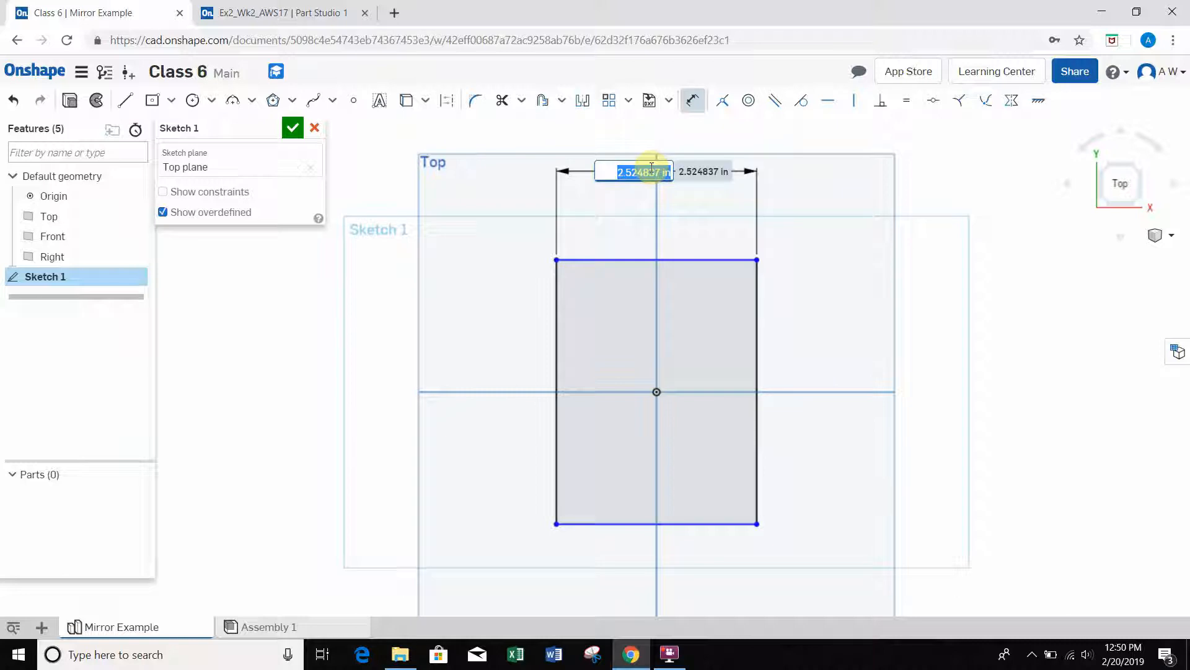
{"action": "type", "text": "2"}
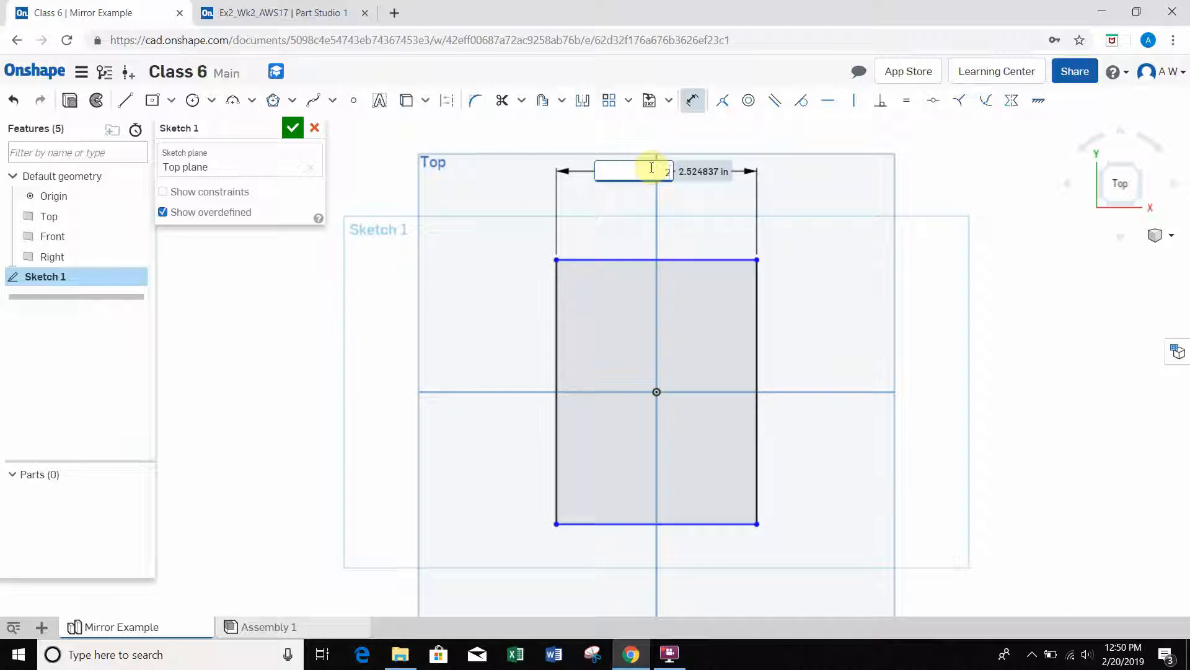
{"action": "key", "text": "Return"}
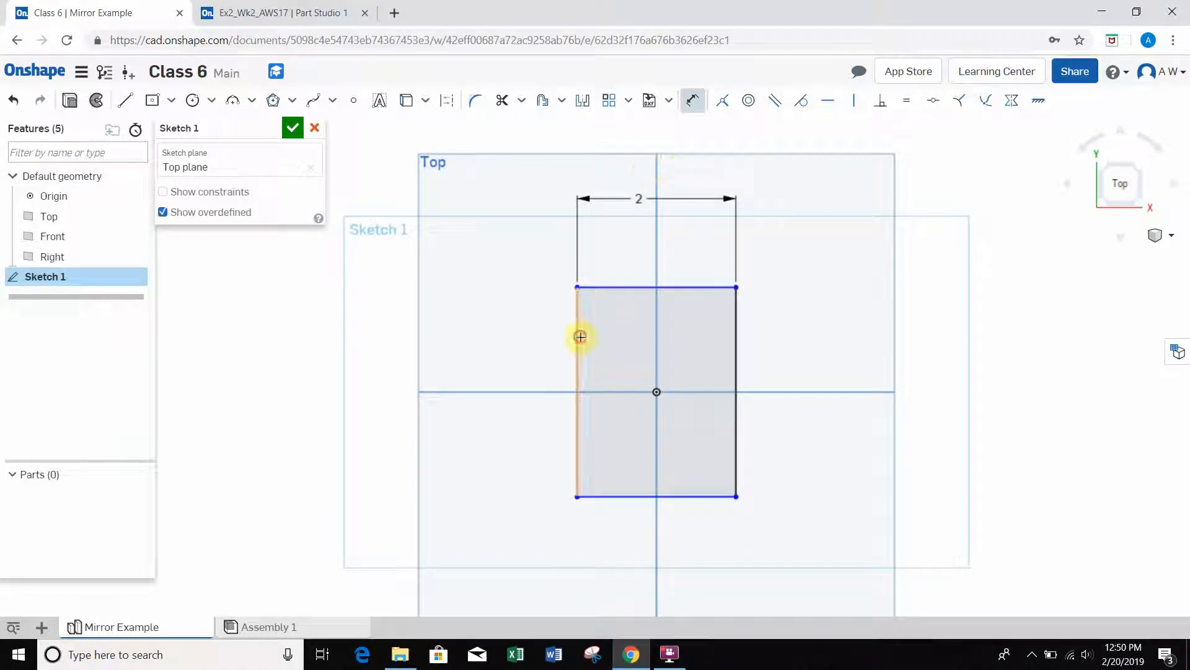
Step: Dimension the rectangle's vertical edge and set its height to 3 in
{"action": "left_click", "coordinate": [578, 335]}
{"action": "left_click", "coordinate": [496, 335]}
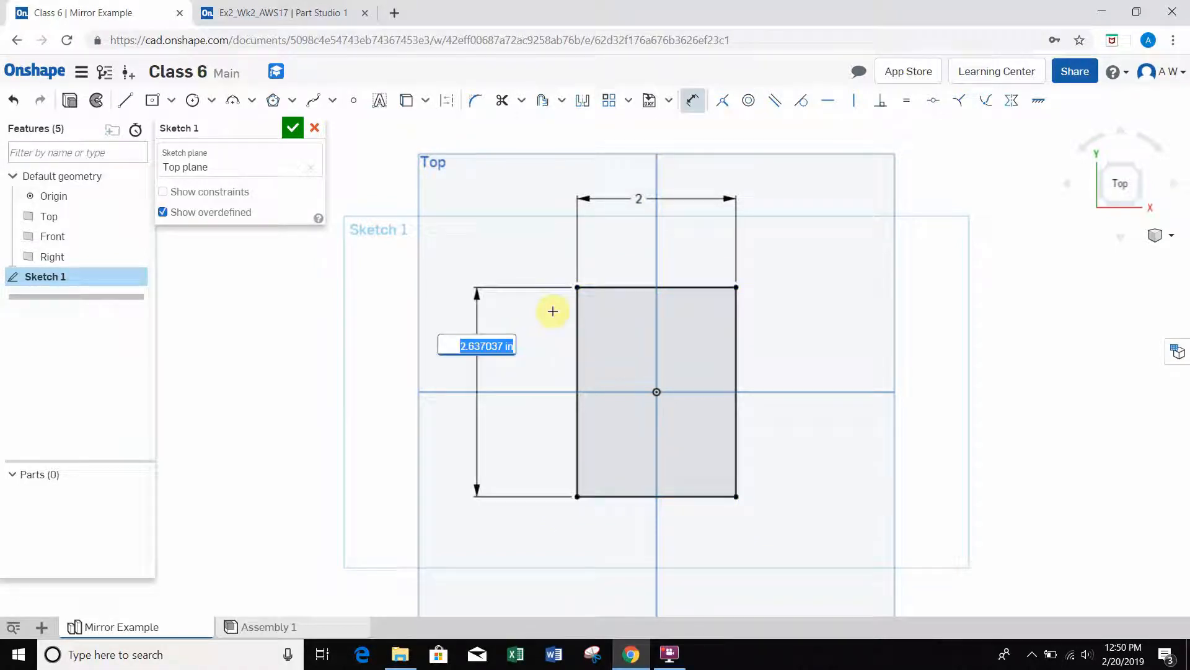
{"action": "type", "text": "3"}
{"action": "key", "text": "Return"}
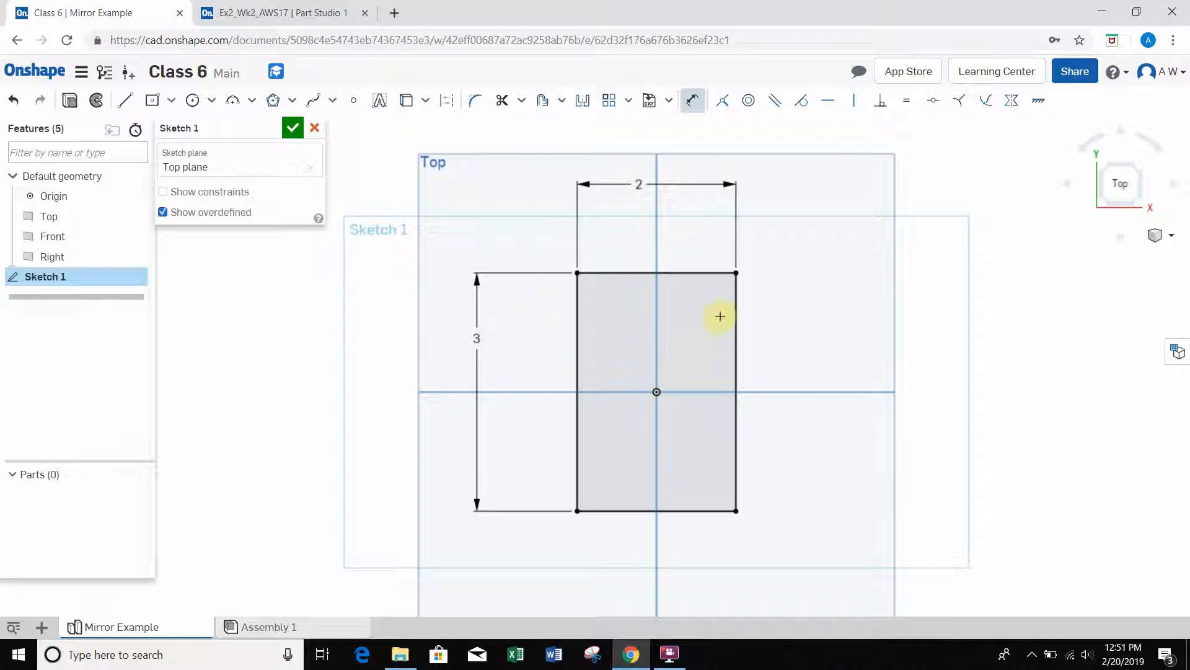
Step: Examine the base and the two side walls of the Ex2_Wk2_AWS17 reference part from above and at an angle
{"action": "left_click", "coordinate": [291, 16]}
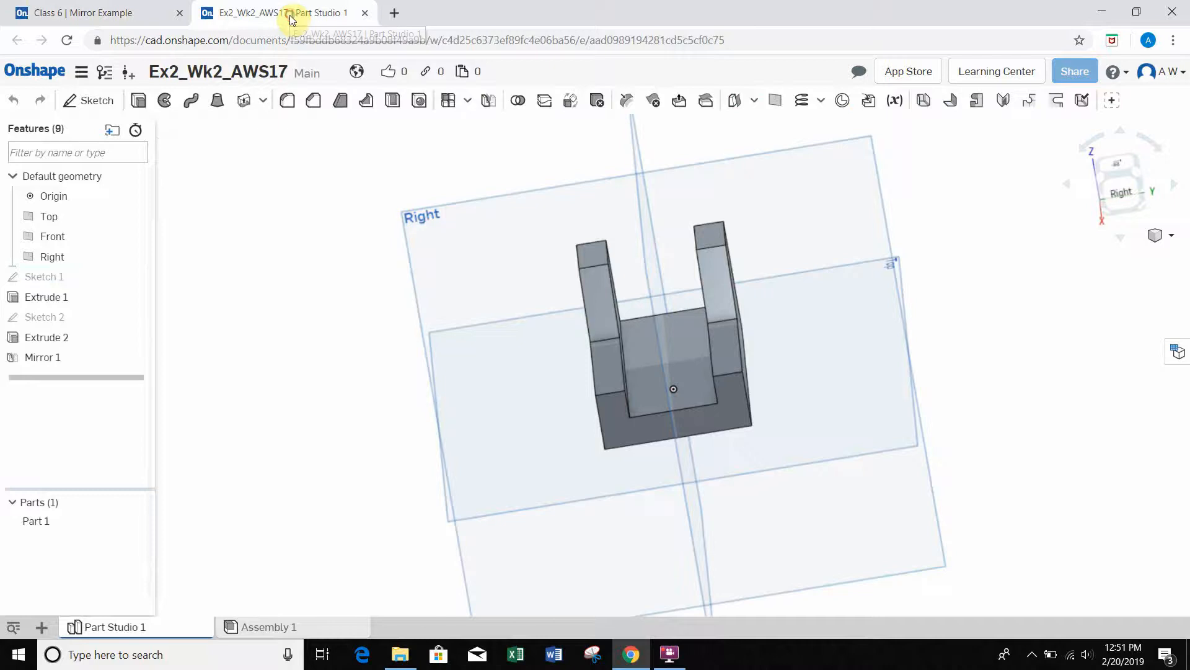
{"action": "right_click_drag", "start_coordinate": [794, 323], "coordinate": [801, 407]}
{"action": "scroll", "coordinate": [817, 248], "scroll_direction": "down", "scroll_amount": 3}
{"action": "scroll", "coordinate": [816, 247], "scroll_direction": "up", "scroll_amount": 3}
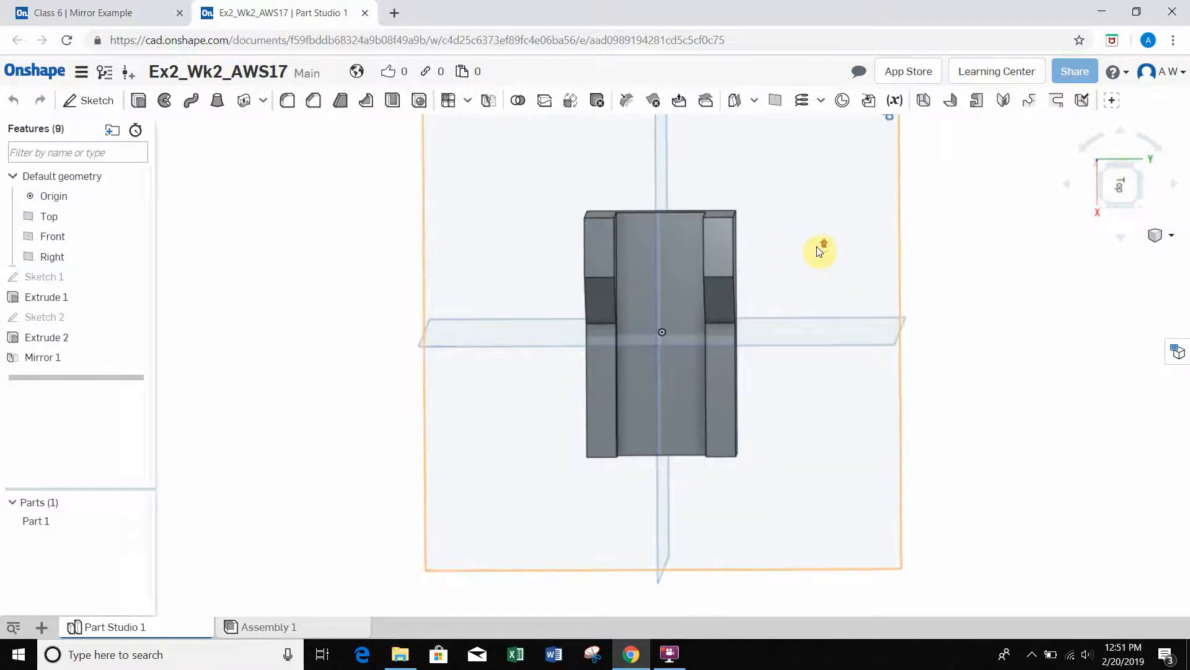
{"action": "middle_click_drag", "start_coordinate": [816, 247], "coordinate": [782, 250]}
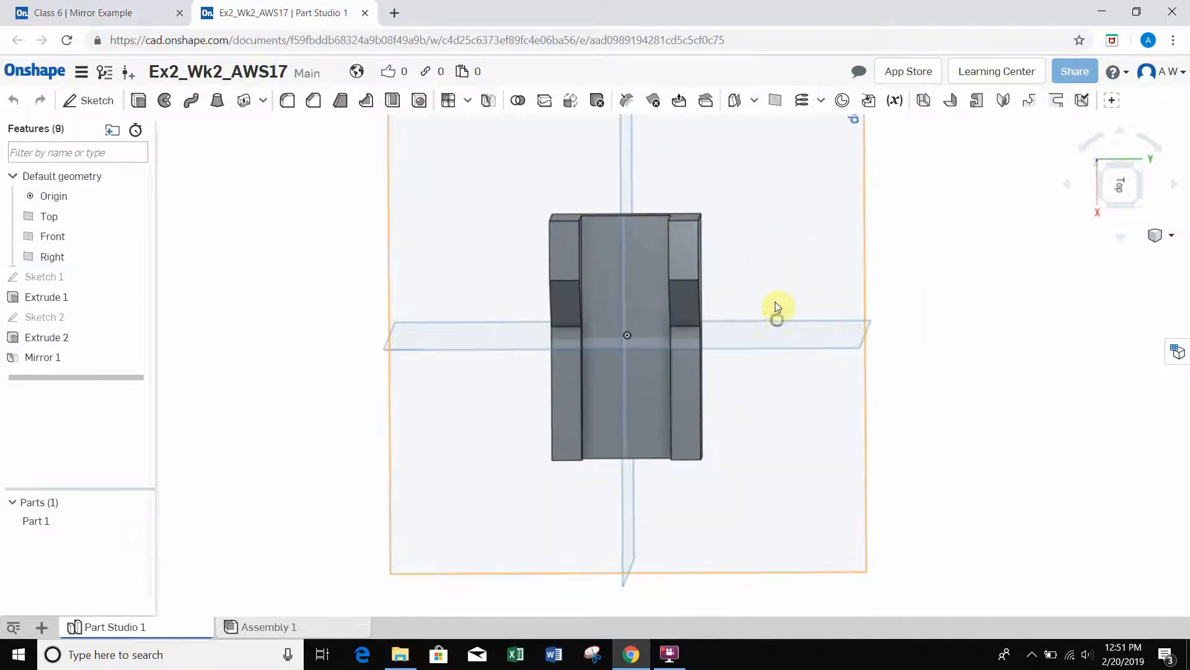
{"action": "right_click_drag", "start_coordinate": [775, 302], "coordinate": [768, 212]}
{"action": "right_click_drag", "start_coordinate": [756, 282], "coordinate": [767, 324]}
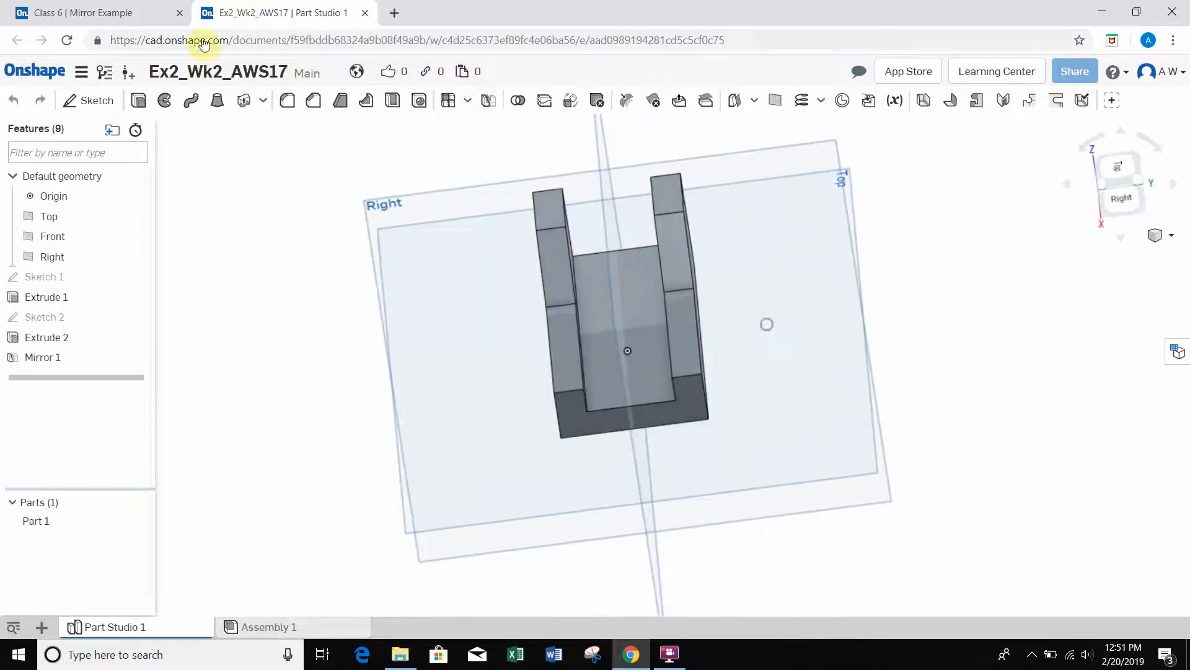
{"action": "left_click", "coordinate": [109, 19]}
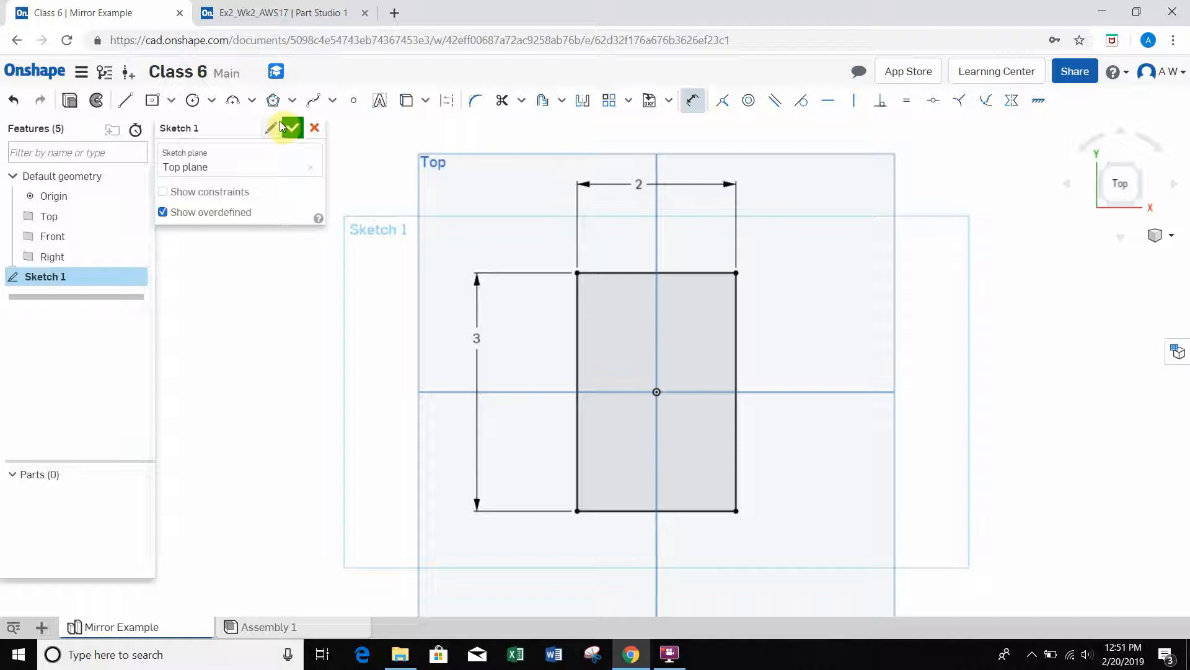
Step: Extrude the sketched rectangle as a new solid with a blind depth of 0.25 in
{"action": "left_click", "coordinate": [70, 102]}
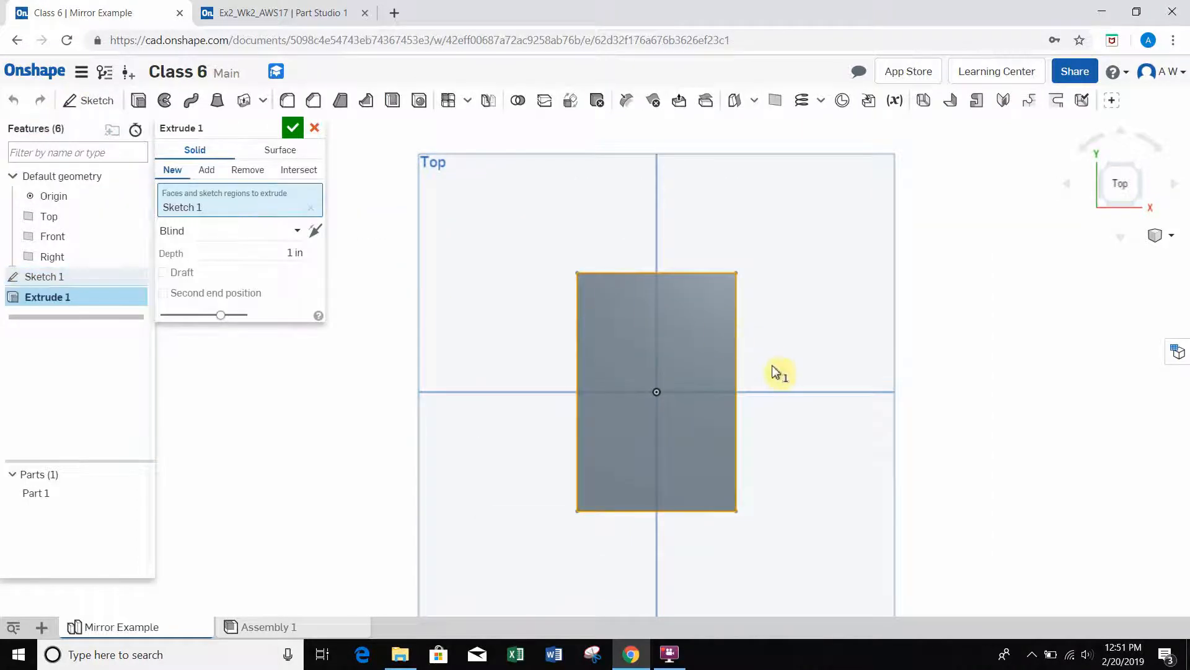
{"action": "right_click_drag", "start_coordinate": [786, 369], "coordinate": [809, 300]}
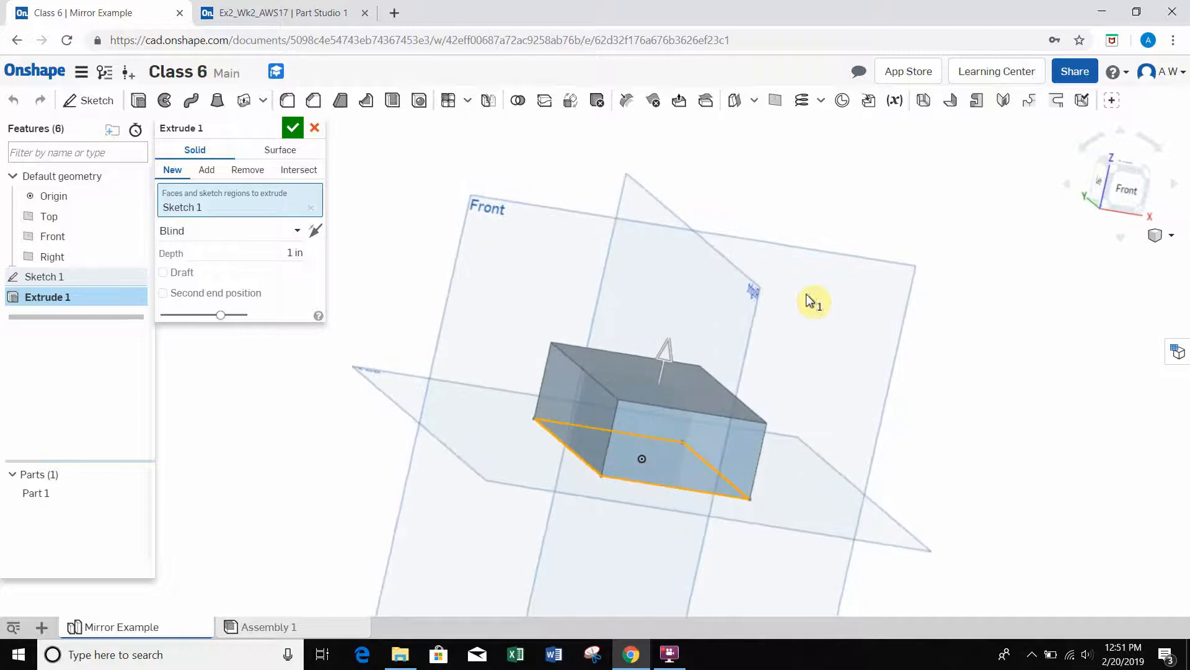
{"action": "left_click", "coordinate": [276, 245]}
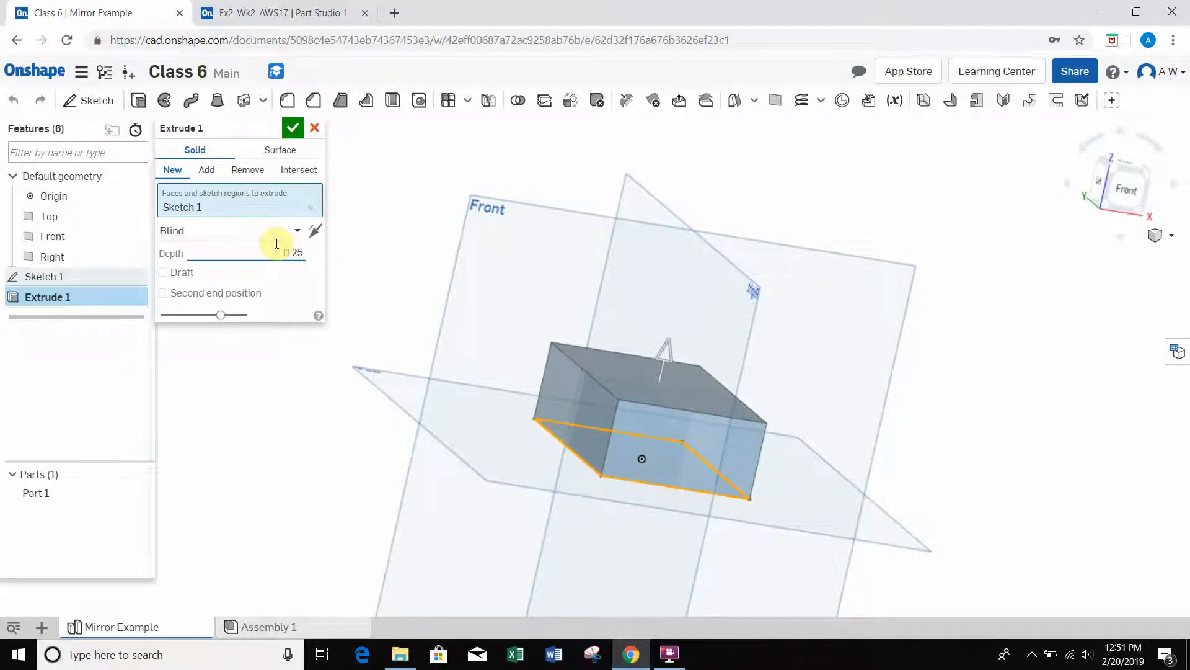
{"action": "key", "text": "Return"}
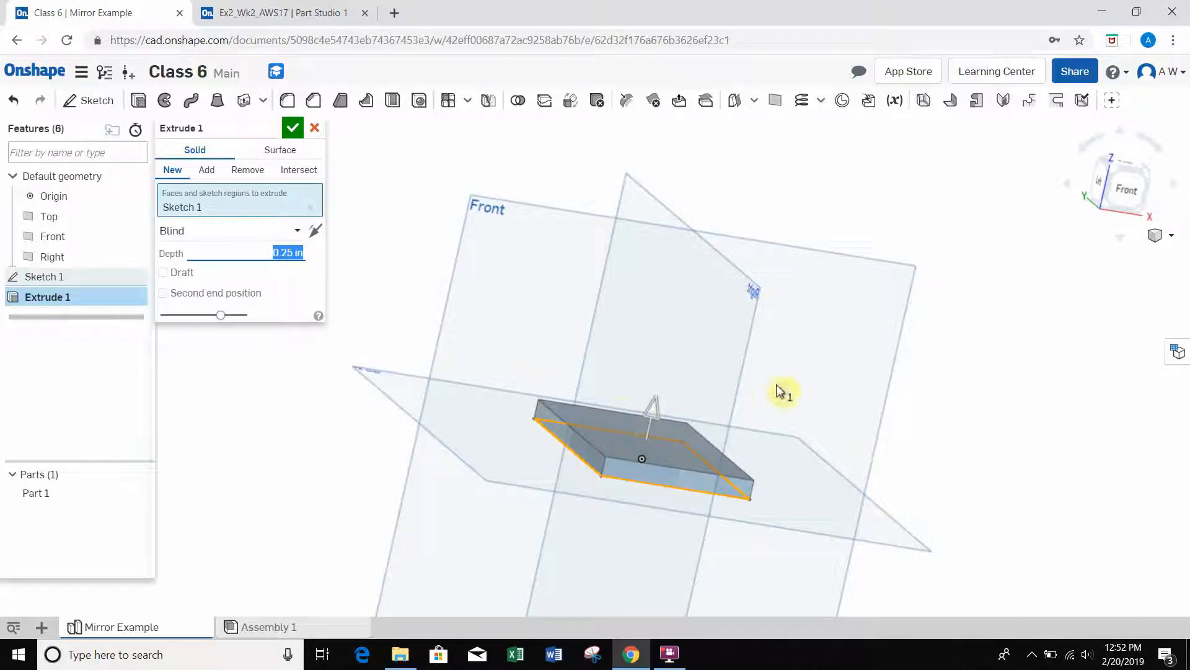
{"action": "mouse_move", "coordinate": [781, 391]}
{"action": "right_mouse_down"}
{"action": "mouse_move", "coordinate": [763, 404]}
{"action": "mouse_move", "coordinate": [760, 384]}
{"action": "mouse_move", "coordinate": [765, 393]}
{"action": "right_mouse_up"}
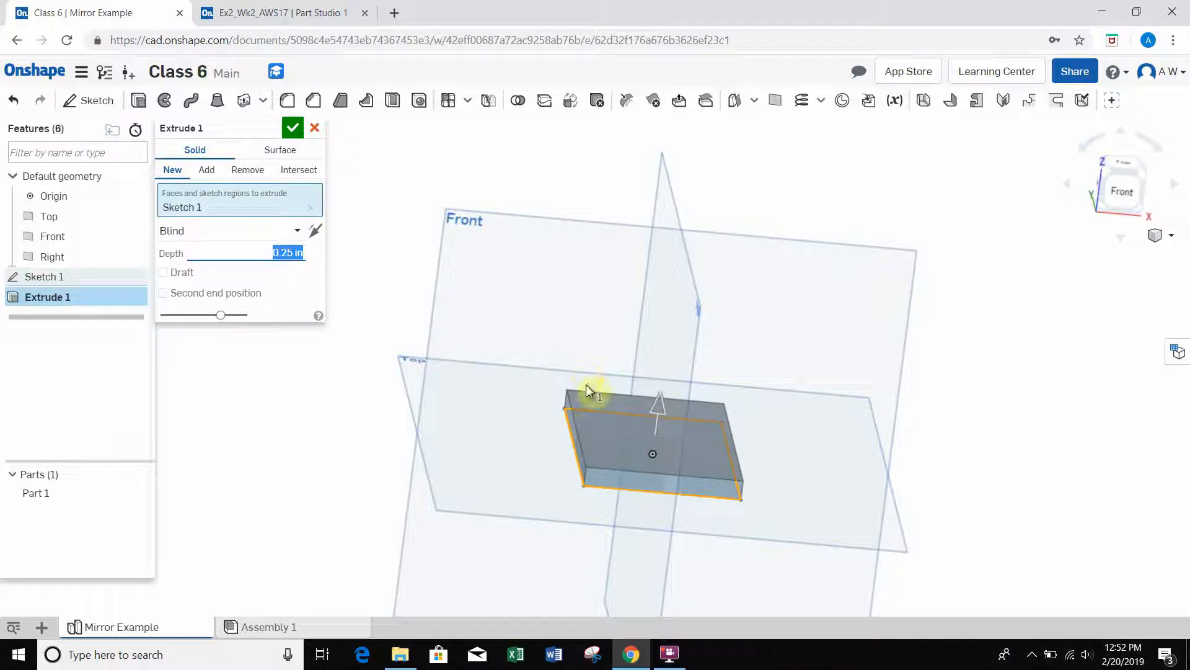
{"action": "left_click", "coordinate": [293, 129]}
{"action": "mouse_move", "coordinate": [560, 314]}
{"action": "right_mouse_down"}
{"action": "mouse_move", "coordinate": [541, 334]}
{"action": "mouse_move", "coordinate": [546, 322]}
{"action": "right_mouse_up"}
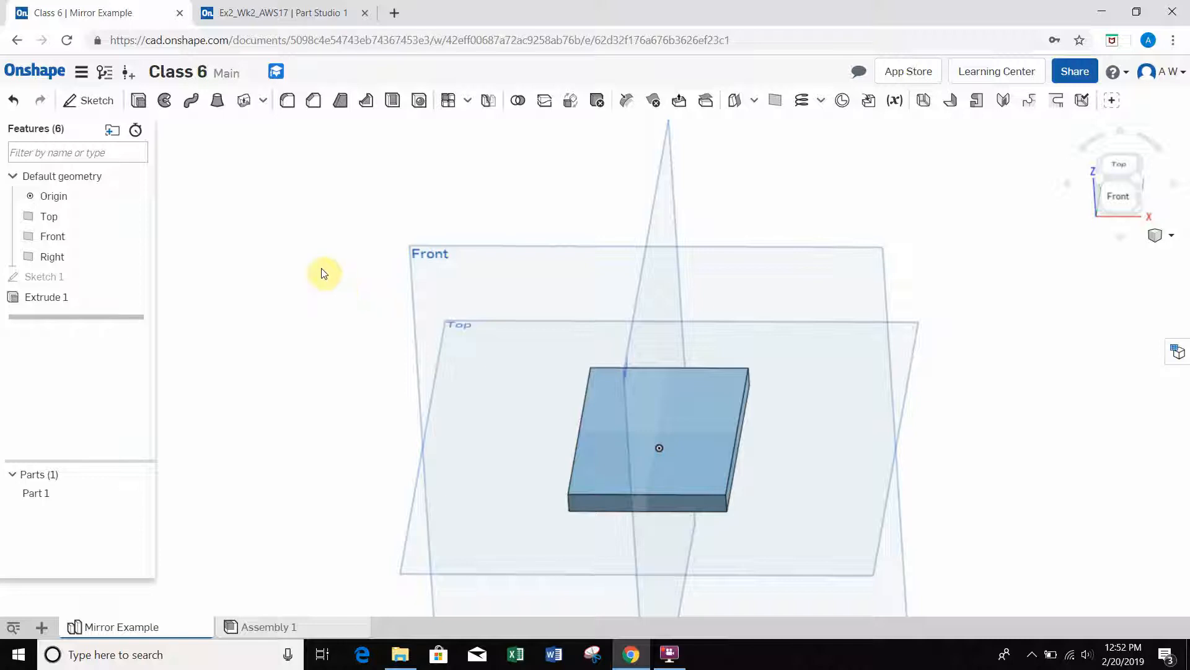
Step: Start a new sketch on the plate's long, narrow left side face
{"action": "mouse_move", "coordinate": [338, 256]}
{"action": "right_mouse_down"}
{"action": "mouse_move", "coordinate": [455, 285]}
{"action": "mouse_move", "coordinate": [476, 314]}
{"action": "mouse_move", "coordinate": [453, 288]}
{"action": "mouse_move", "coordinate": [465, 287]}
{"action": "mouse_move", "coordinate": [483, 318]}
{"action": "right_mouse_up"}
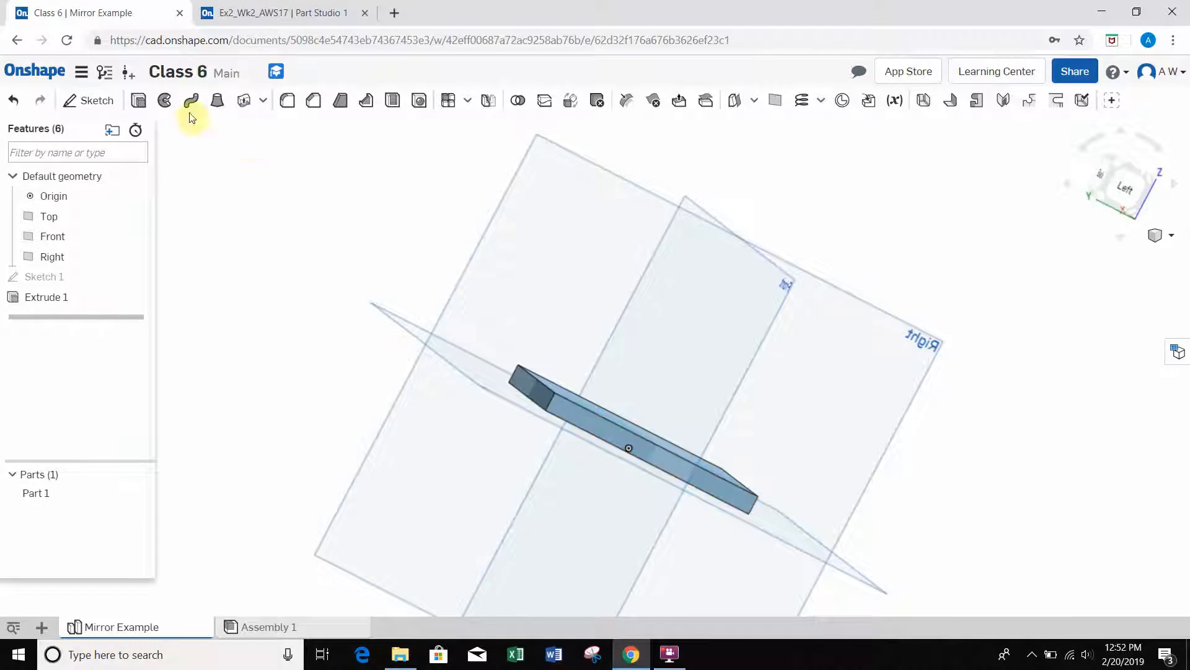
{"action": "left_click", "coordinate": [96, 102]}
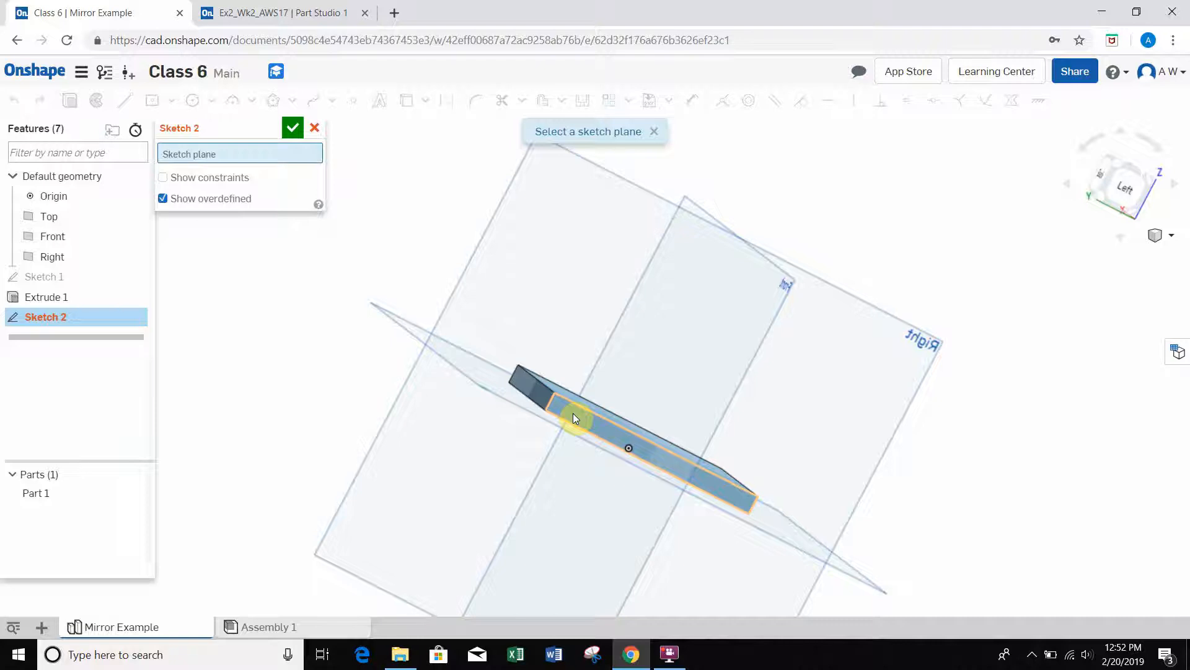
{"action": "scroll", "coordinate": [579, 418], "scroll_direction": "up", "scroll_amount": 2}
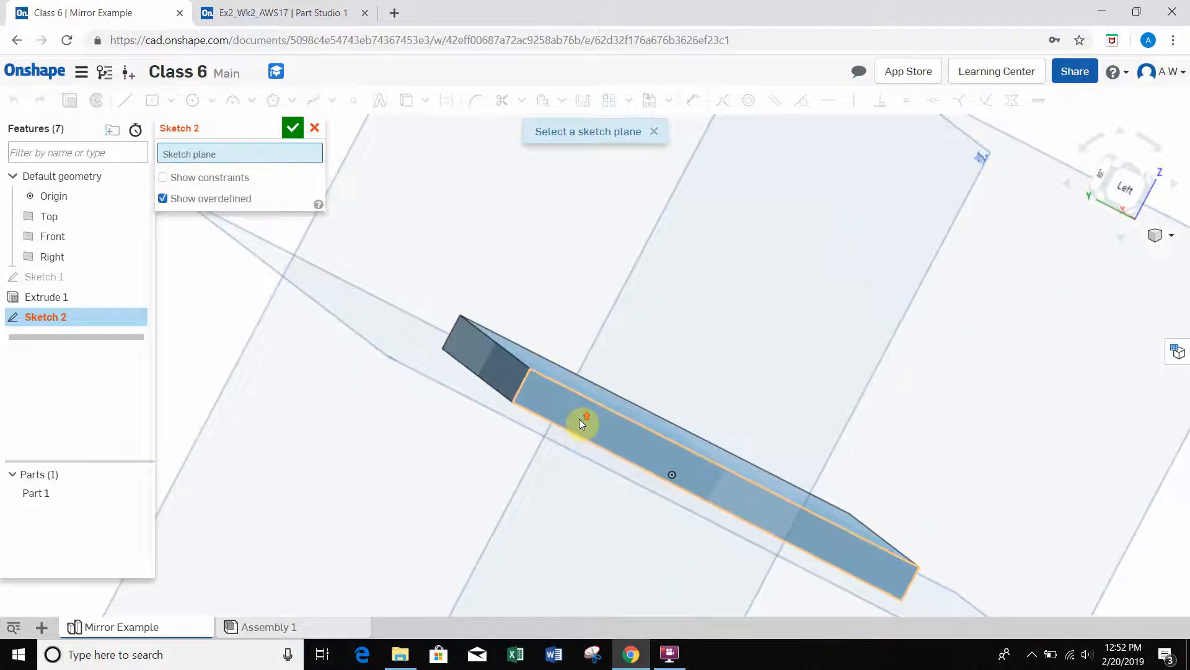
{"action": "right_click_drag", "start_coordinate": [619, 403], "coordinate": [571, 400]}
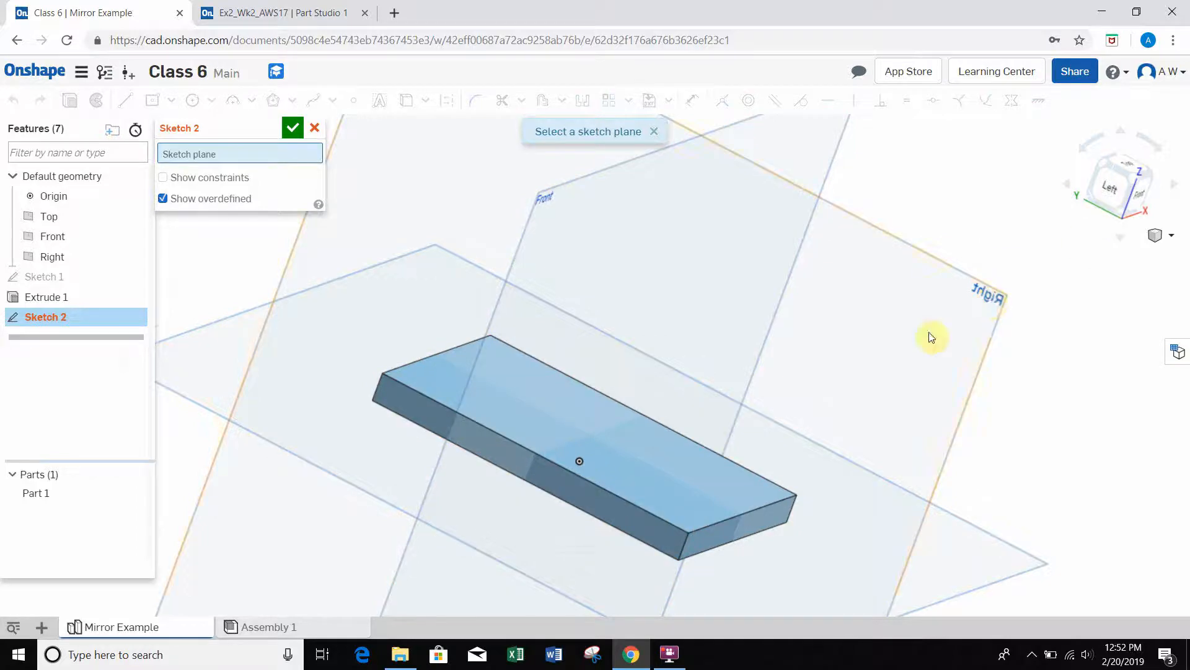
{"action": "right_click_drag", "start_coordinate": [925, 315], "coordinate": [876, 340]}
{"action": "left_click", "coordinate": [1114, 168]}
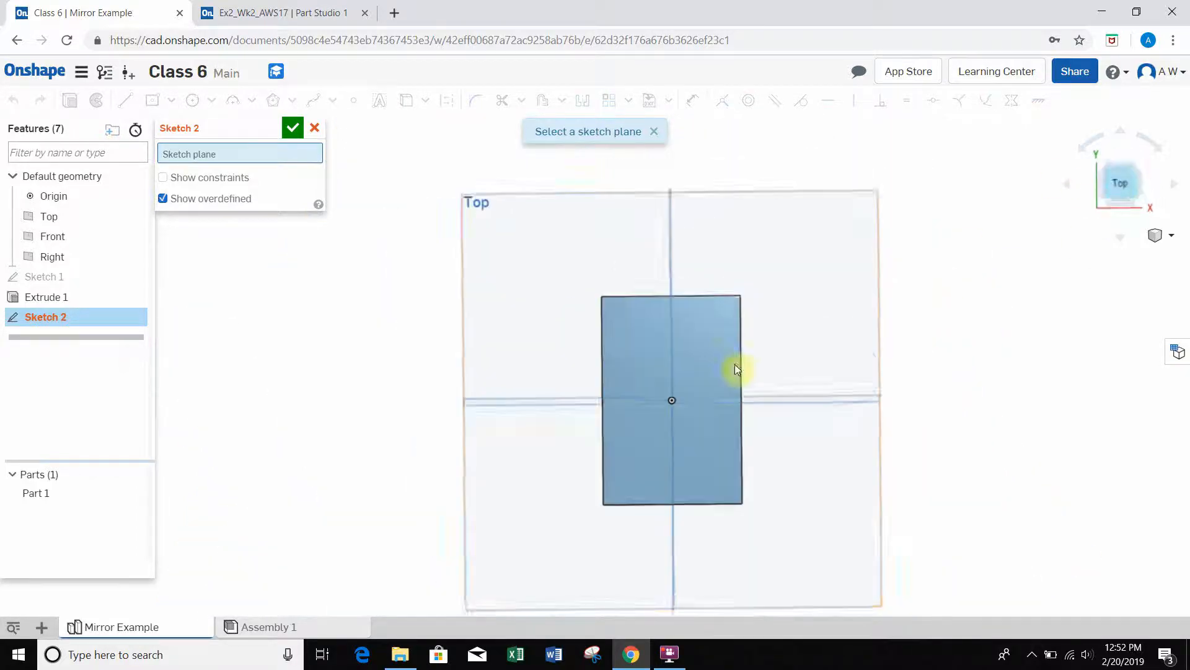
{"action": "right_click_drag", "start_coordinate": [532, 449], "coordinate": [643, 457]}
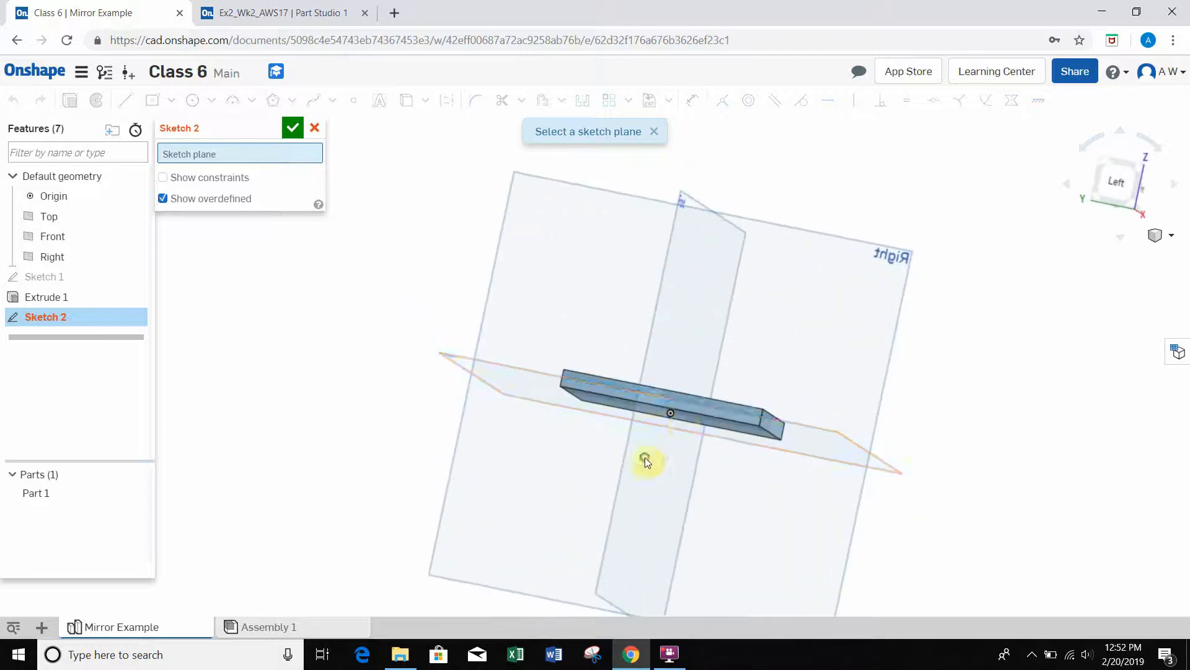
{"action": "left_click", "coordinate": [1116, 183]}
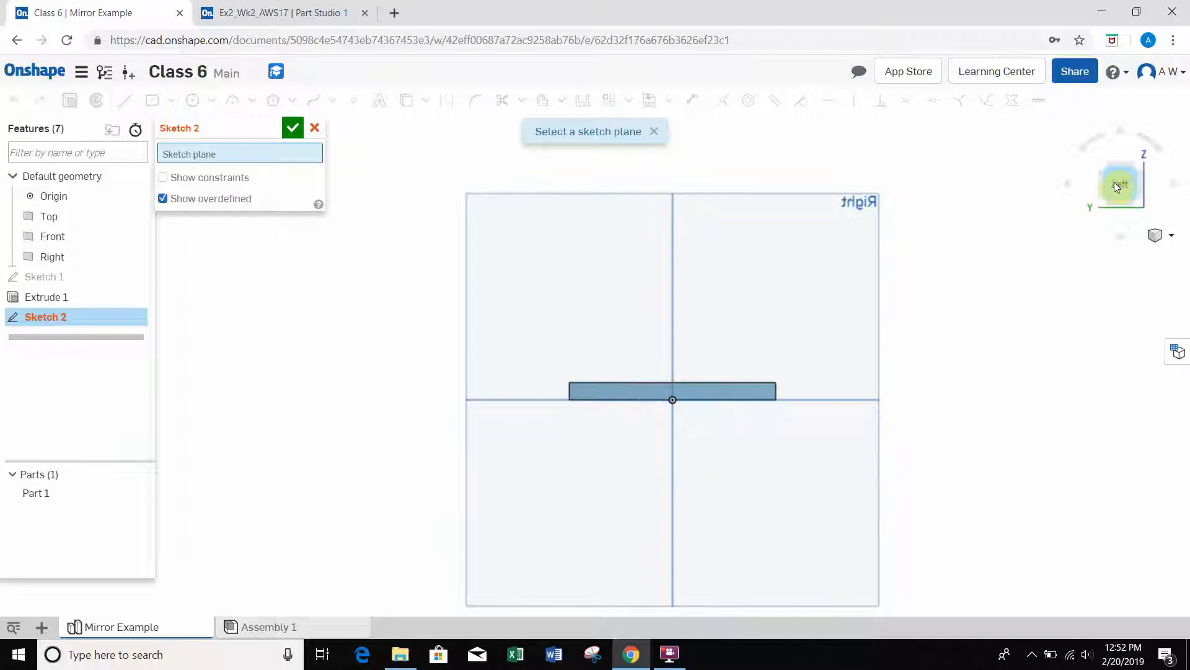
{"action": "scroll", "coordinate": [737, 378], "scroll_direction": "up", "scroll_amount": 2}
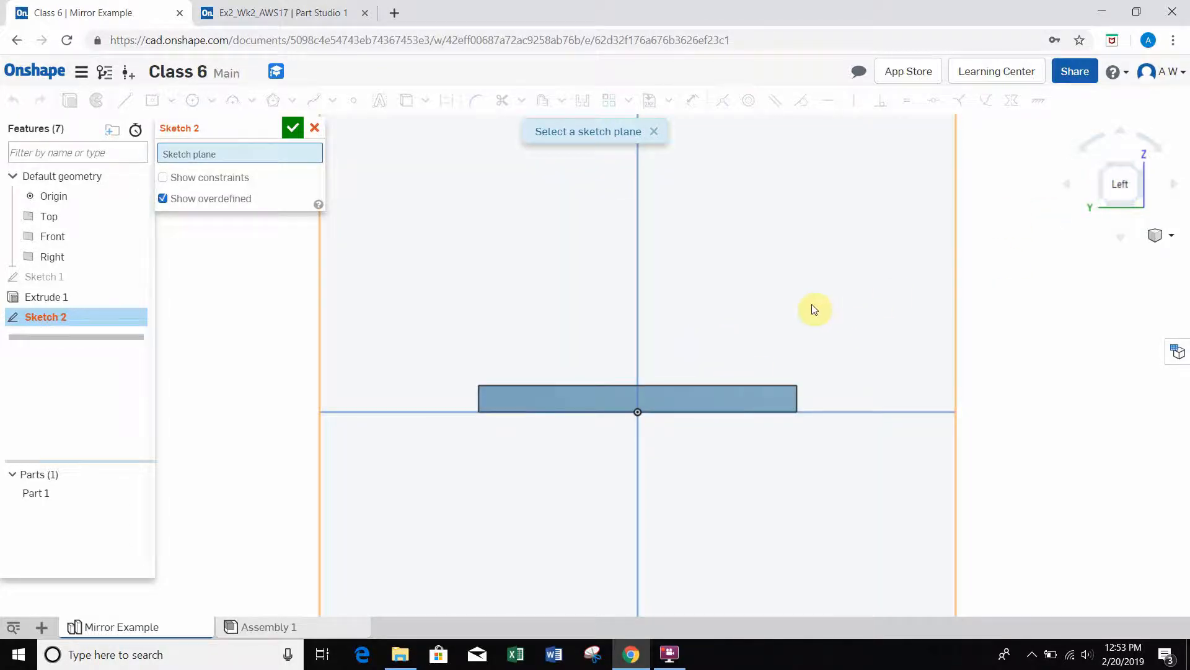
{"action": "right_click_drag", "start_coordinate": [814, 310], "coordinate": [813, 329]}
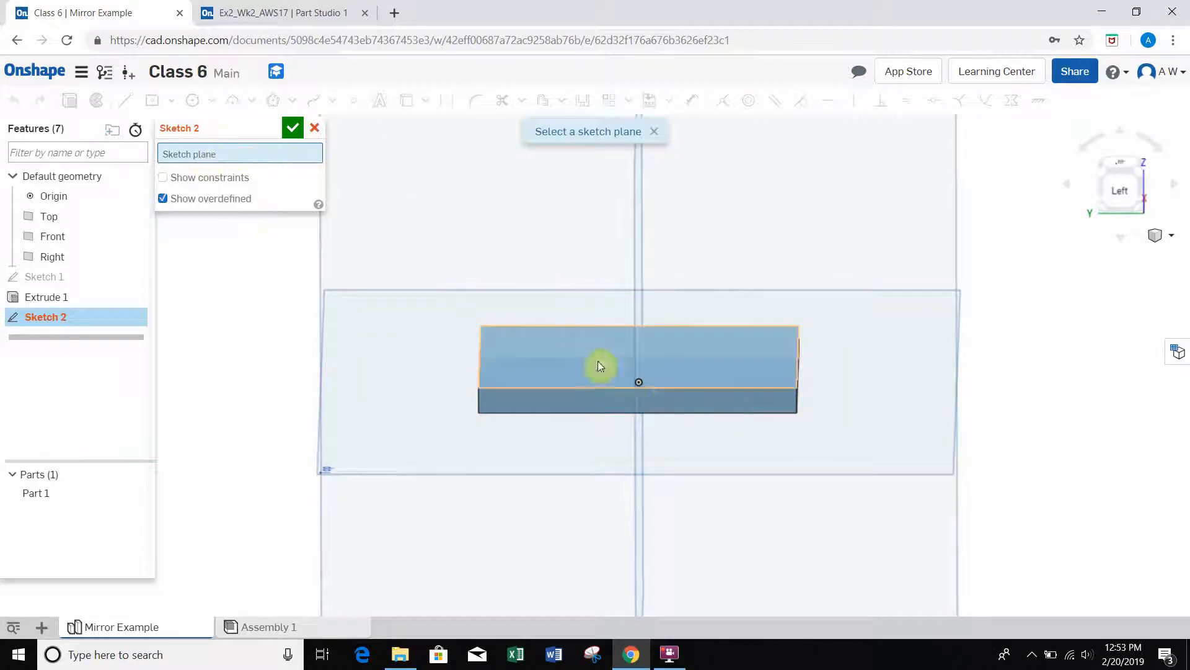
{"action": "left_click", "coordinate": [679, 402]}
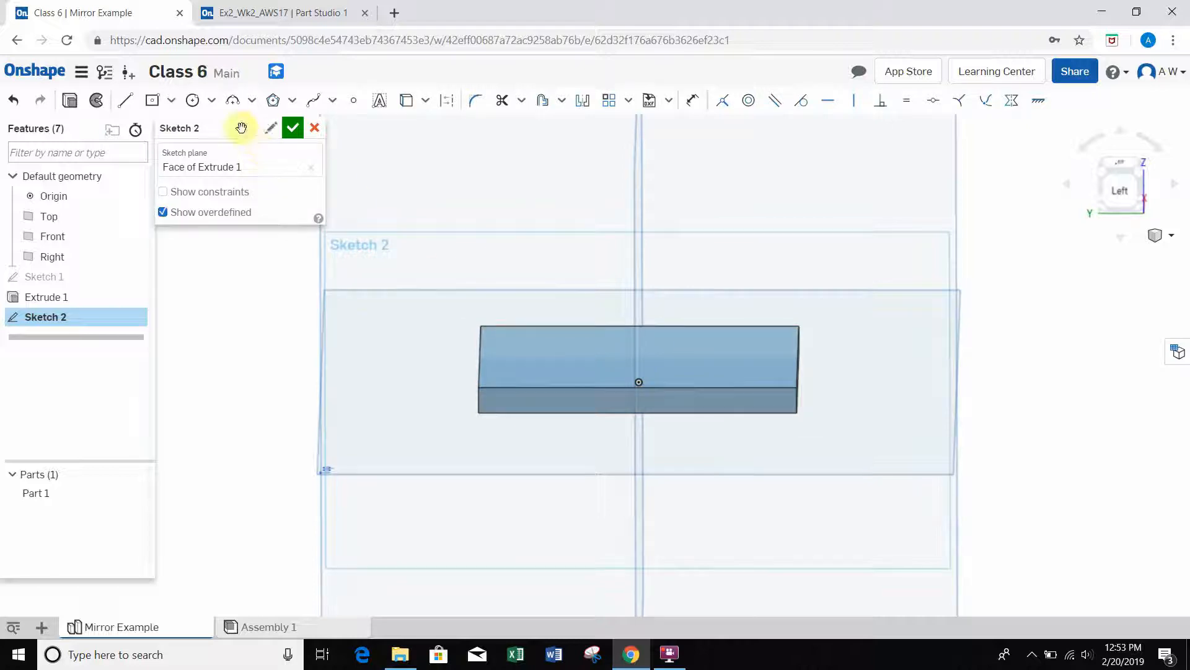
Step: Examine the side wall profile of the Ex2_Wk2_AWS17 reference part from the front and return to the Class 6 document
{"action": "left_click", "coordinate": [257, 13]}
{"action": "right_click_drag", "start_coordinate": [656, 351], "coordinate": [865, 349]}
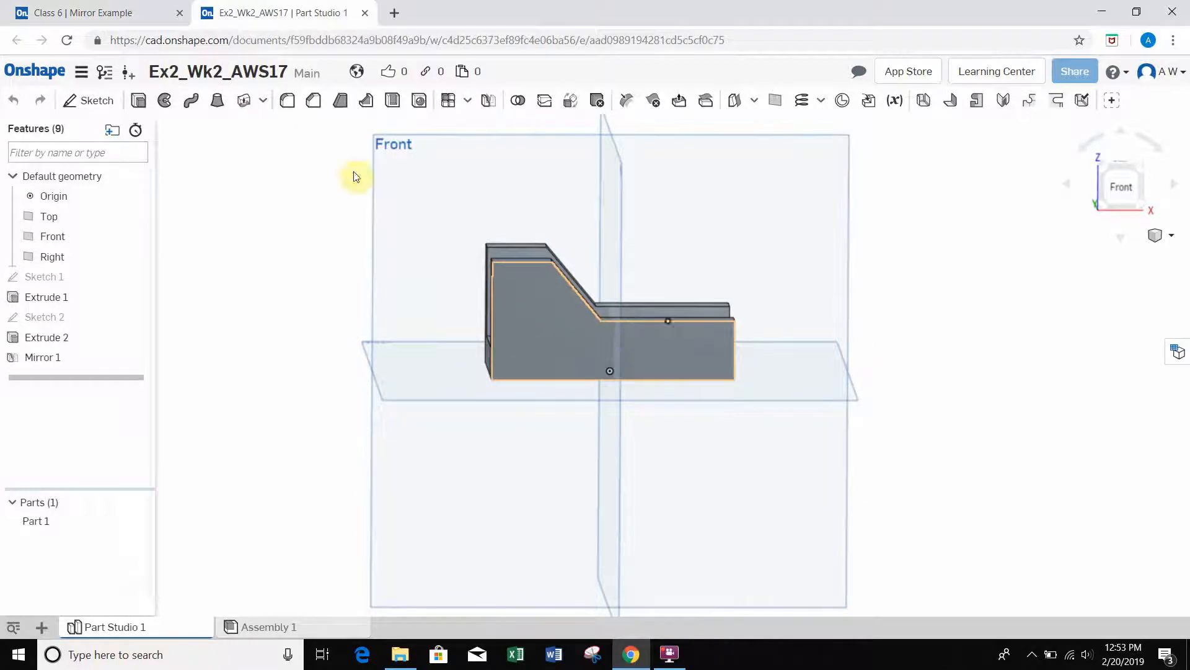
{"action": "left_click", "coordinate": [91, 17]}
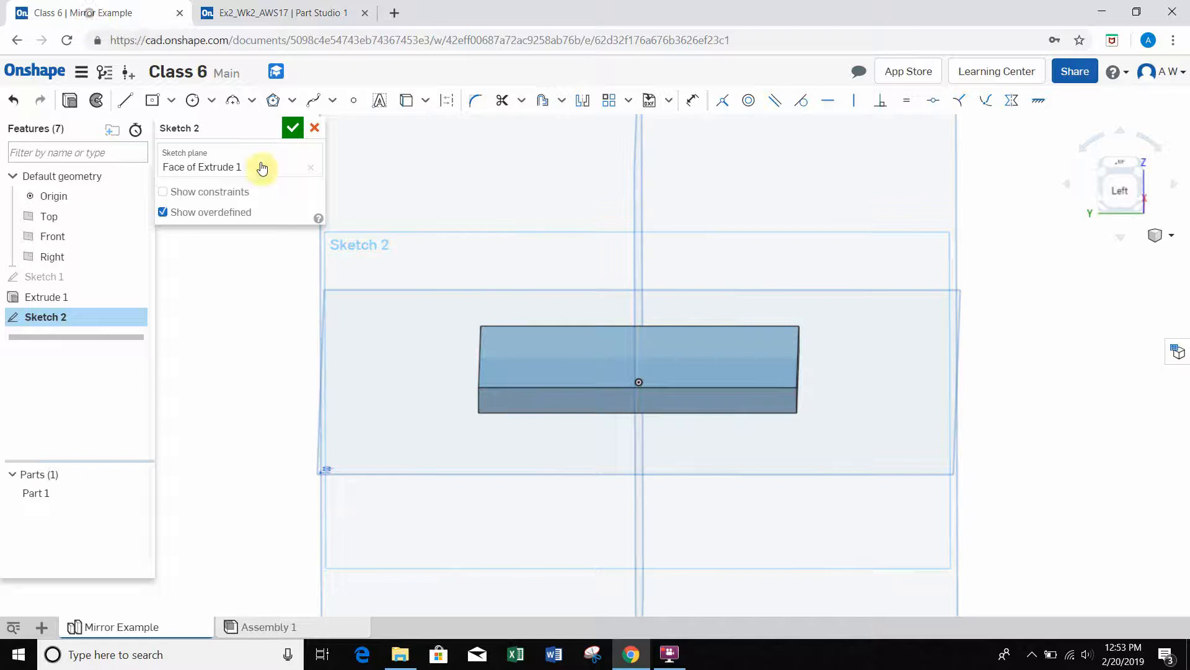
{"action": "left_click", "coordinate": [153, 101]}
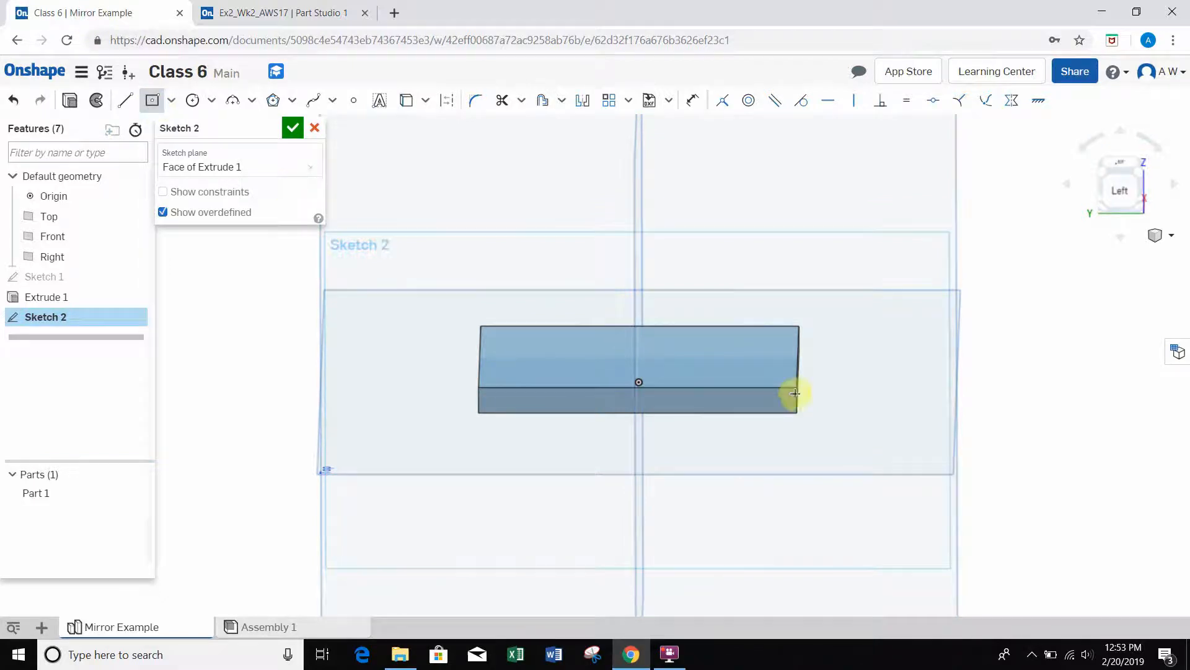
{"action": "right_click_drag", "start_coordinate": [814, 406], "coordinate": [754, 287]}
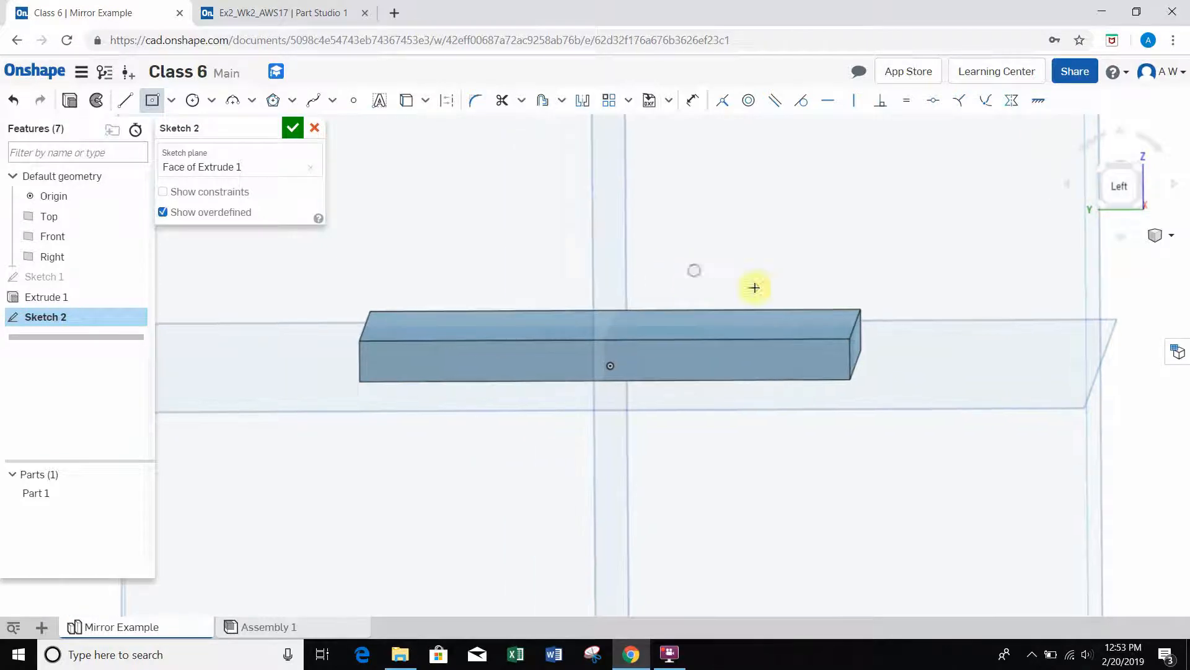
{"action": "left_click", "coordinate": [849, 339]}
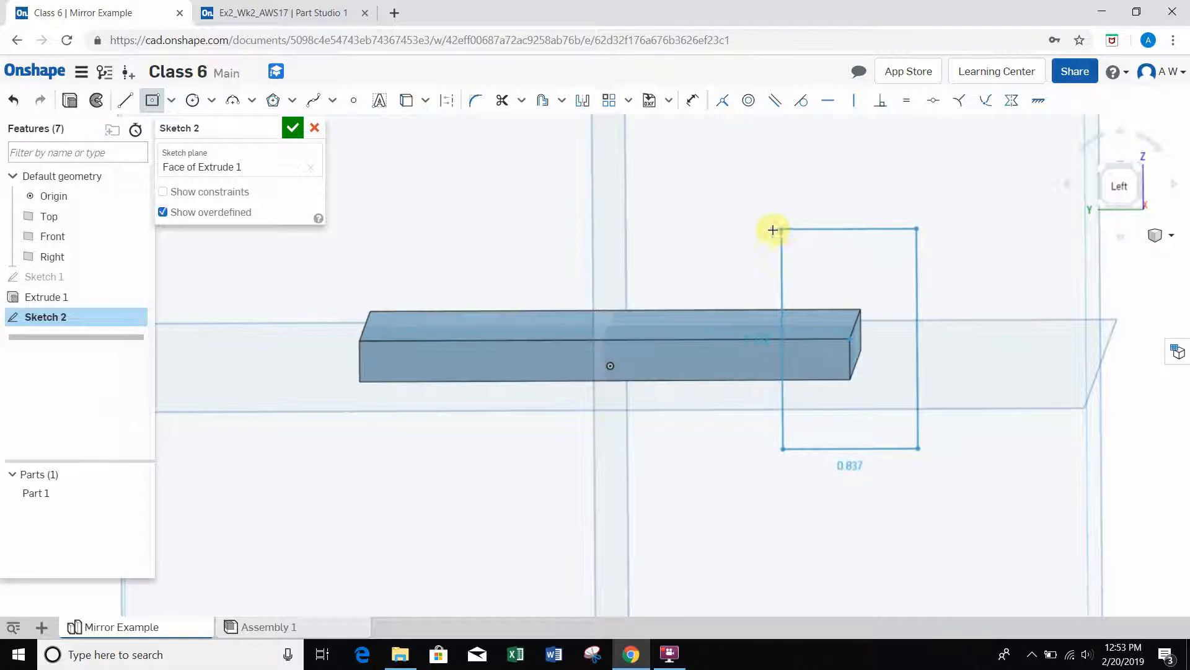
{"action": "key", "text": "Escape"}
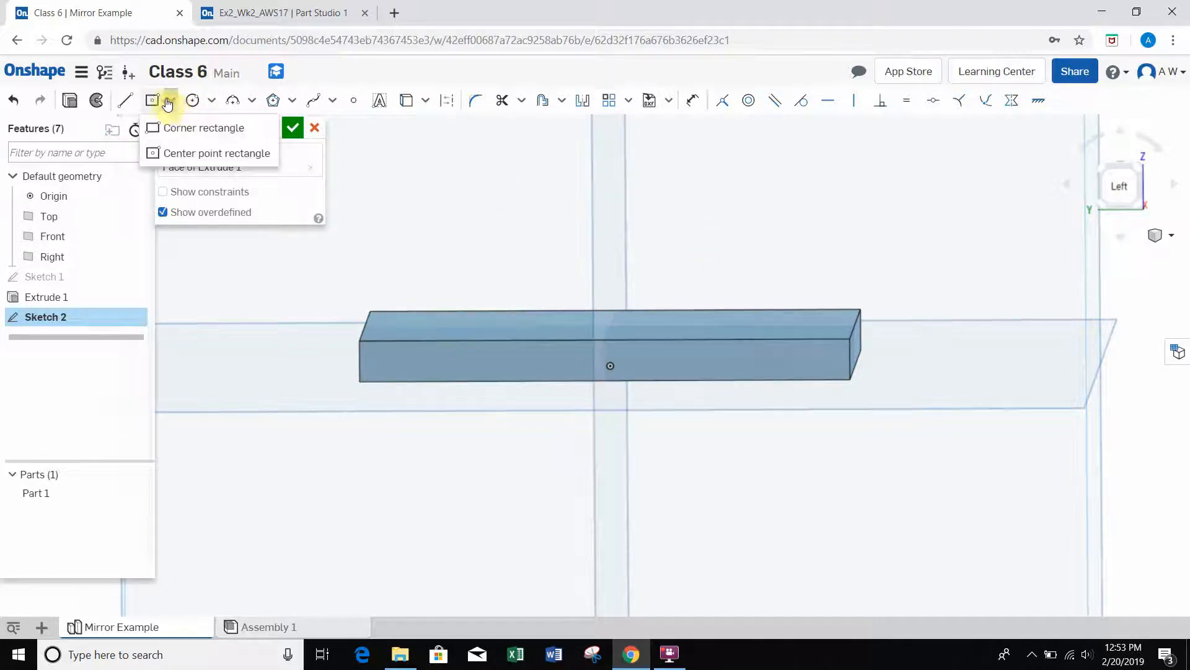
Step: Sketch a corner rectangle upward from the side face's upper front corner, about 3.146 in long and 0.463 in high
{"action": "left_click", "coordinate": [173, 128]}
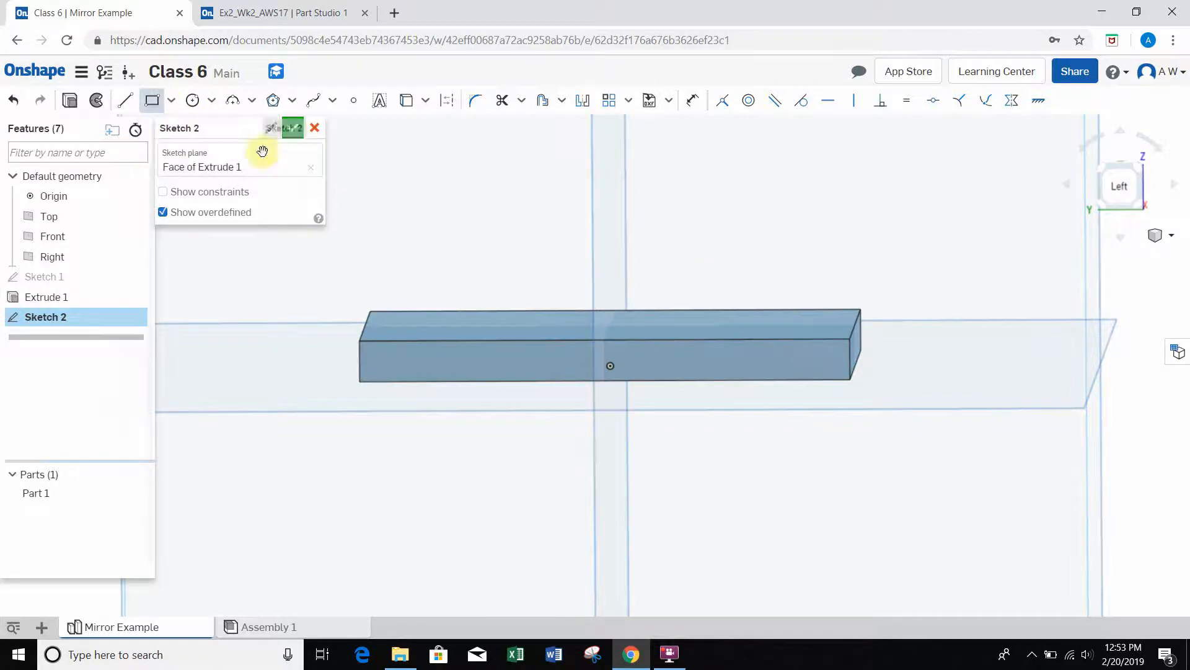
{"action": "left_click", "coordinate": [847, 339]}
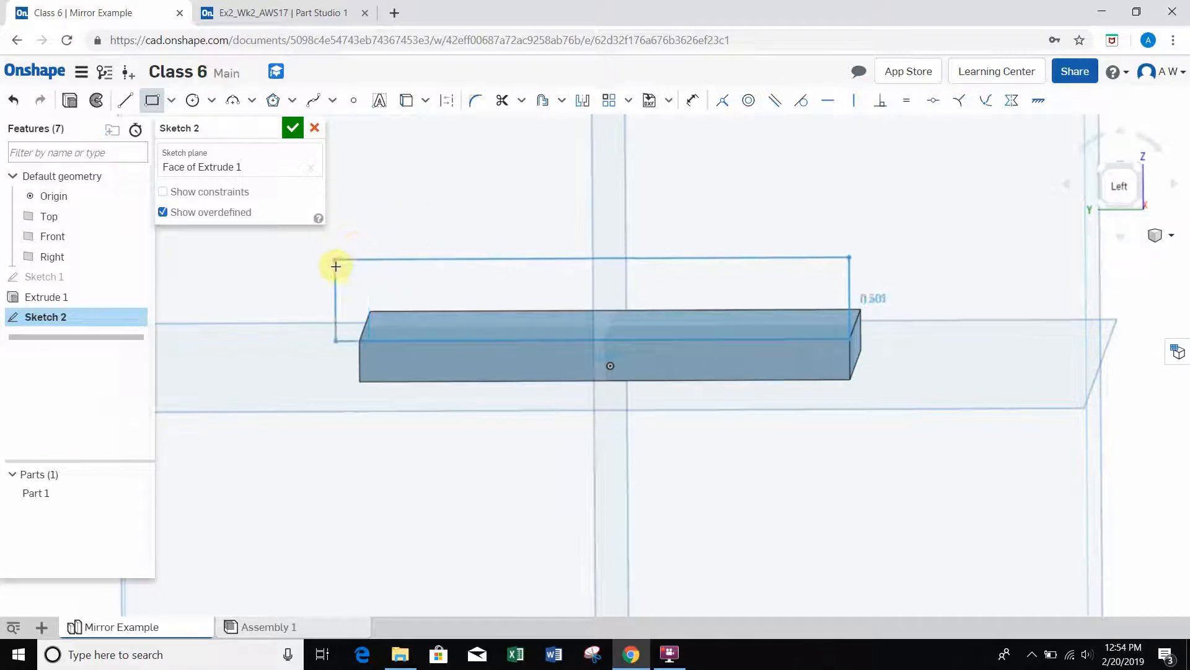
{"action": "left_click", "coordinate": [336, 266]}
{"action": "mouse_move", "coordinate": [675, 235]}
{"action": "right_mouse_down"}
{"action": "mouse_move", "coordinate": [691, 230]}
{"action": "mouse_move", "coordinate": [681, 235]}
{"action": "right_mouse_up"}
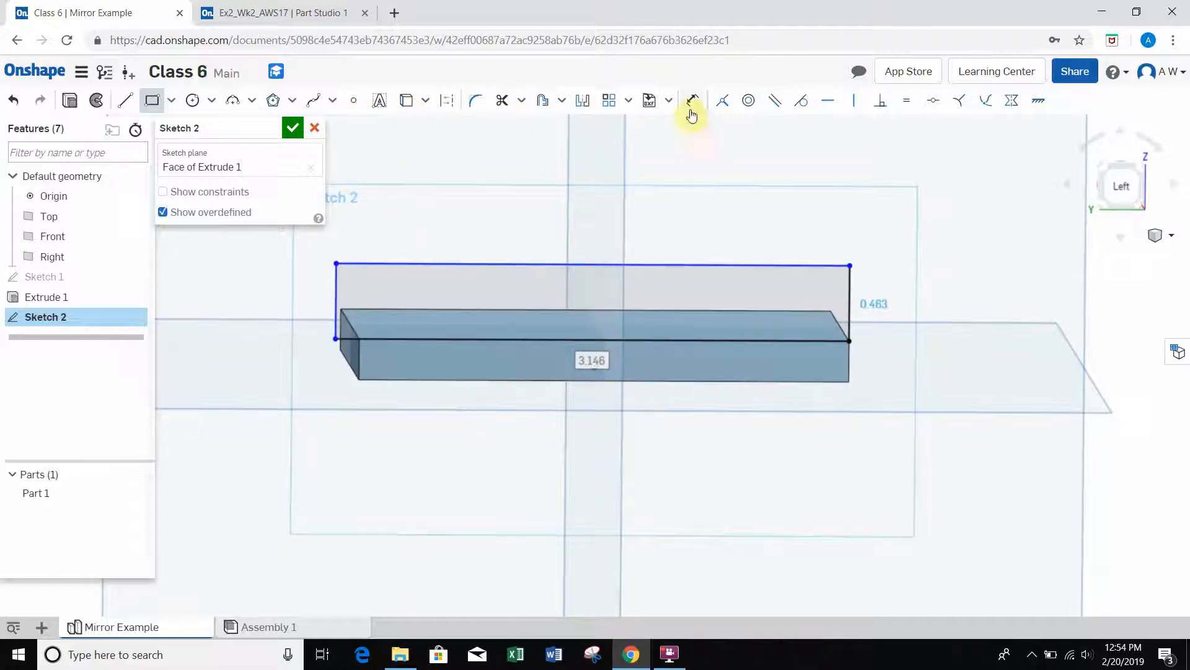
{"action": "left_click", "coordinate": [151, 103]}
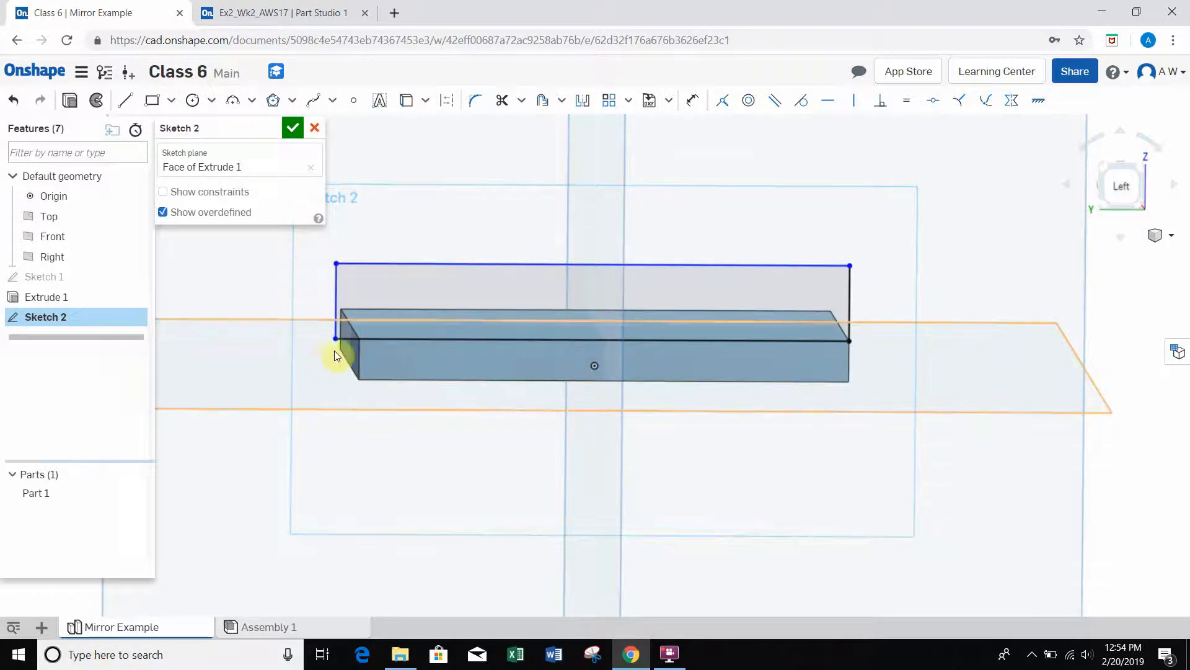
Step: Constrain the rectangle's overhanging lower rear corner coincident with the vertical rear edge of the plate's side face
{"action": "scroll", "coordinate": [363, 345], "scroll_direction": "up", "scroll_amount": 5}
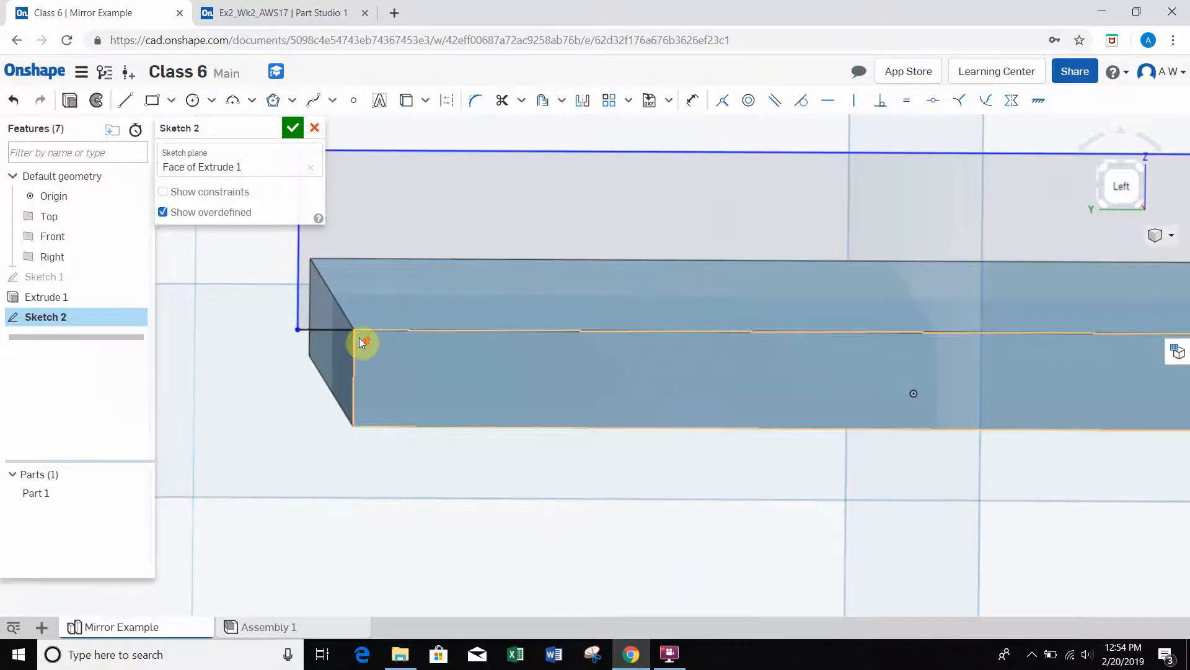
{"action": "scroll", "coordinate": [363, 342], "scroll_direction": "up", "scroll_amount": 1}
{"action": "middle_click_drag", "start_coordinate": [441, 320], "coordinate": [612, 368]}
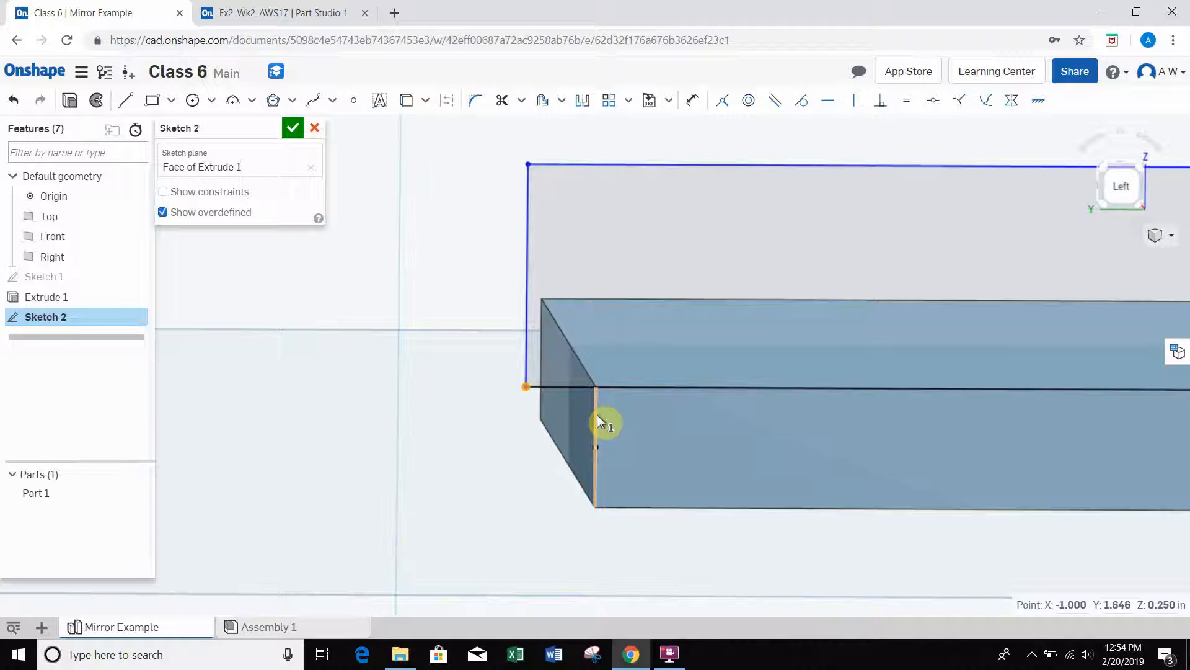
{"action": "left_click", "coordinate": [657, 423]}
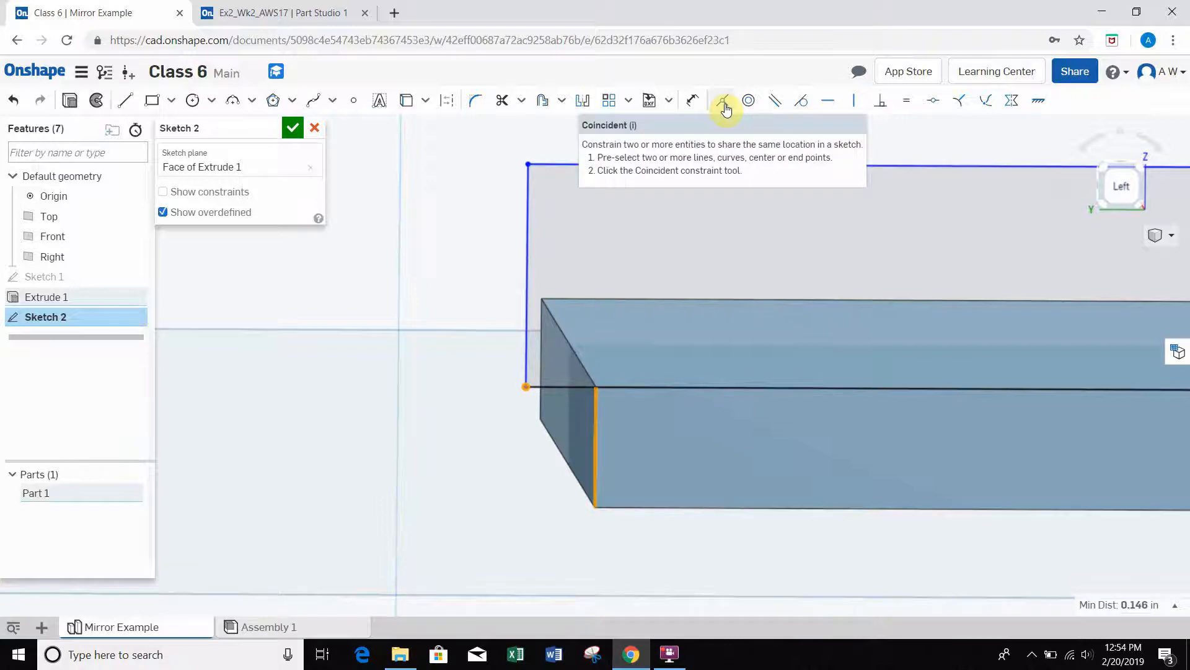
{"action": "left_click", "coordinate": [725, 110]}
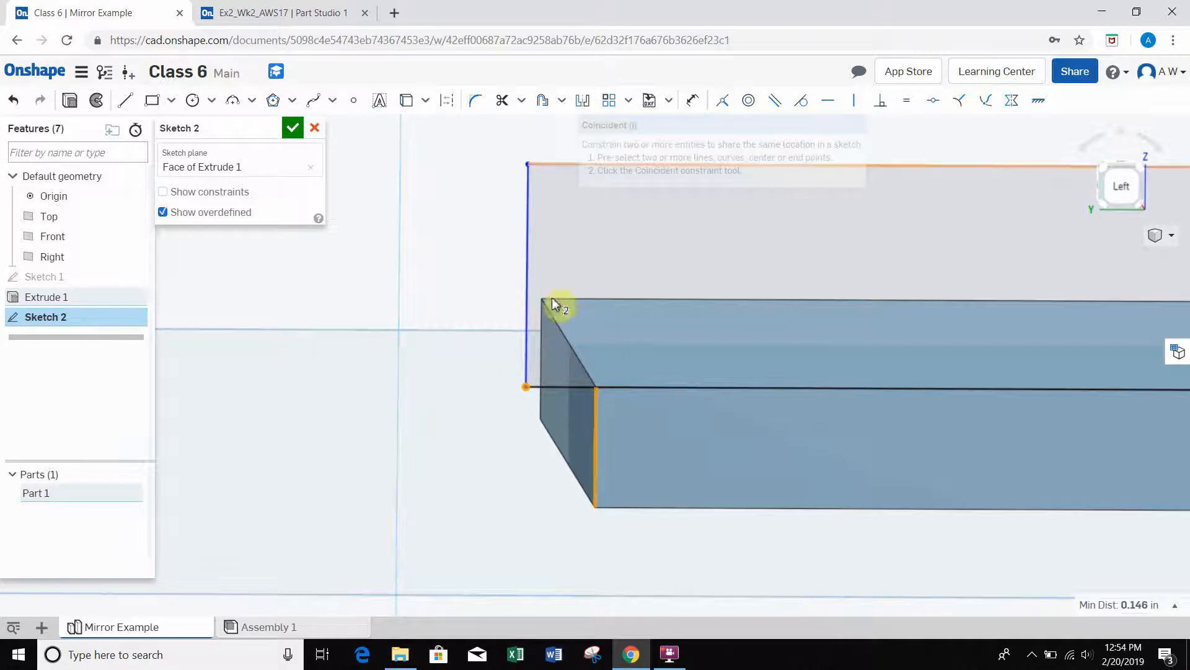
{"action": "left_click", "coordinate": [595, 415]}
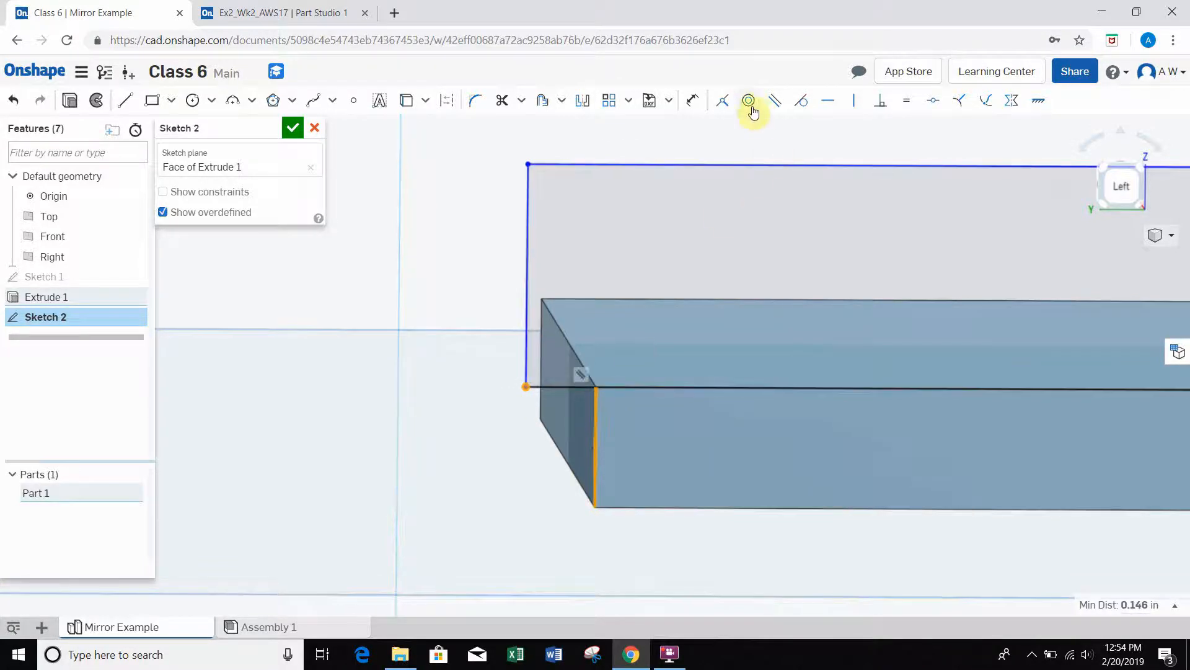
{"action": "left_click", "coordinate": [723, 101]}
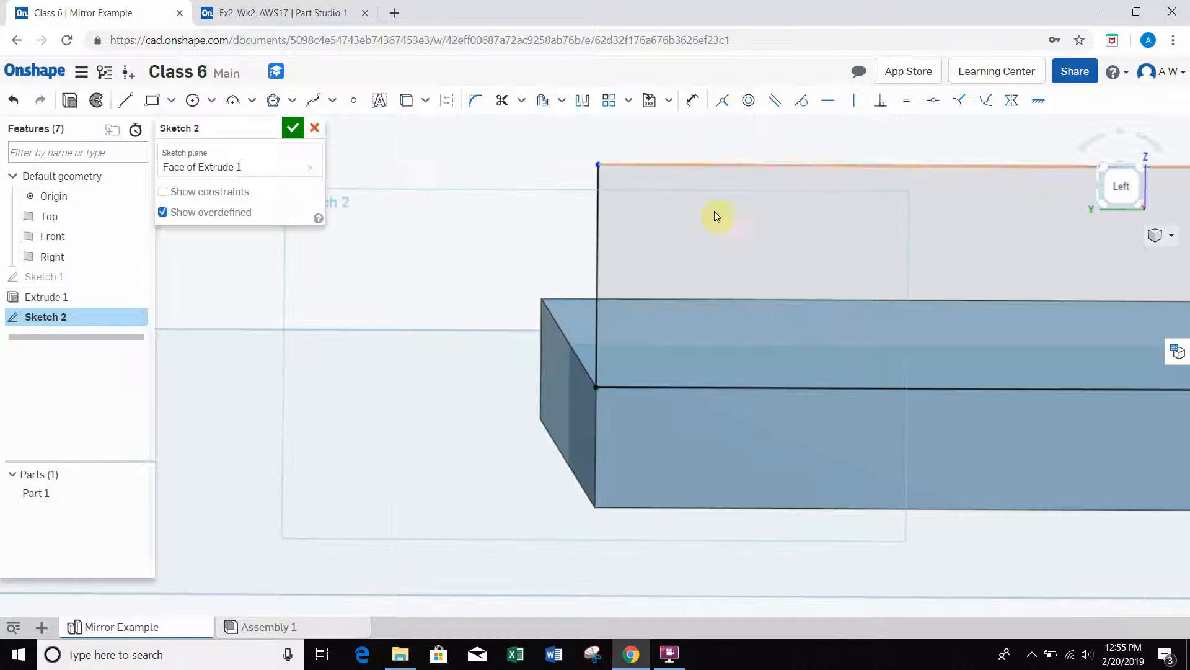
Step: Dimension the height of the side wall rectangle at its rear edge and set it to 0.25 in
{"action": "right_click_drag", "start_coordinate": [770, 271], "coordinate": [763, 270]}
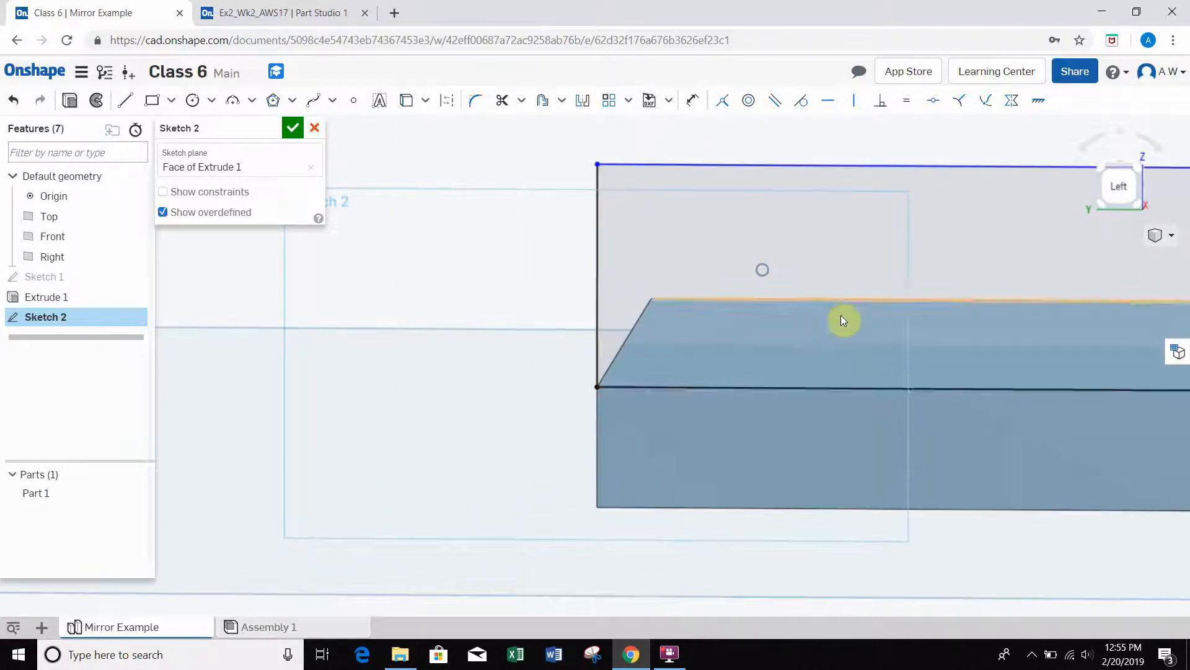
{"action": "scroll", "coordinate": [842, 316], "scroll_direction": "down", "scroll_amount": 1}
{"action": "mouse_move", "coordinate": [810, 275]}
{"action": "middle_mouse_down"}
{"action": "mouse_move", "coordinate": [739, 240]}
{"action": "mouse_move", "coordinate": [505, 267]}
{"action": "middle_mouse_up"}
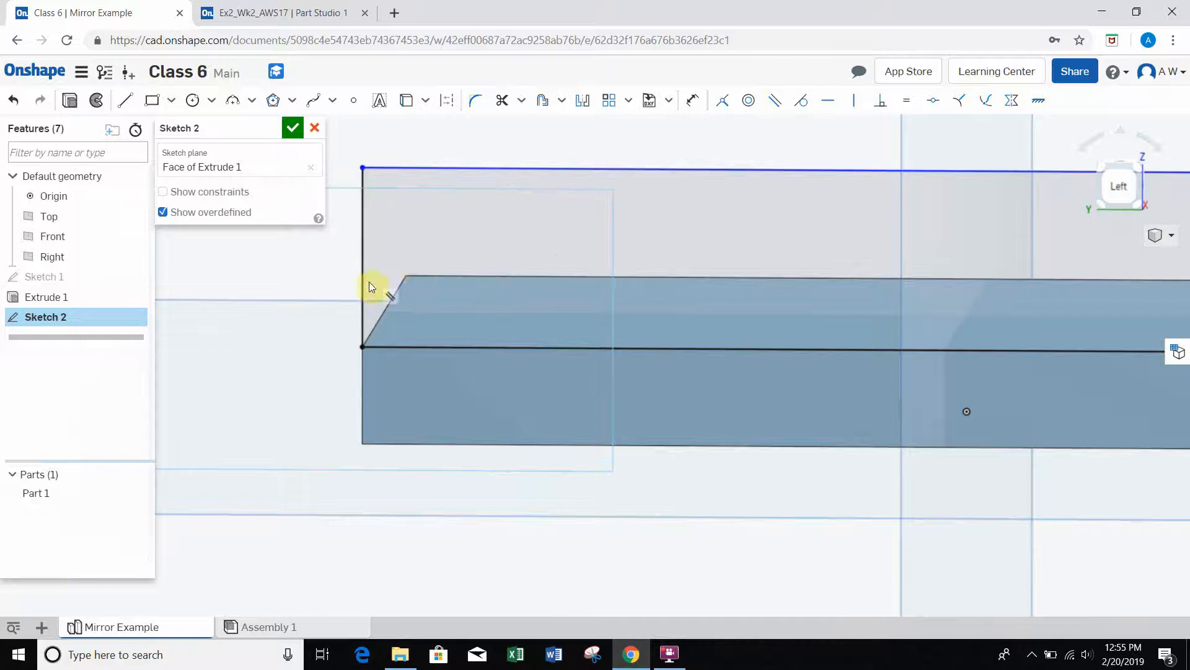
{"action": "scroll", "coordinate": [456, 273], "scroll_direction": "down", "scroll_amount": 4}
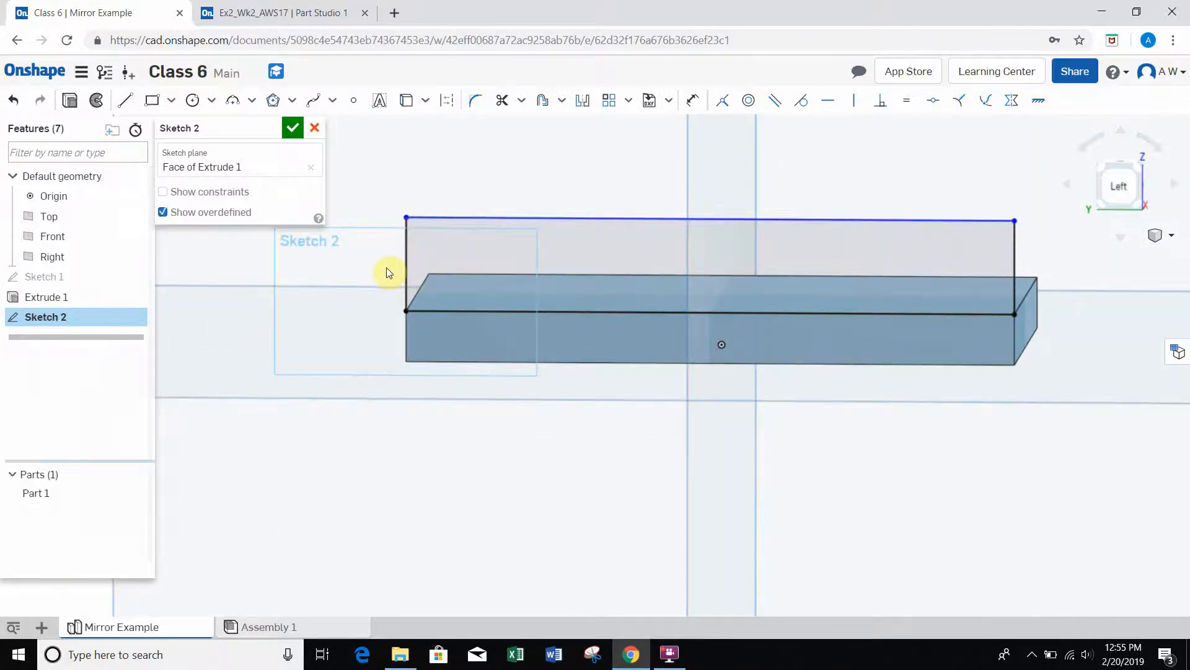
{"action": "left_click", "coordinate": [688, 106]}
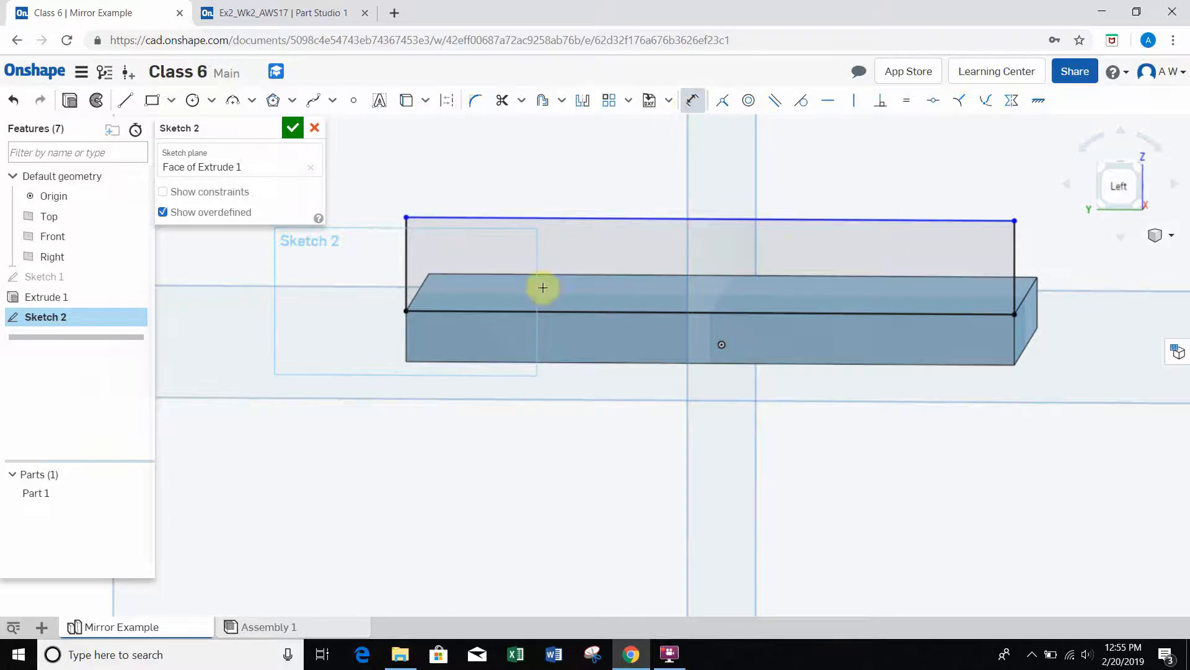
{"action": "left_click", "coordinate": [405, 258]}
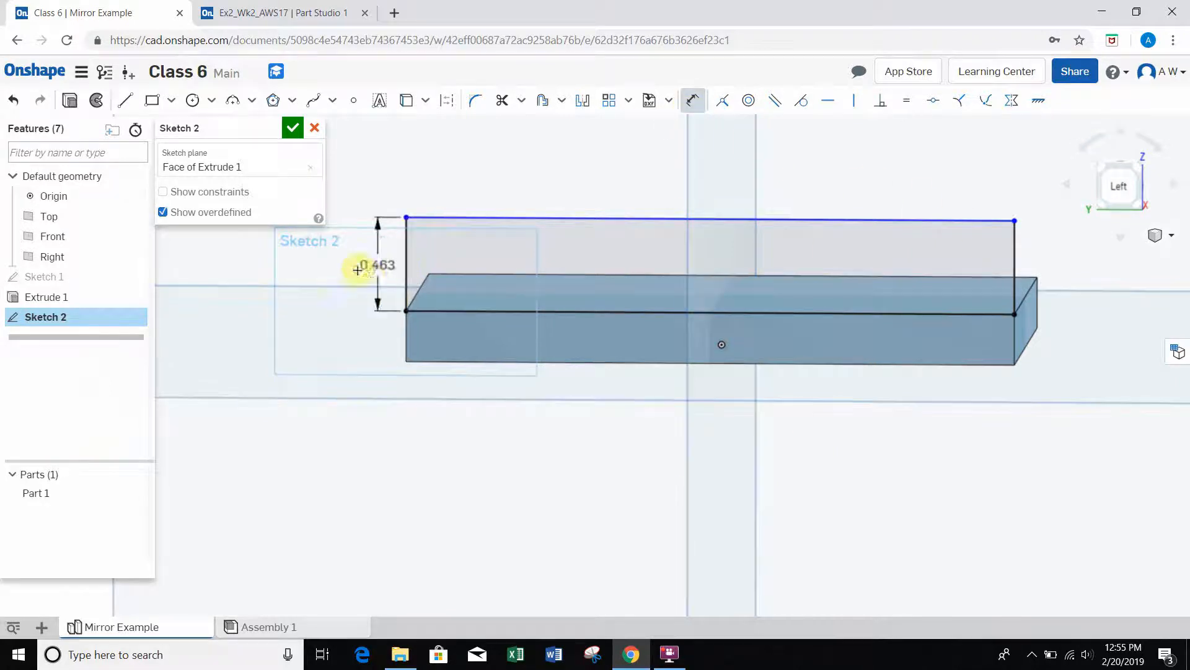
{"action": "left_click", "coordinate": [334, 355]}
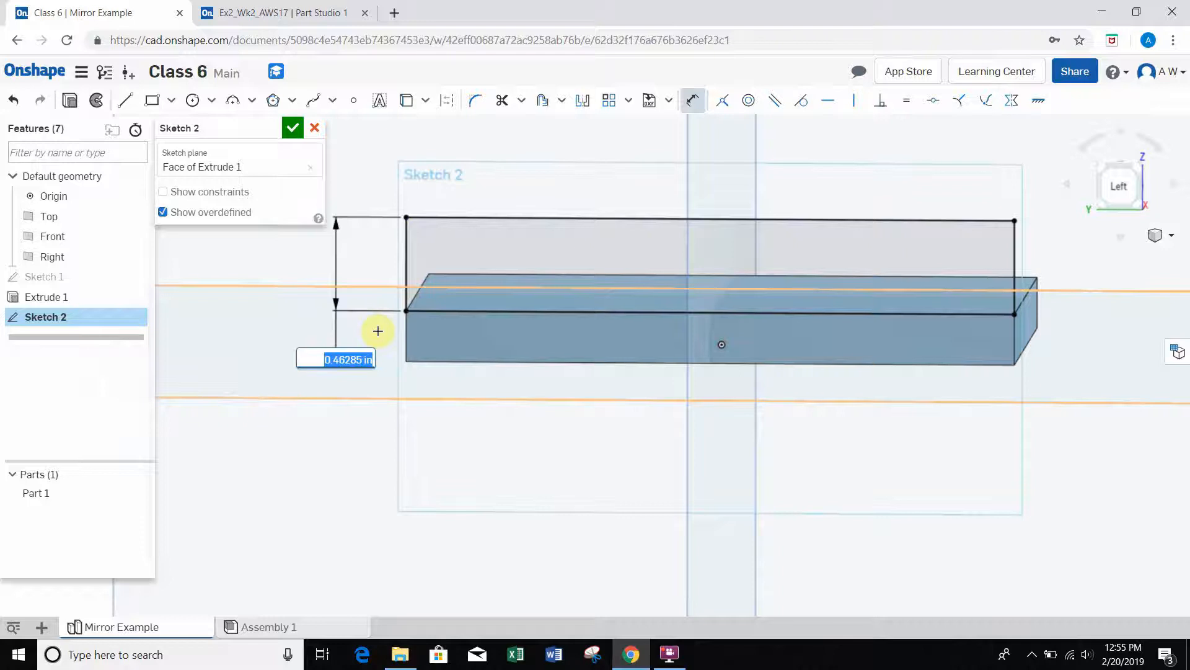
{"action": "key", "text": "BackSpace"}
{"action": "type", "text": ".25"}
{"action": "key", "text": "Return"}
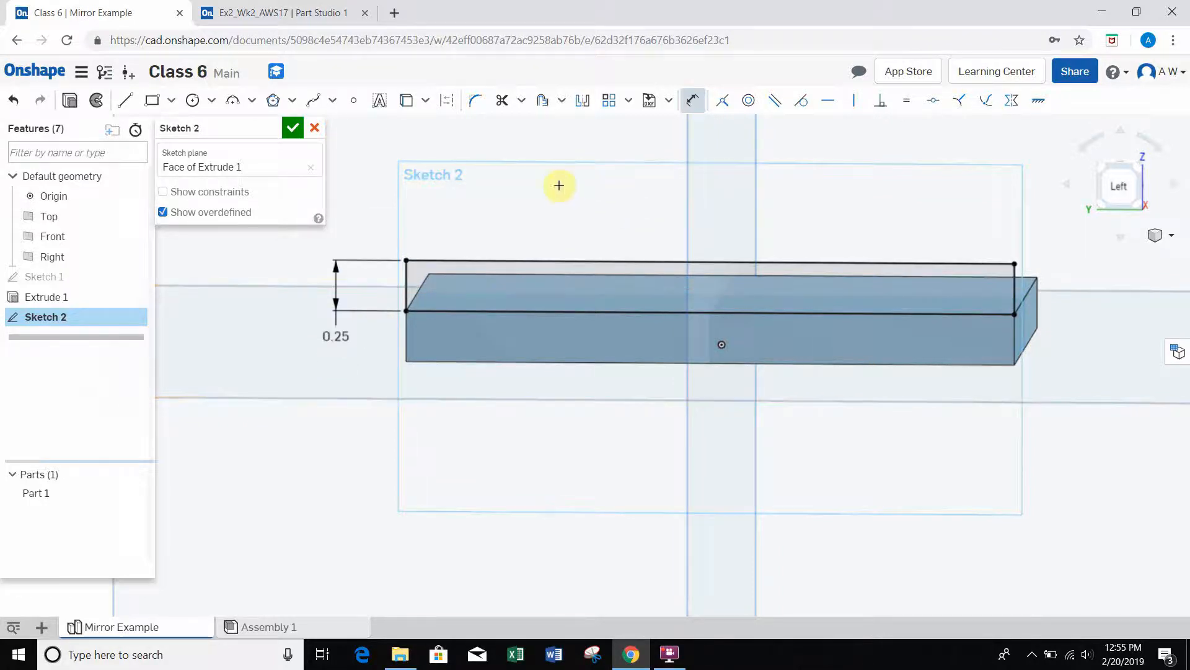
{"action": "right_click", "coordinate": [377, 159]}
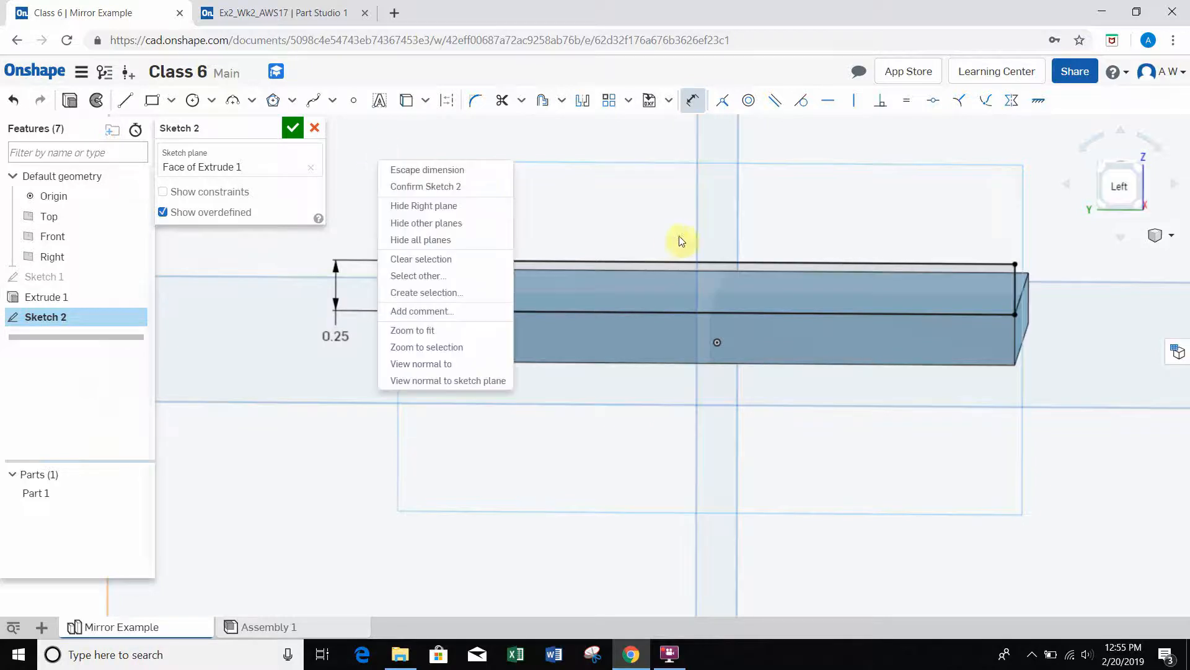
{"action": "left_click", "coordinate": [768, 191]}
Step: Sketch lines from the rectangle's upper rear corner: about 0.587 in up, 0.419 in forward, then about 0.893 in sloping down to its top edge
{"action": "middle_click_drag", "start_coordinate": [765, 192], "coordinate": [749, 261]}
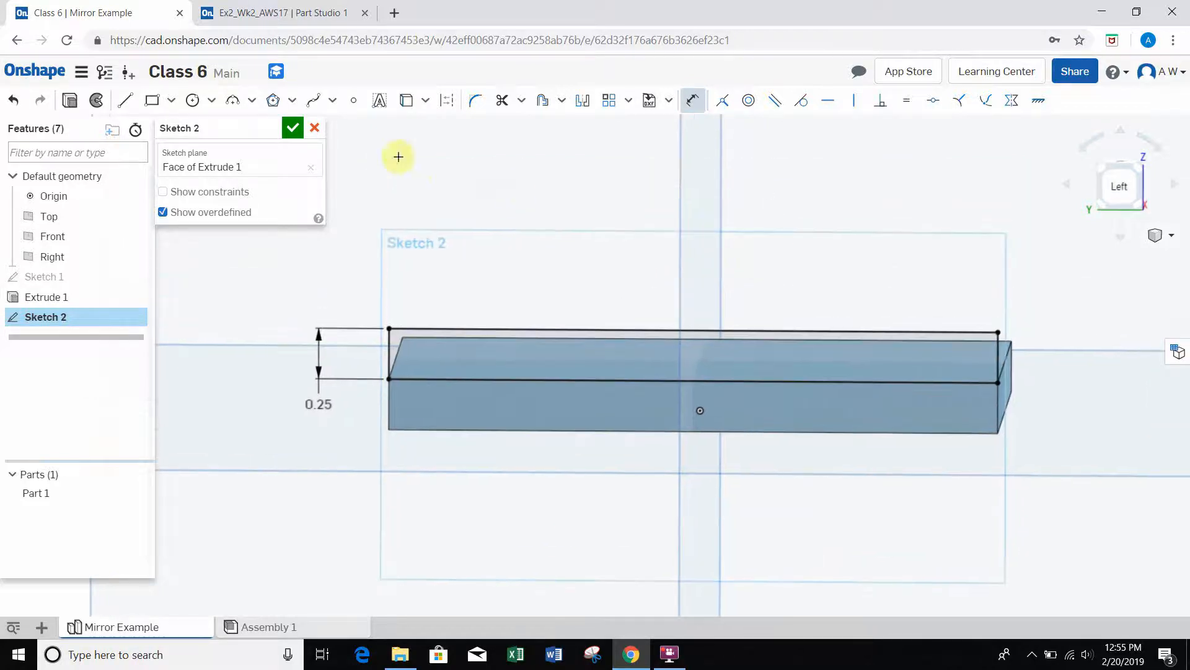
{"action": "left_click", "coordinate": [126, 103]}
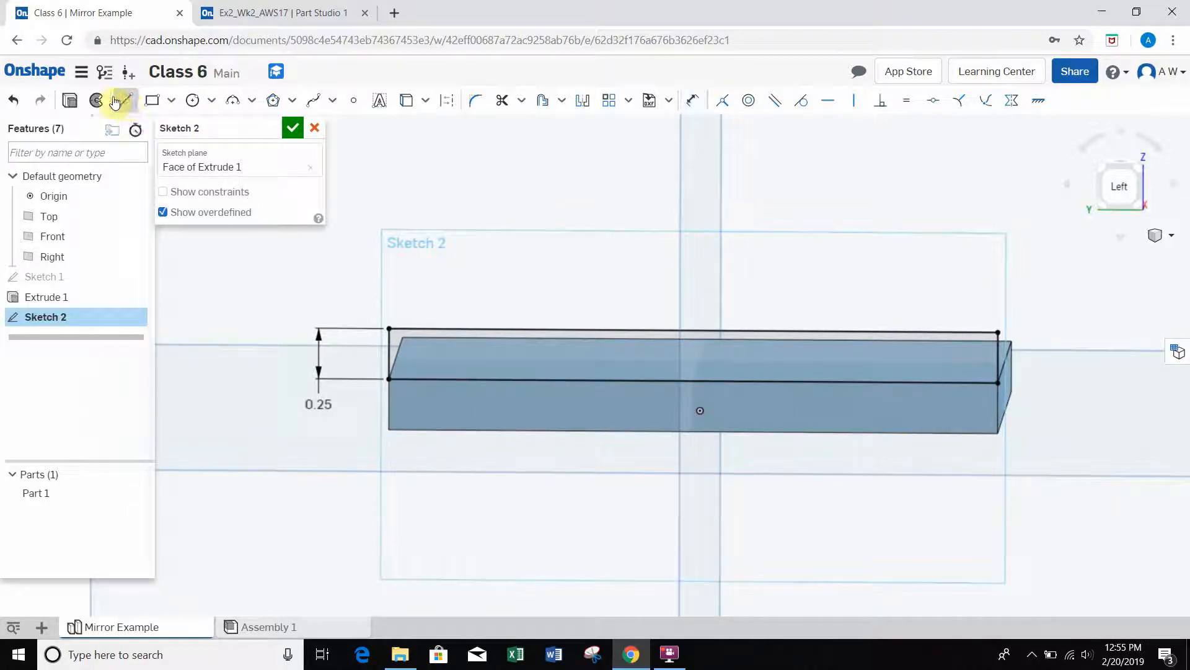
{"action": "left_click", "coordinate": [389, 328]}
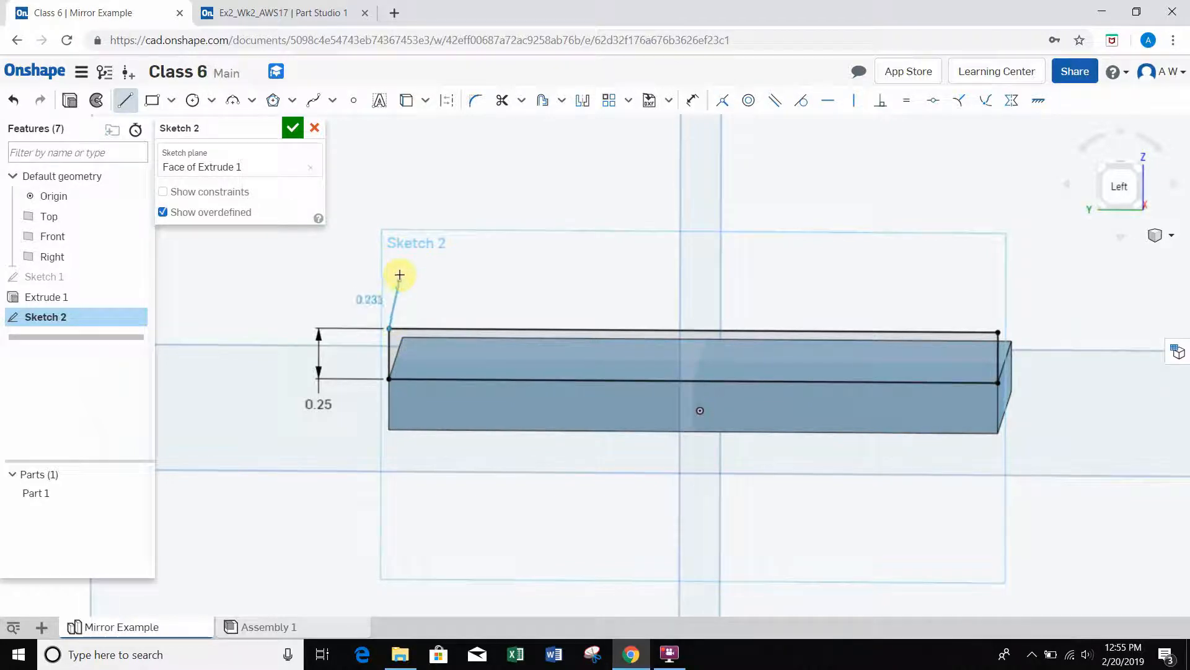
{"action": "left_click", "coordinate": [388, 211]}
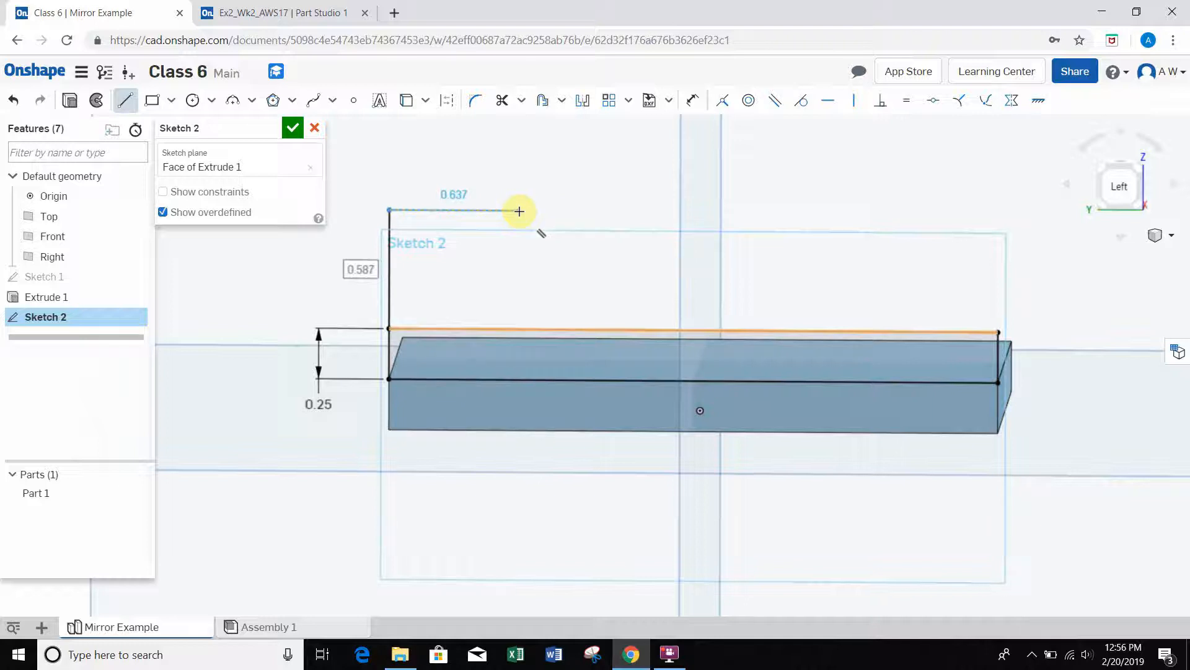
{"action": "left_click", "coordinate": [474, 209]}
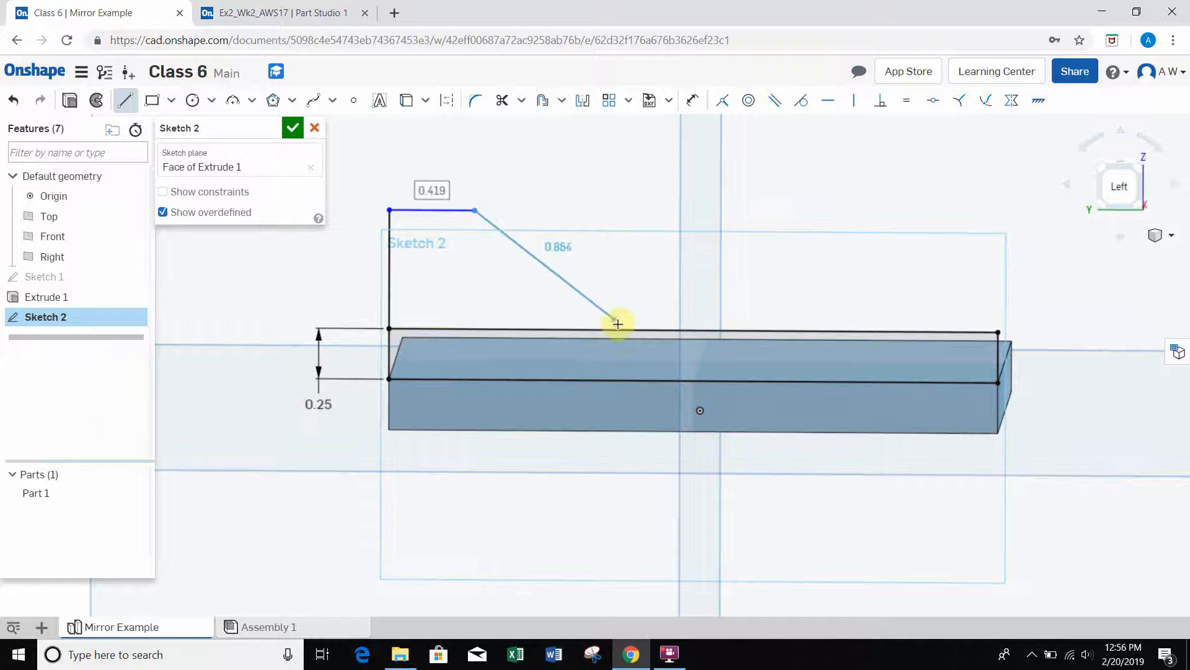
{"action": "right_click_drag", "start_coordinate": [620, 315], "coordinate": [625, 312]}
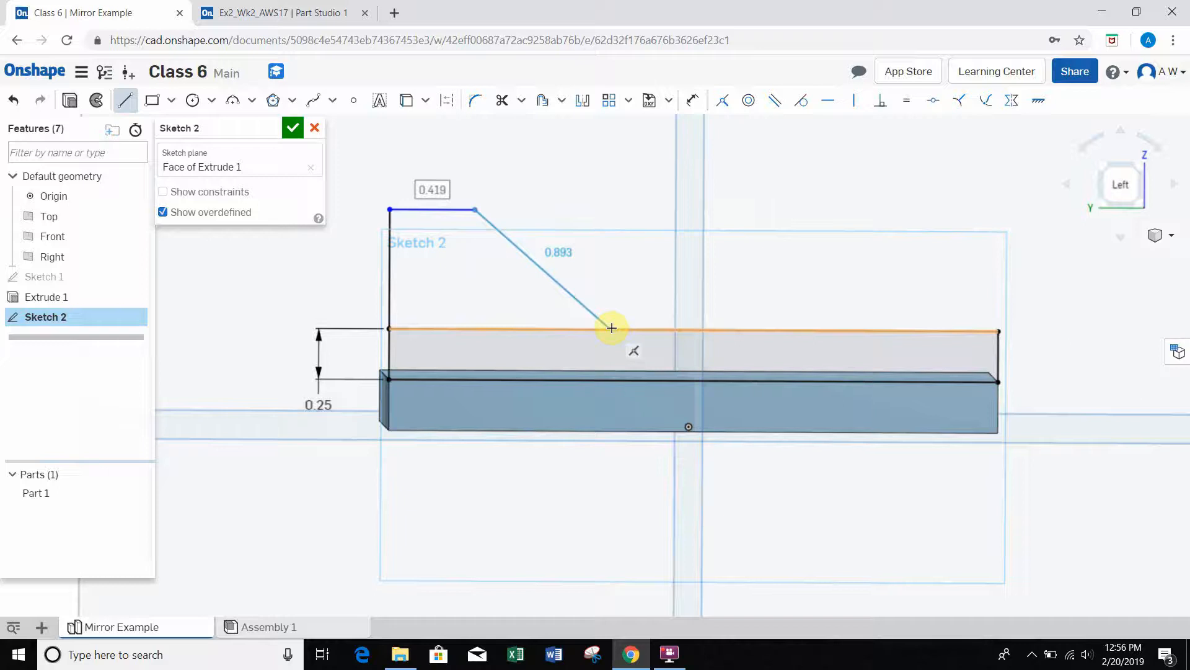
{"action": "left_click", "coordinate": [611, 328]}
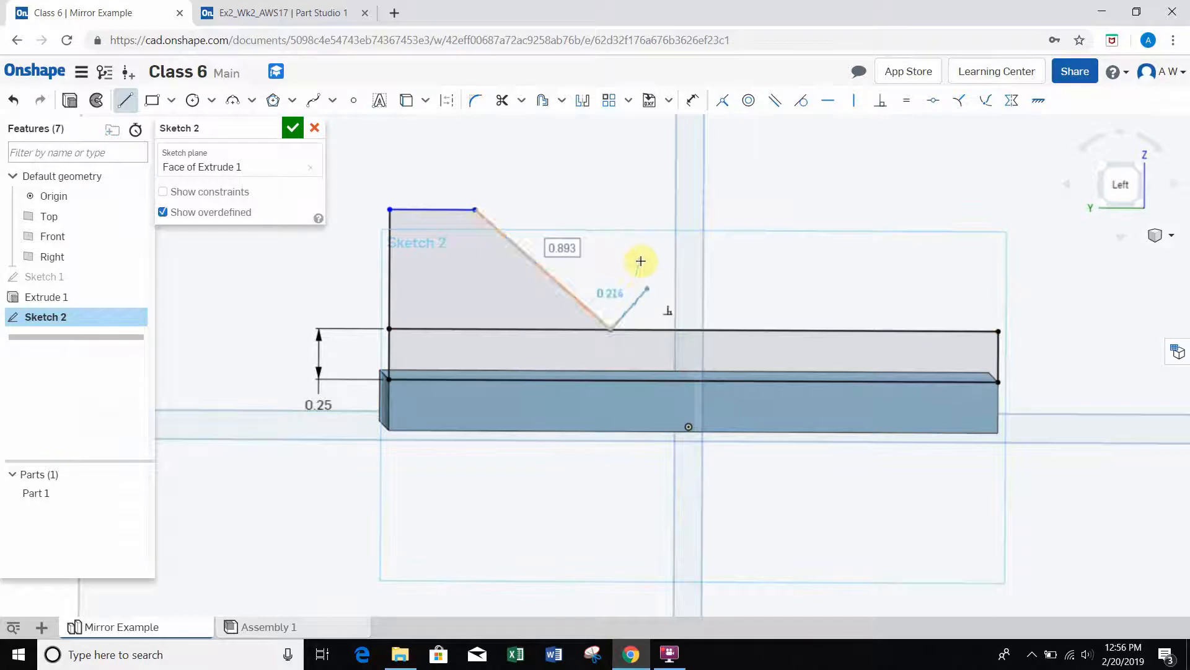
{"action": "key", "text": "Escape"}
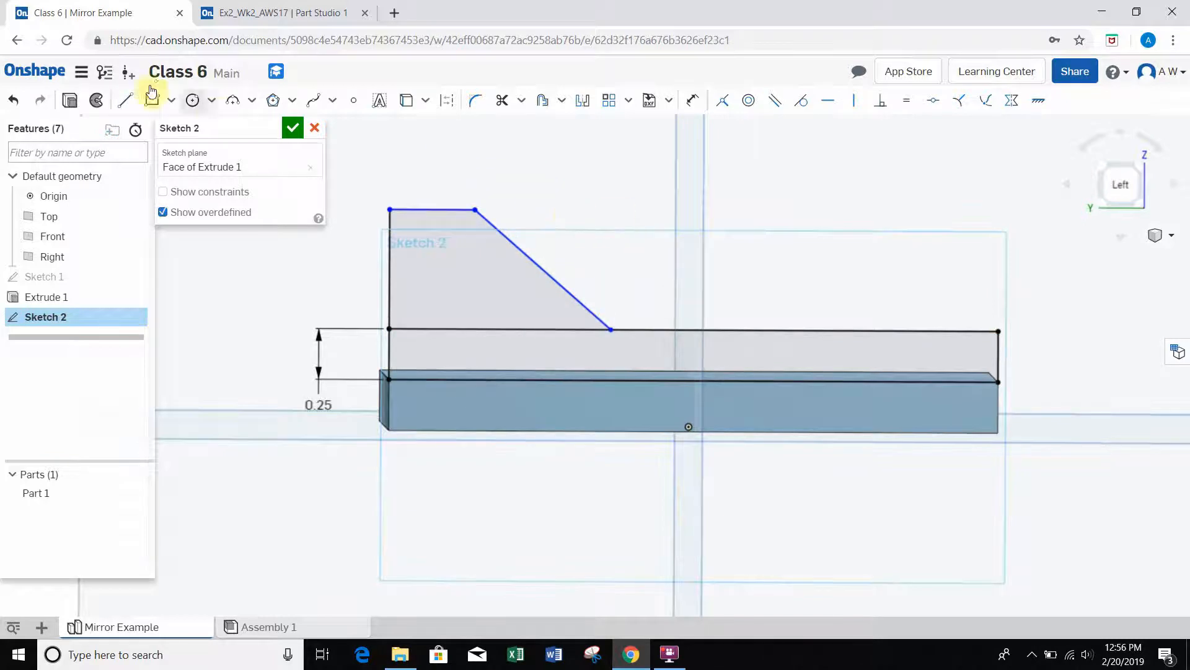
{"action": "right_click_drag", "start_coordinate": [652, 269], "coordinate": [649, 269]}
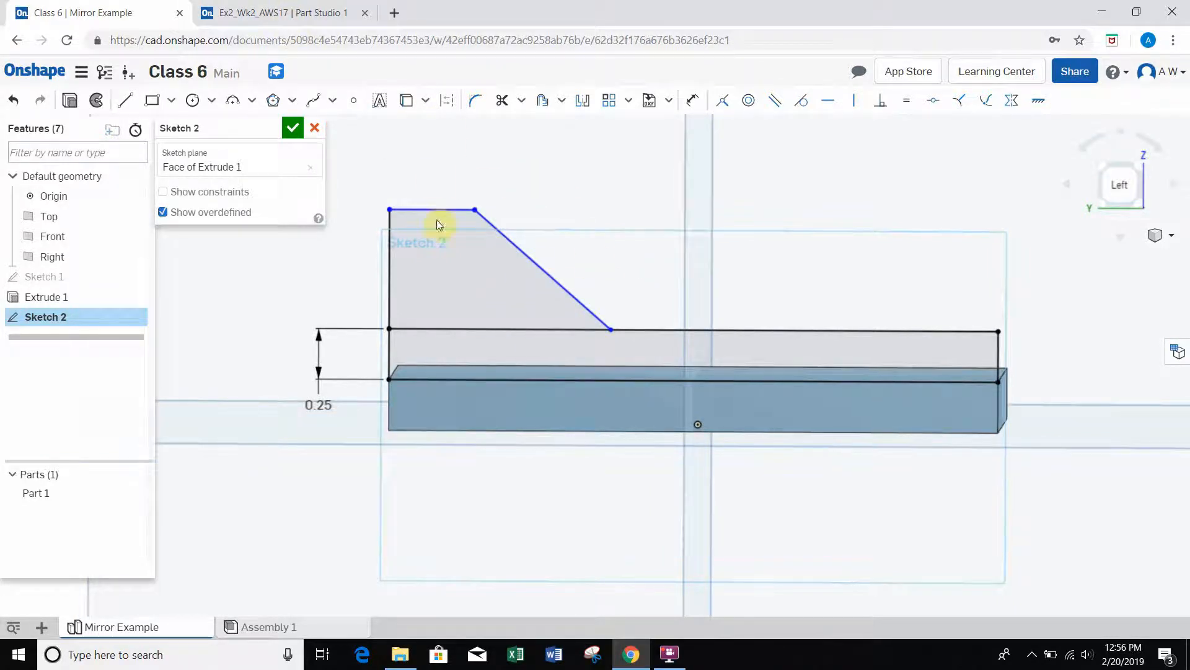
Step: Examine the raised, sloped side wall of the Ex2_Wk2_AWS17 reference part and return to the Class 6 document
{"action": "left_click", "coordinate": [293, 24]}
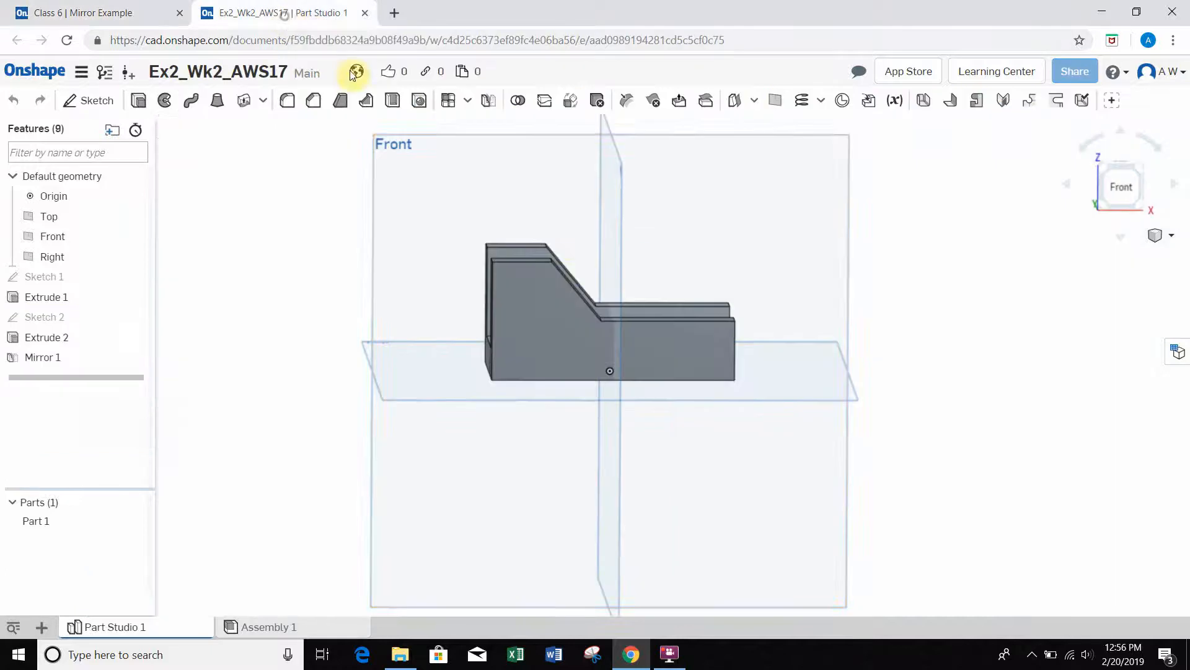
{"action": "scroll", "coordinate": [584, 313], "scroll_direction": "up", "scroll_amount": 2}
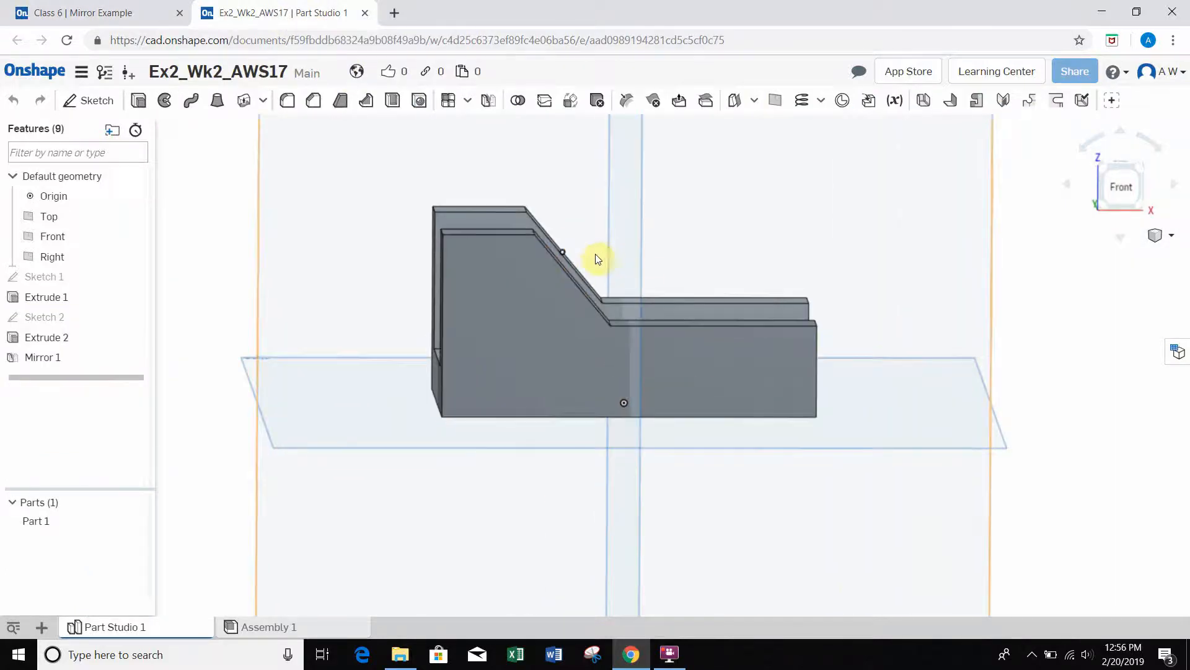
{"action": "mouse_move", "coordinate": [716, 239]}
{"action": "right_mouse_down"}
{"action": "mouse_move", "coordinate": [752, 234]}
{"action": "mouse_move", "coordinate": [703, 237]}
{"action": "right_mouse_up"}
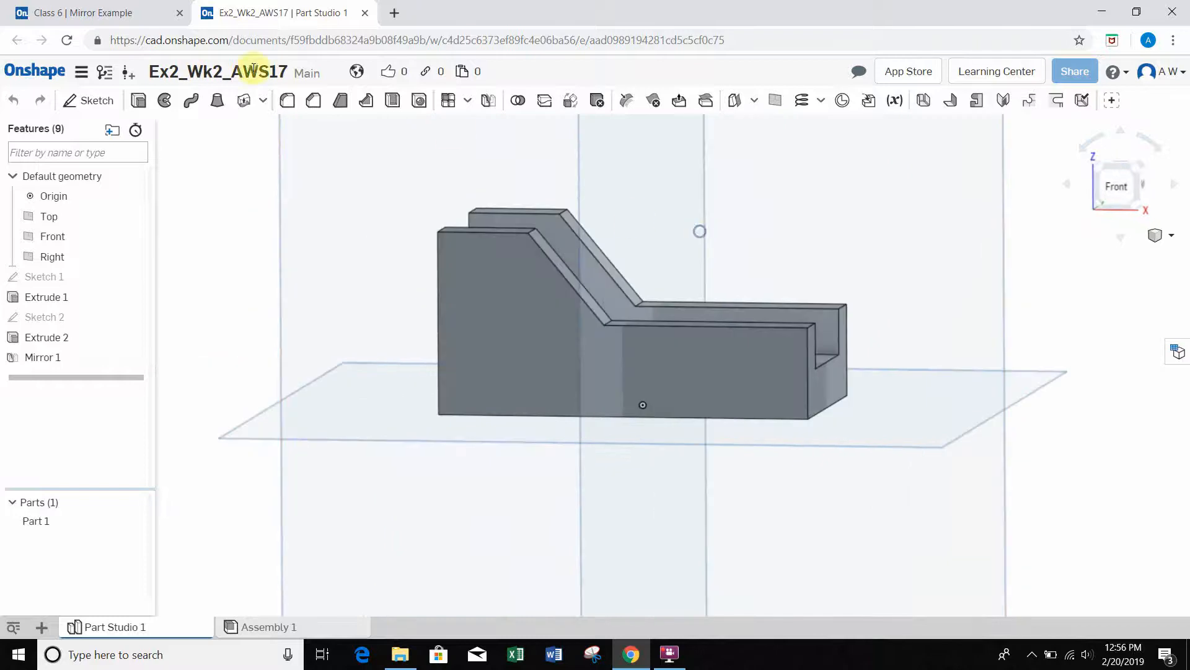
{"action": "left_click", "coordinate": [50, 16]}
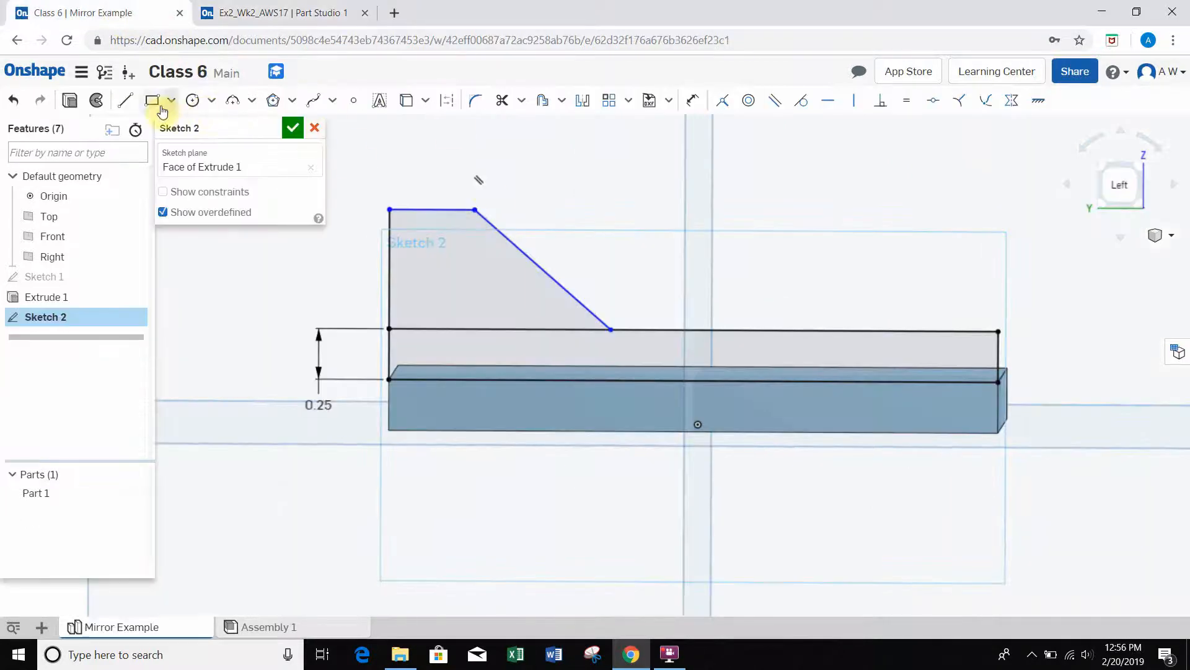
Step: Dimension the vertical line above the rectangle's rear corner and set its length to 0.5 in
{"action": "left_click", "coordinate": [692, 100]}
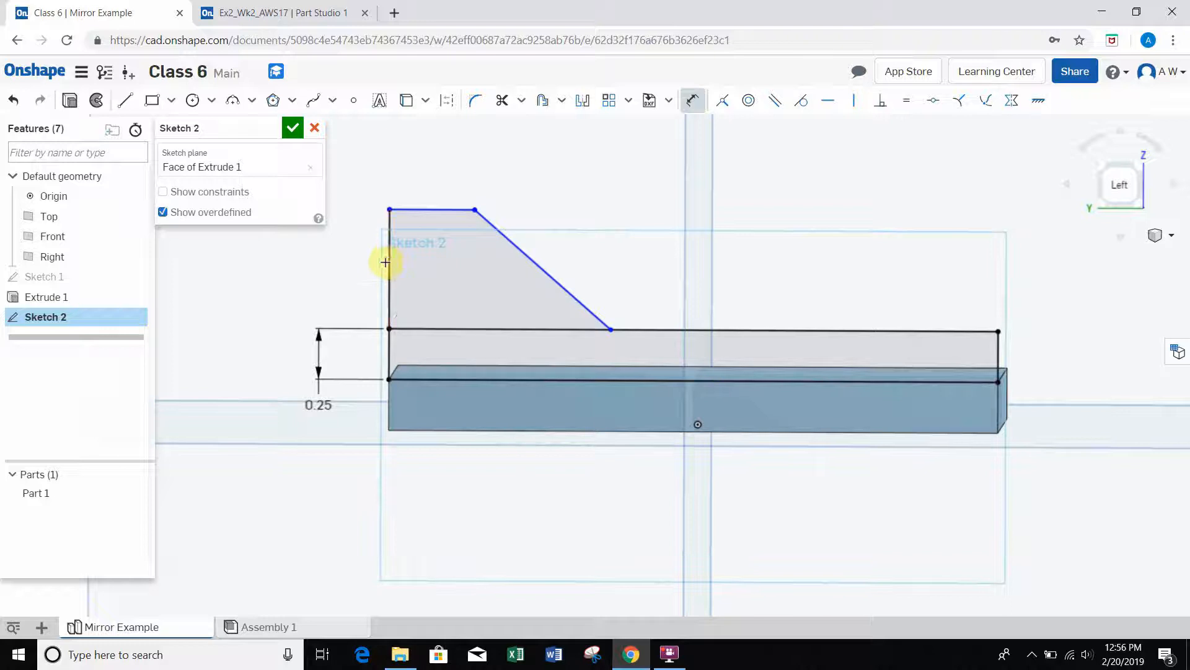
{"action": "left_click", "coordinate": [388, 260]}
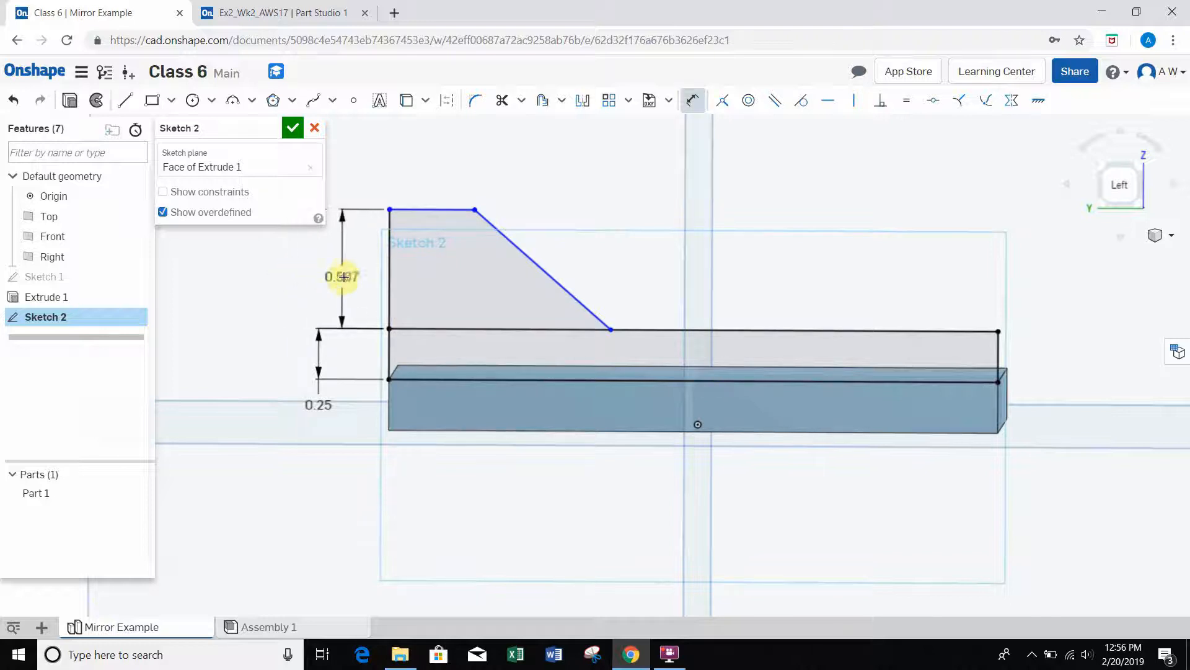
{"action": "left_click", "coordinate": [343, 276]}
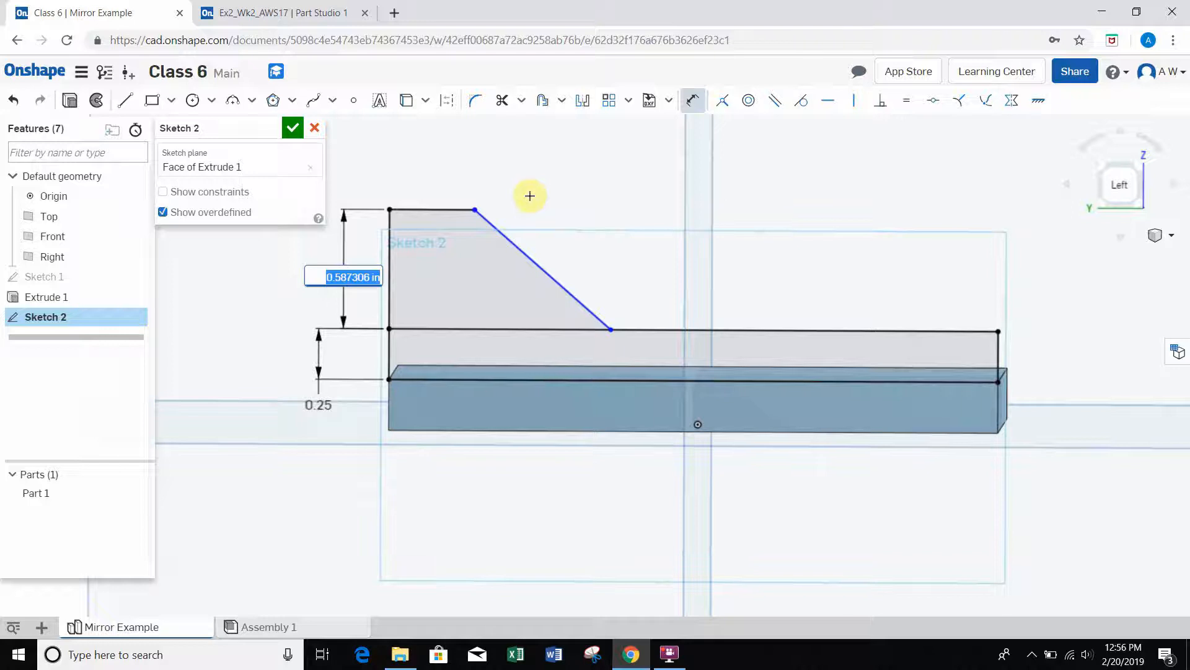
{"action": "type", "text": ".5"}
{"action": "key", "text": "Return"}
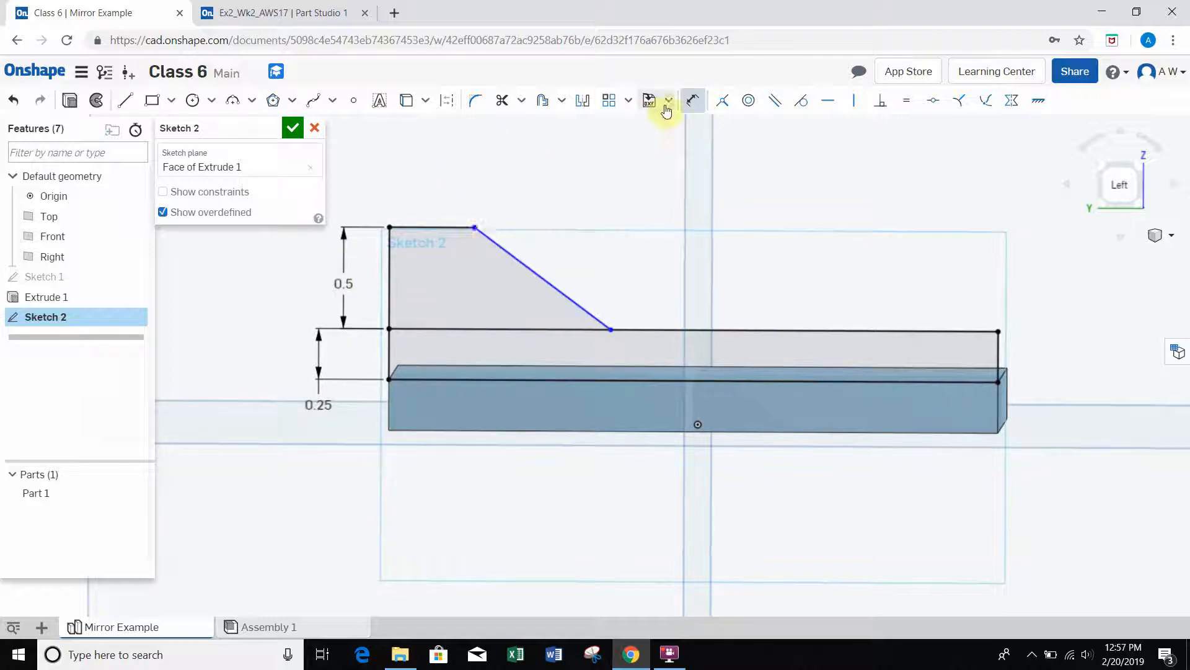
Step: Shift the sloped line forward along the rectangle's top edge so that the raised section's short top line gets longer
{"action": "left_click", "coordinate": [691, 99]}
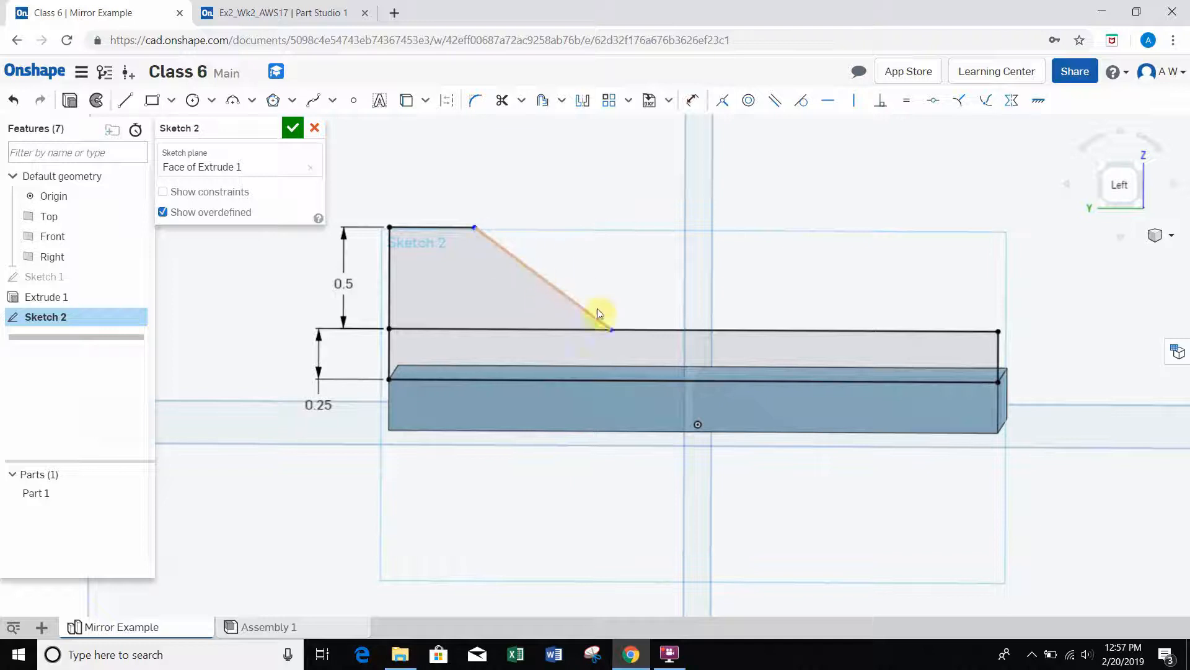
{"action": "left_click", "coordinate": [611, 333]}
{"action": "mouse_move", "coordinate": [544, 280]}
{"action": "left_mouse_down"}
{"action": "mouse_move", "coordinate": [647, 279]}
{"action": "mouse_move", "coordinate": [634, 276]}
{"action": "left_mouse_up"}
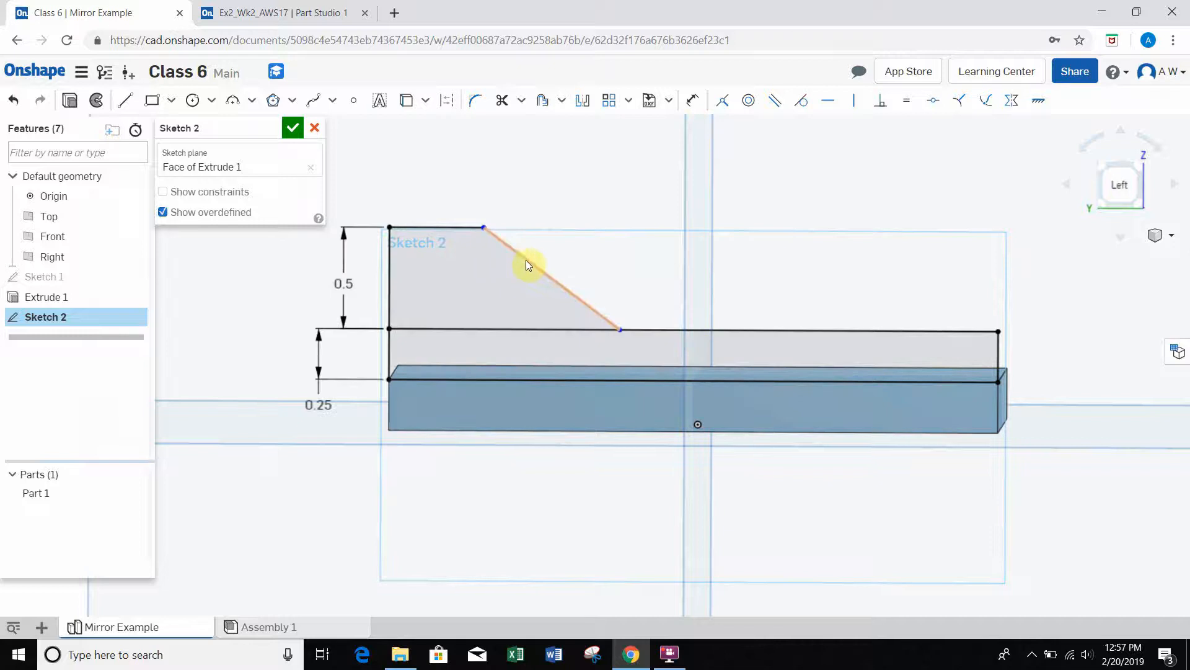
{"action": "mouse_move", "coordinate": [526, 260]}
{"action": "left_mouse_down"}
{"action": "mouse_move", "coordinate": [613, 263]}
{"action": "mouse_move", "coordinate": [559, 269]}
{"action": "left_mouse_up"}
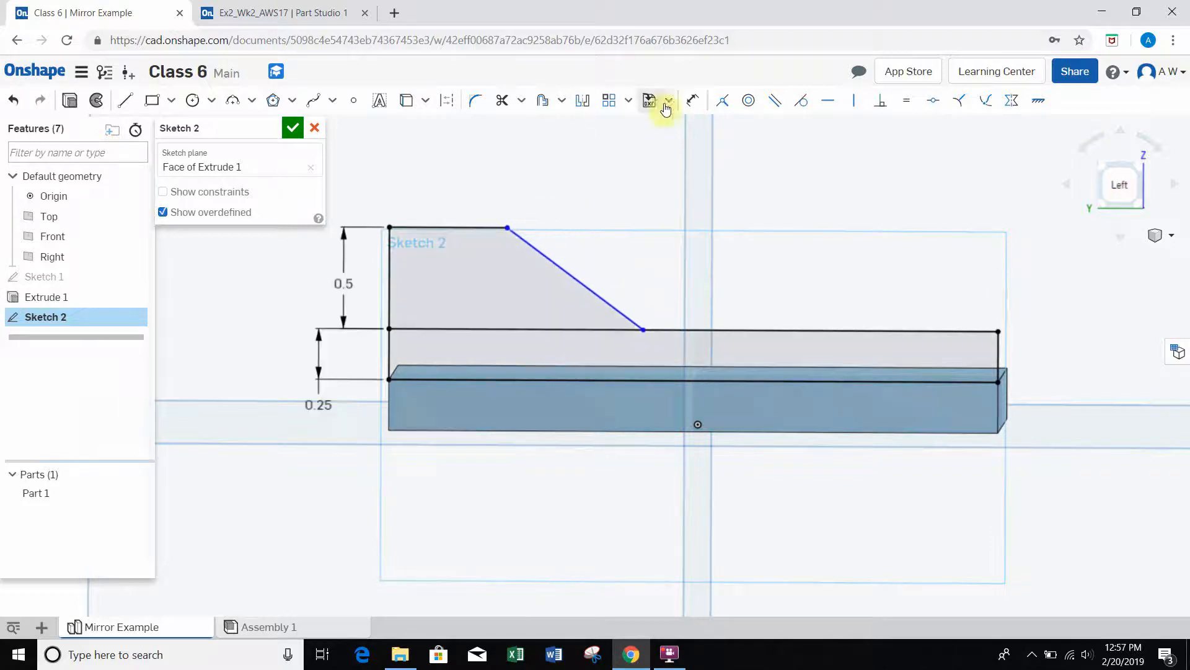
Step: Dimension the raised section's short horizontal top line and set its length to 0.5 in
{"action": "left_click", "coordinate": [693, 107]}
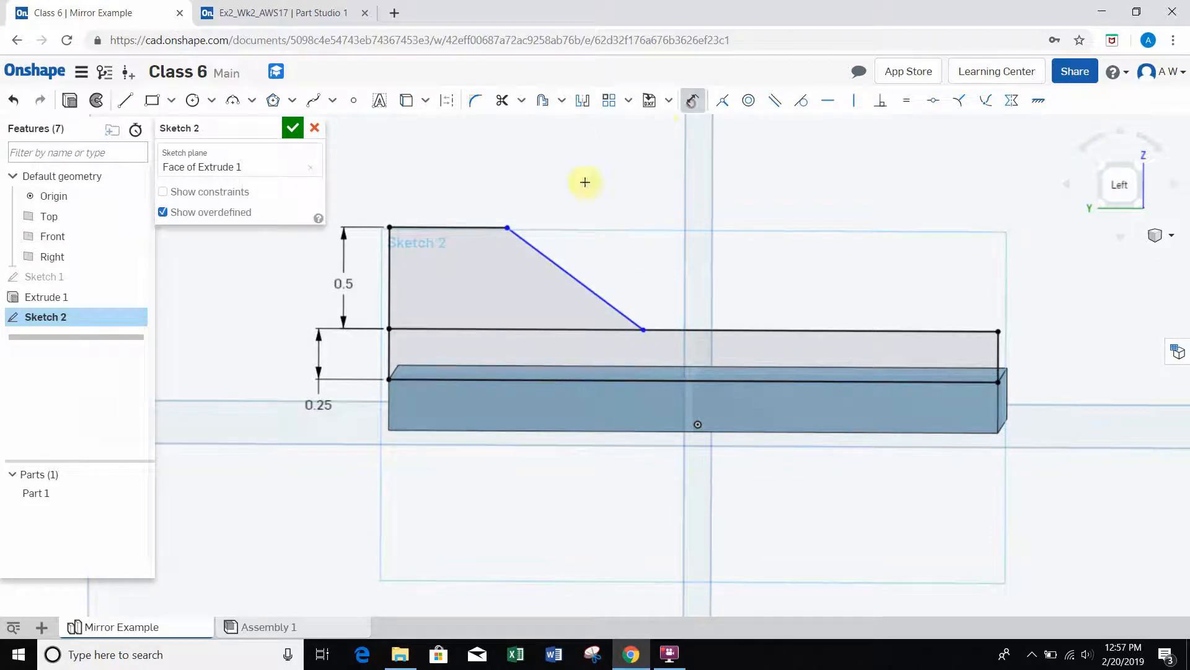
{"action": "left_click", "coordinate": [473, 229]}
{"action": "left_click", "coordinate": [473, 173]}
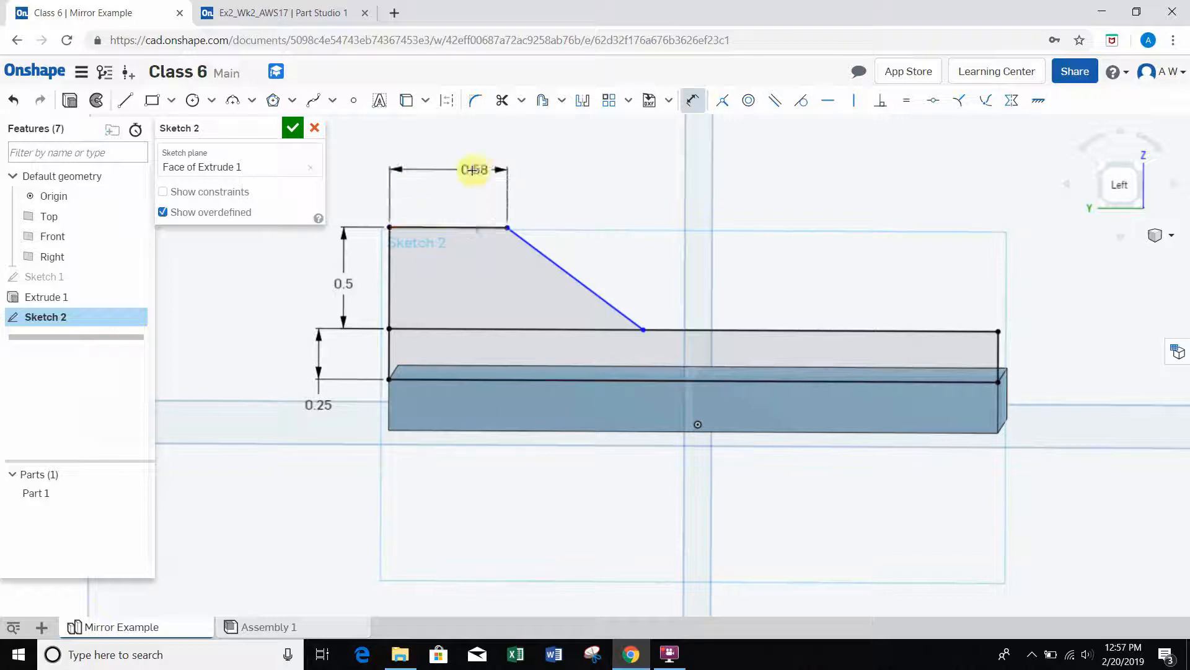
{"action": "double_click", "coordinate": [449, 180]}
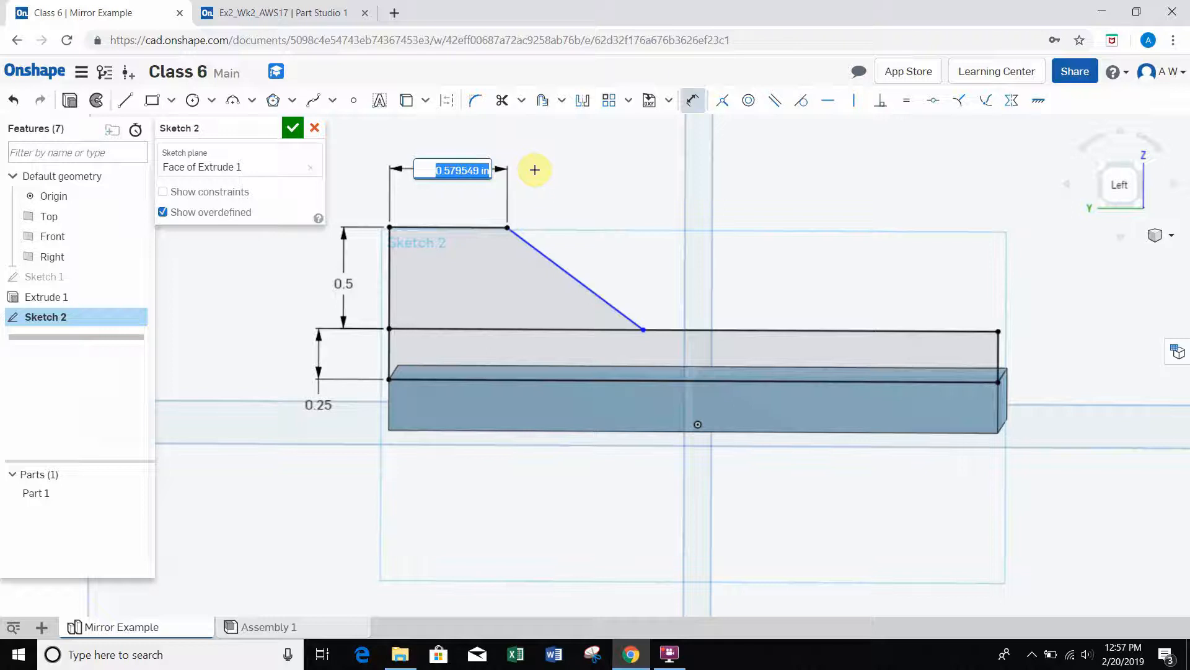
{"action": "key", "text": "BackSpace"}
{"action": "key", "text": "Return"}
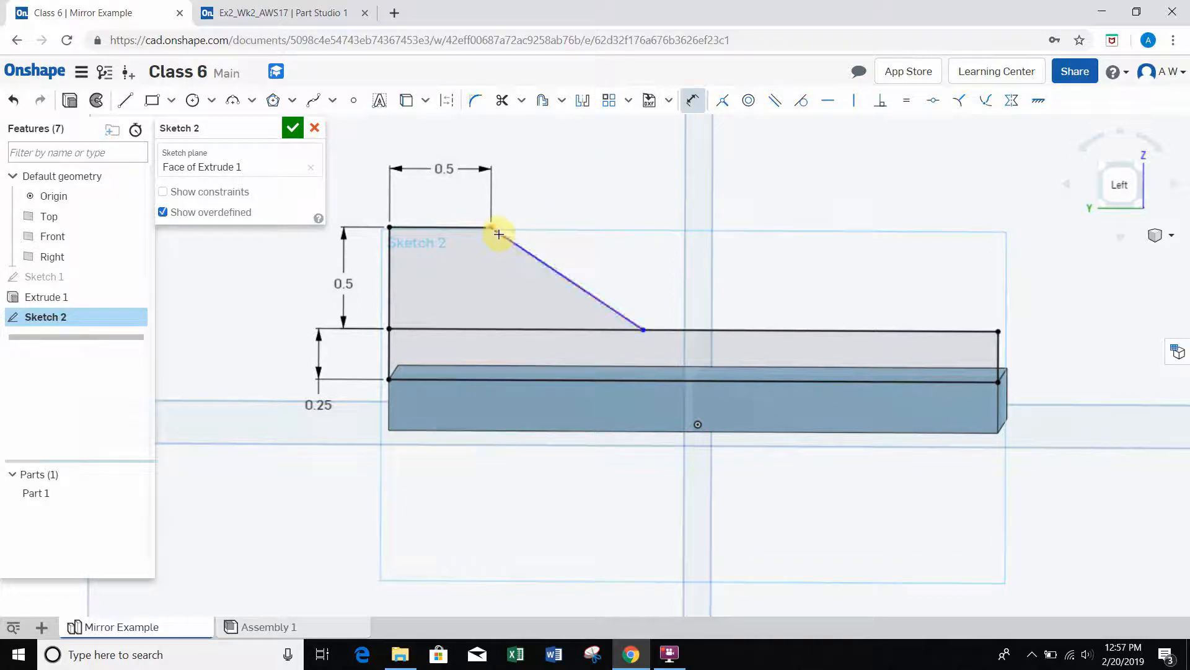
Step: Dimension the angle between the sloped line and the rectangle's top edge and set it to 45°
{"action": "left_click", "coordinate": [610, 298]}
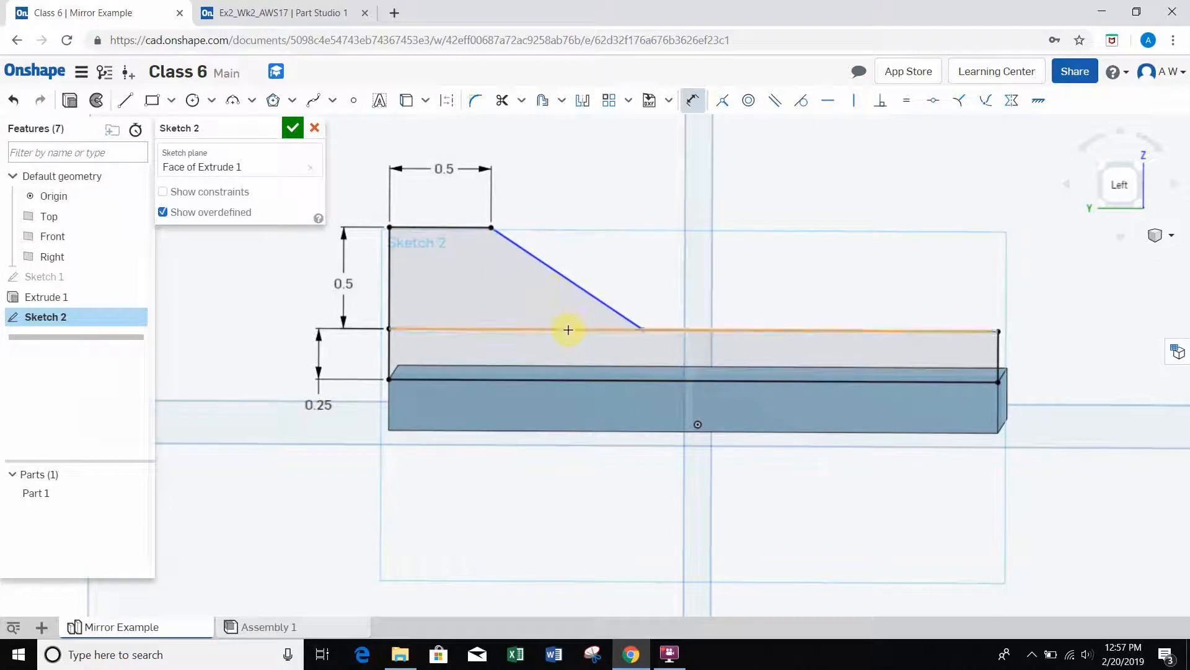
{"action": "left_click", "coordinate": [591, 295]}
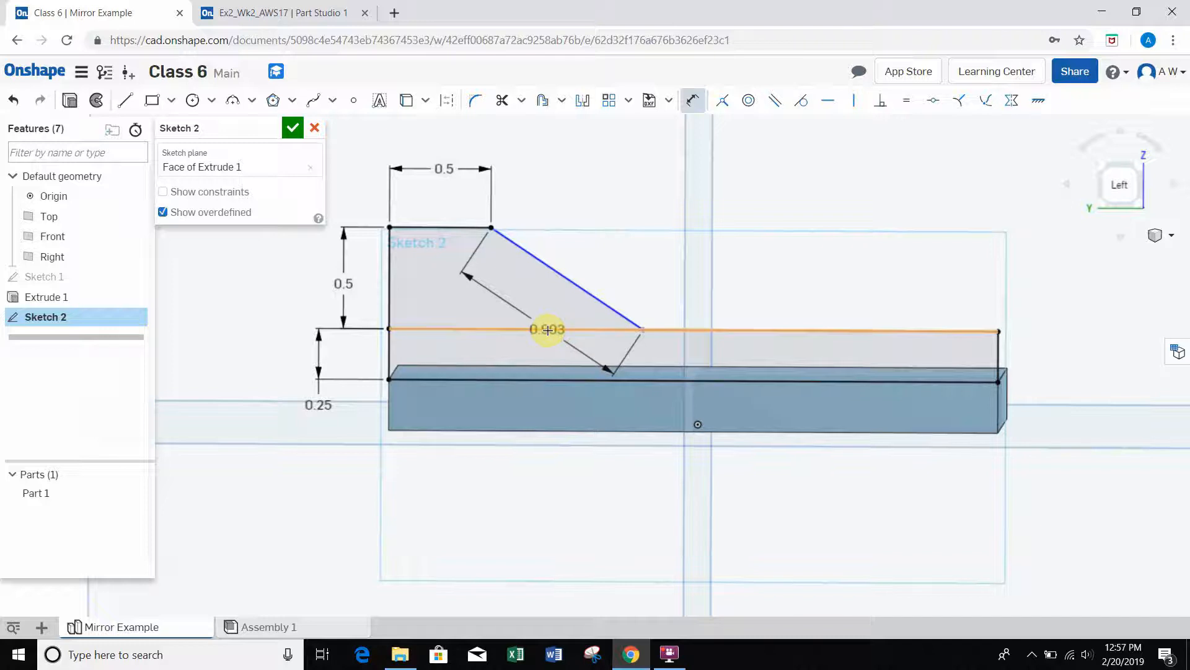
{"action": "left_click", "coordinate": [548, 330]}
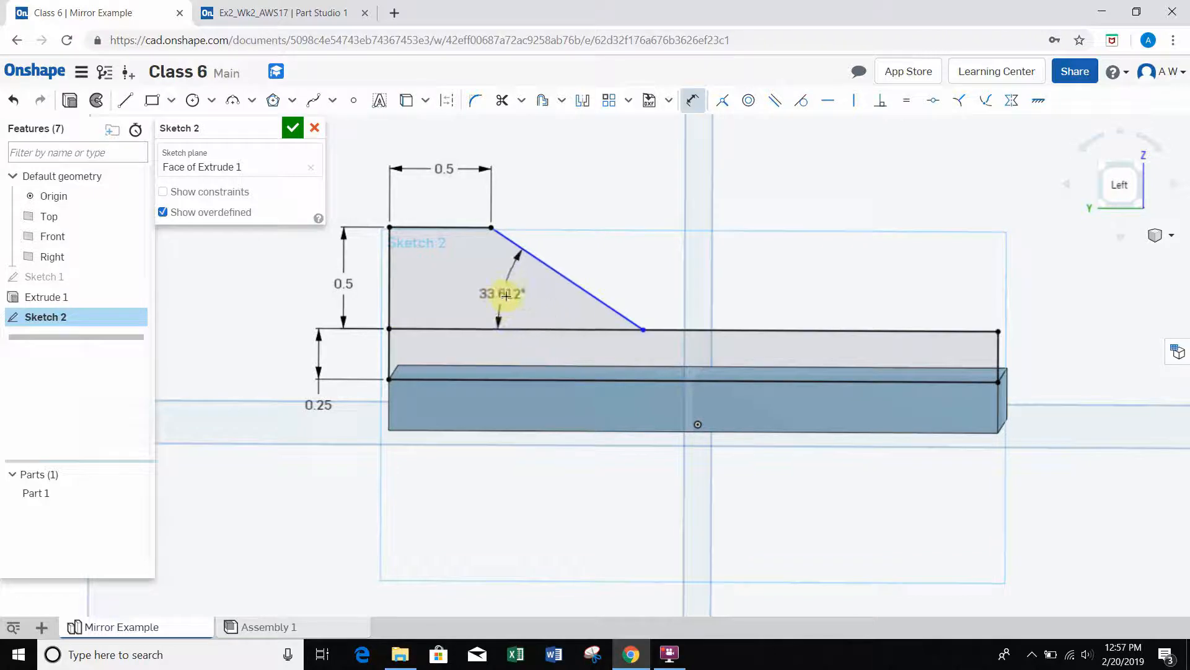
{"action": "left_click", "coordinate": [516, 281]}
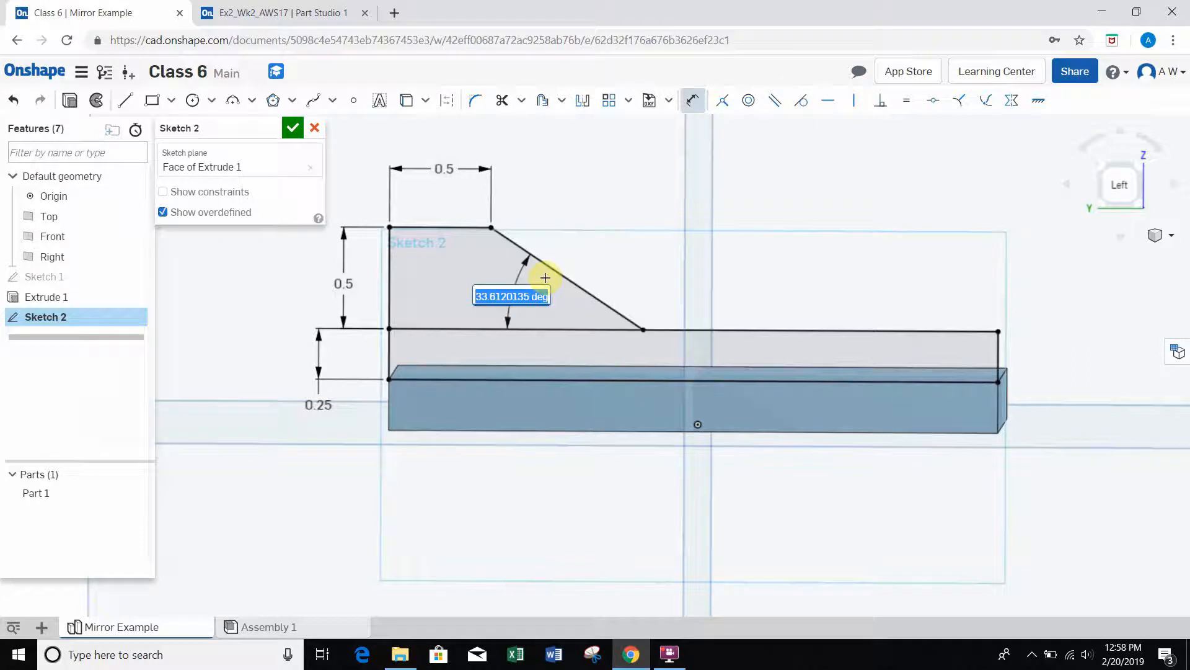
{"action": "type", "text": "45"}
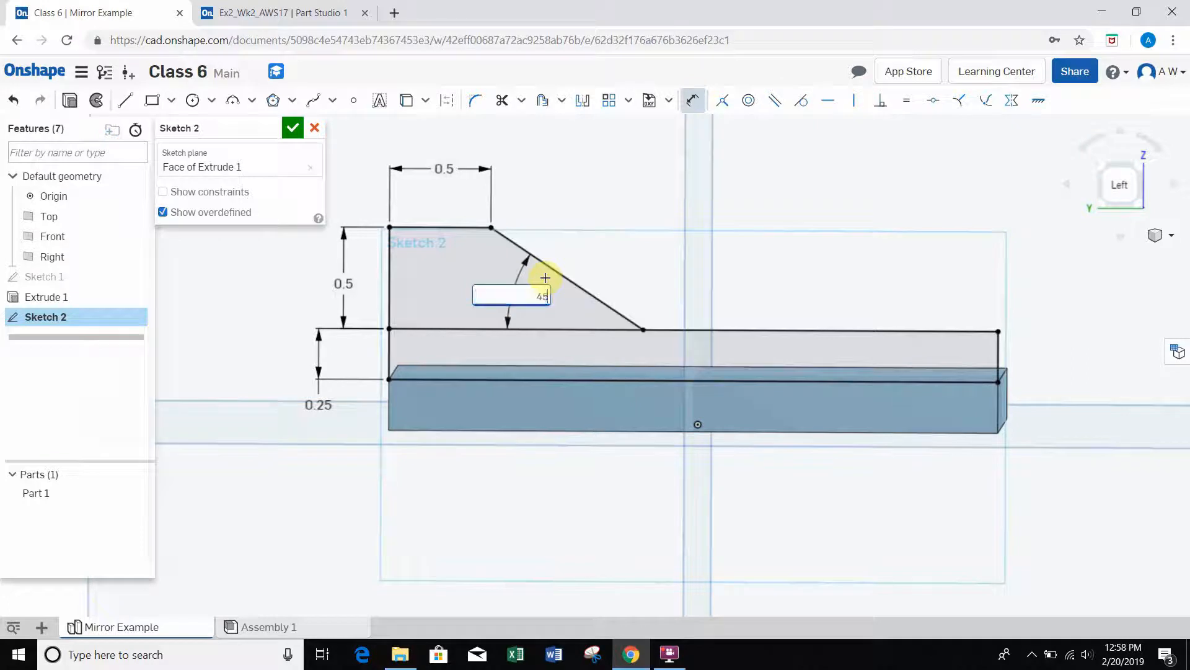
{"action": "key", "text": "Return"}
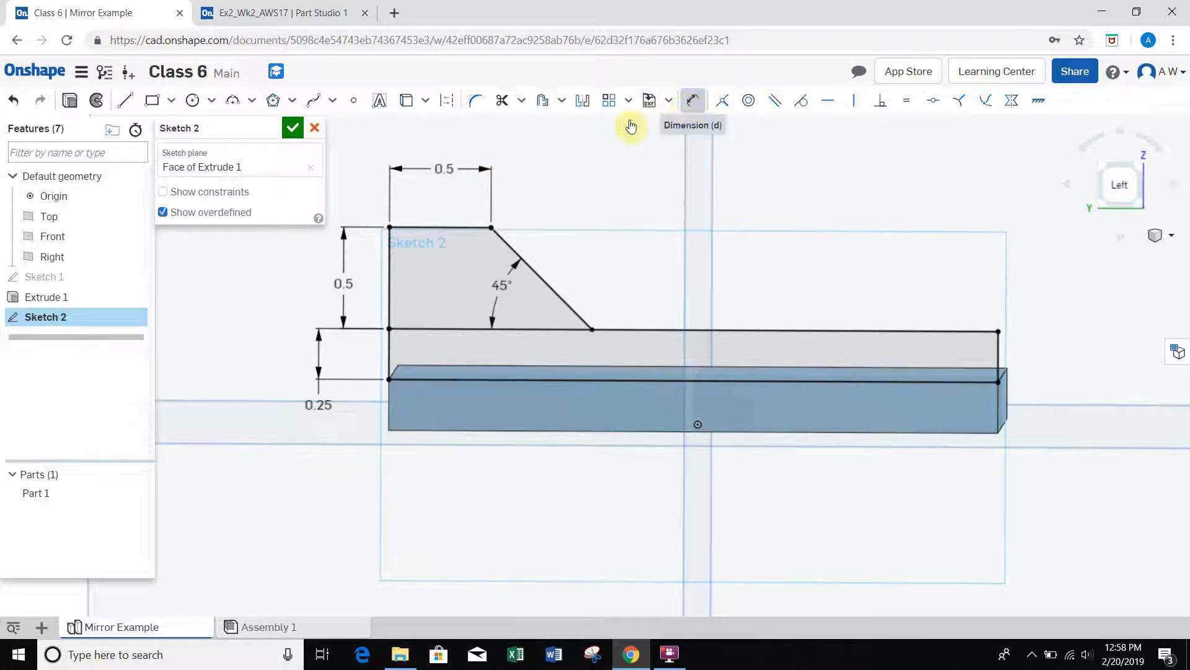
Step: Change the length of the raised section's top line to 0.75 in and finish the sketch
{"action": "double_click", "coordinate": [443, 169]}
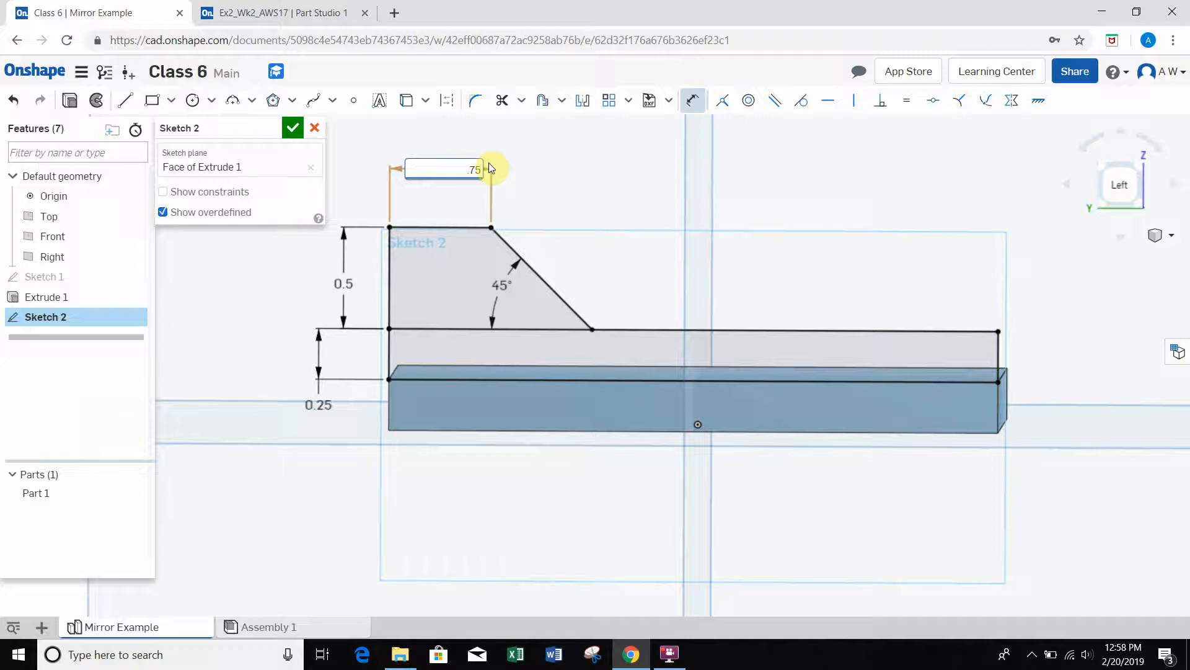
{"action": "key", "text": "Return"}
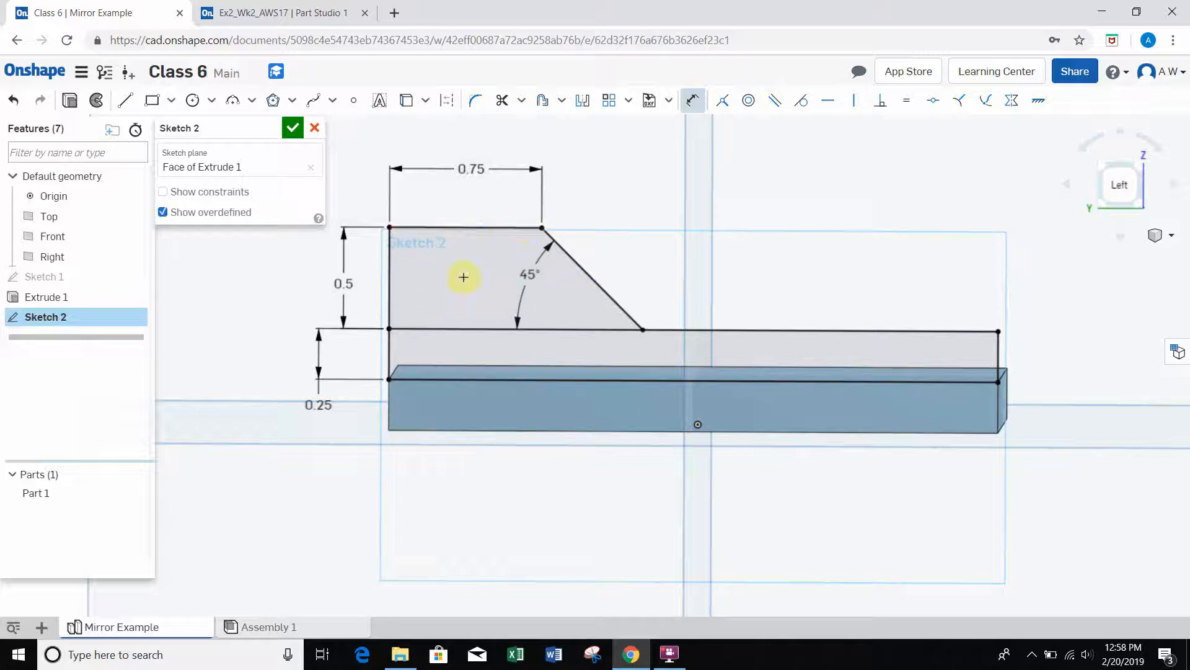
{"action": "right_click_drag", "start_coordinate": [471, 295], "coordinate": [472, 289]}
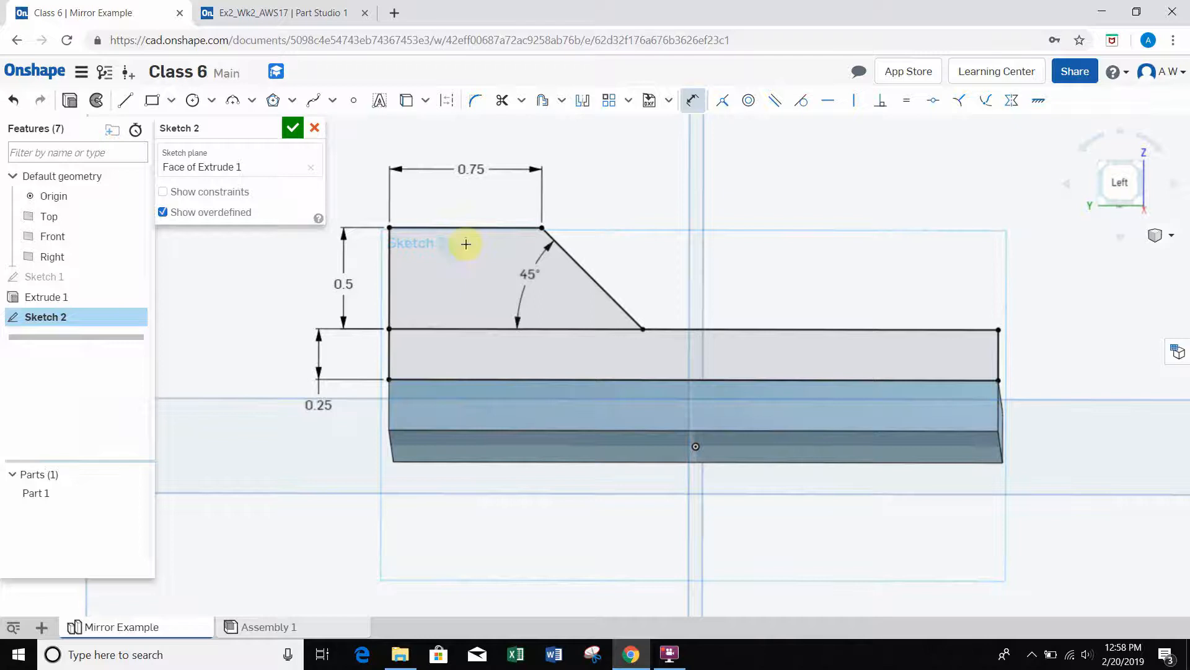
{"action": "left_click", "coordinate": [290, 128]}
Step: Start an Extrude with both wall profile regions of Sketch 2, the sloped raised section and the long rectangle
{"action": "mouse_move", "coordinate": [558, 192]}
{"action": "right_mouse_down"}
{"action": "mouse_move", "coordinate": [557, 203]}
{"action": "mouse_move", "coordinate": [568, 198]}
{"action": "right_mouse_up"}
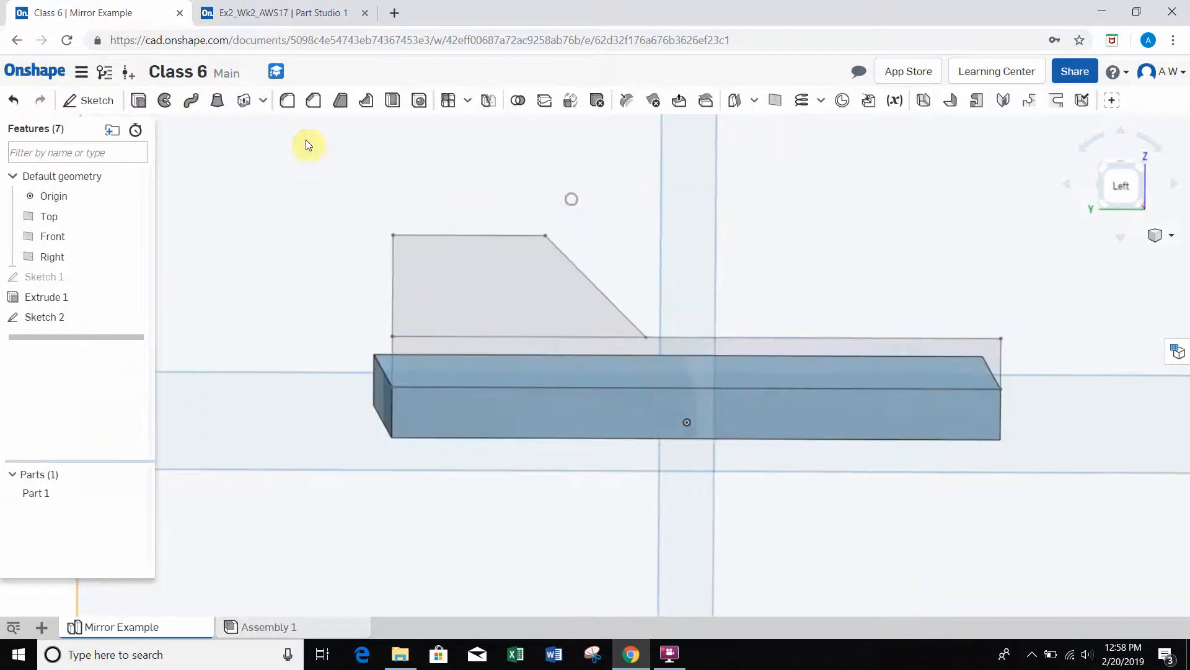
{"action": "left_click", "coordinate": [139, 109]}
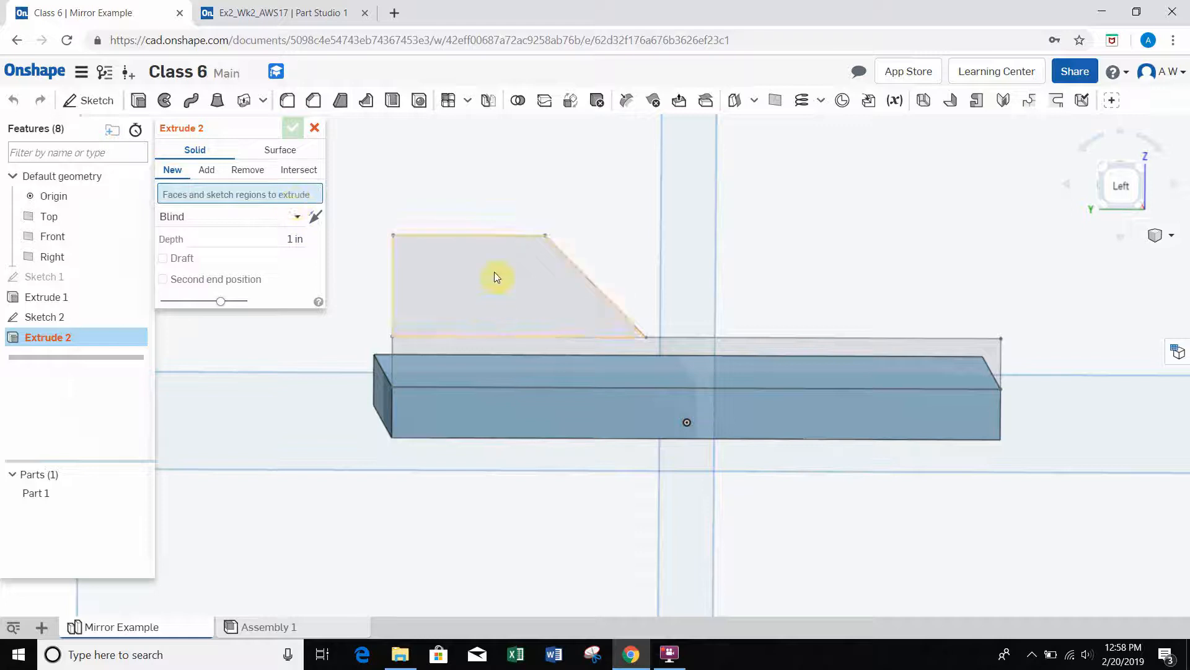
{"action": "left_click", "coordinate": [454, 272]}
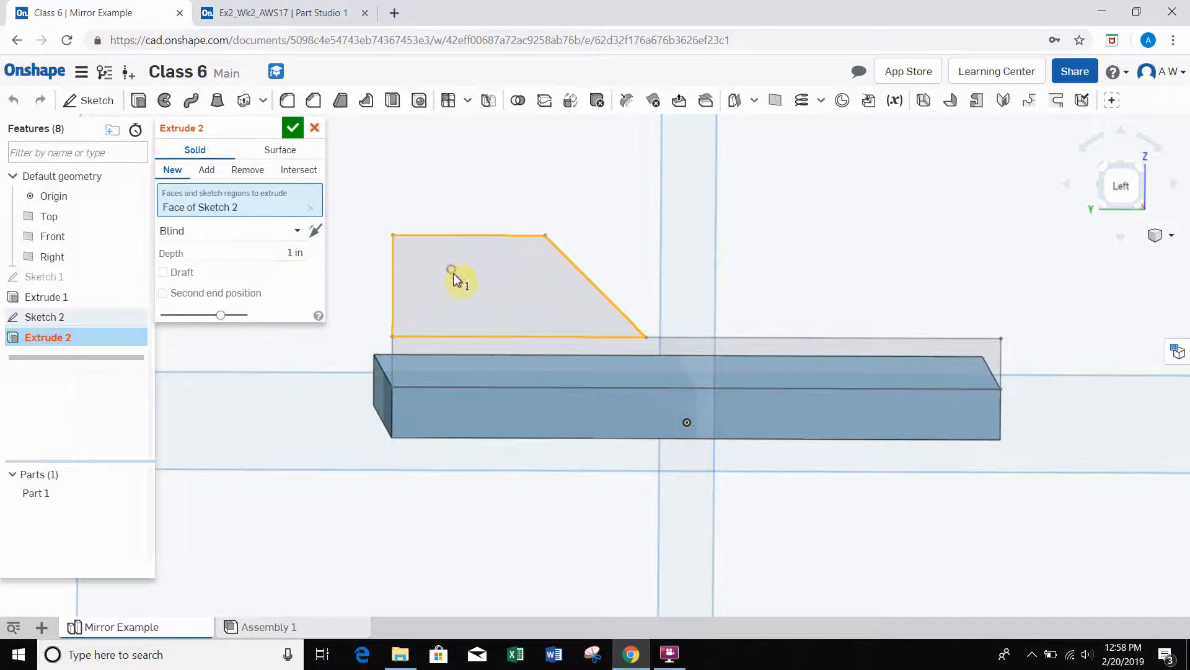
{"action": "mouse_move", "coordinate": [606, 249]}
{"action": "right_mouse_down"}
{"action": "mouse_move", "coordinate": [649, 243]}
{"action": "mouse_move", "coordinate": [640, 234]}
{"action": "mouse_move", "coordinate": [640, 252]}
{"action": "mouse_move", "coordinate": [620, 249]}
{"action": "right_mouse_up"}
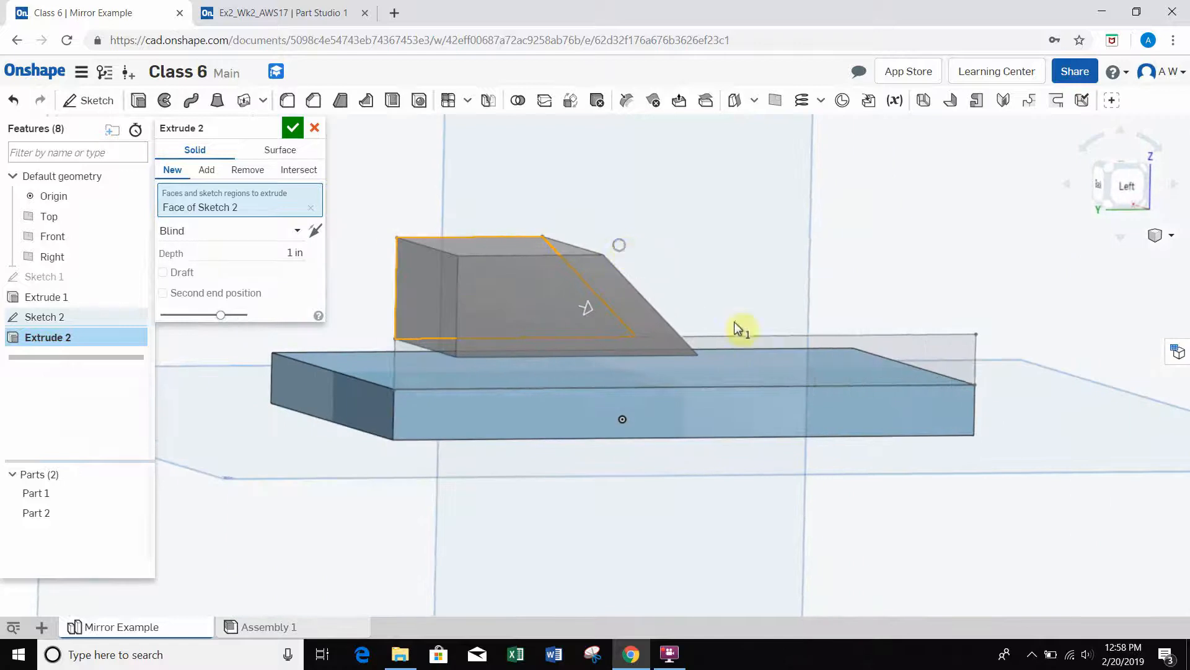
{"action": "left_click", "coordinate": [745, 359]}
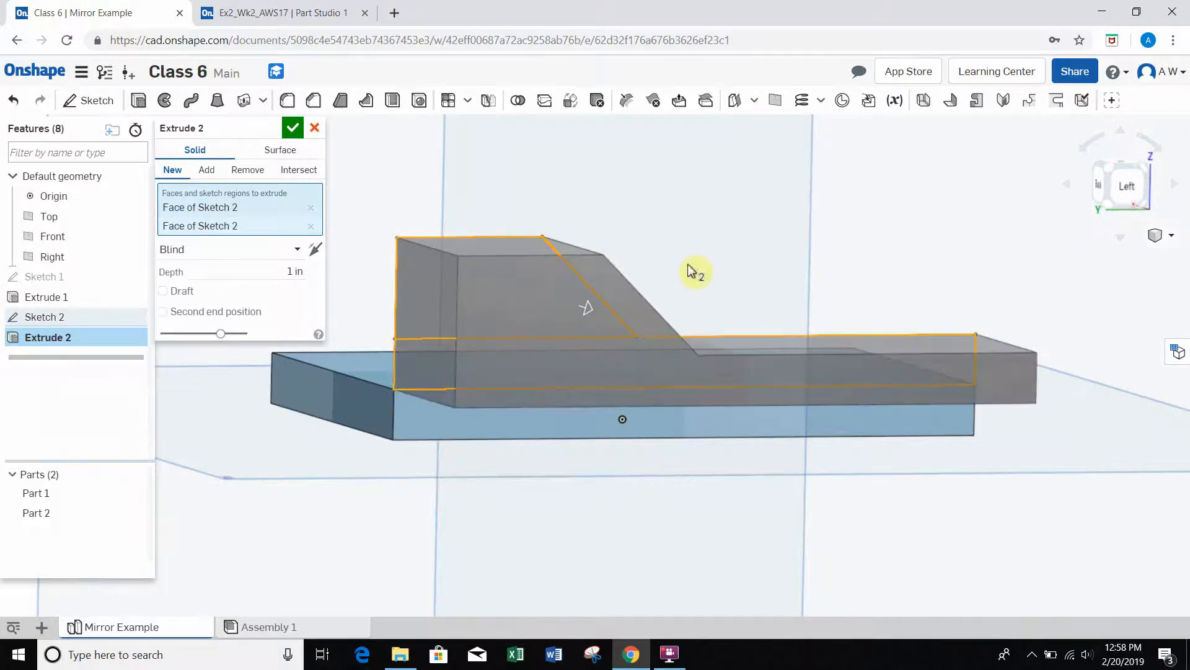
Step: Reverse the wall extrusion so it runs inward over the base plate and set its depth to 0.25 in
{"action": "right_click_drag", "start_coordinate": [690, 268], "coordinate": [575, 316]}
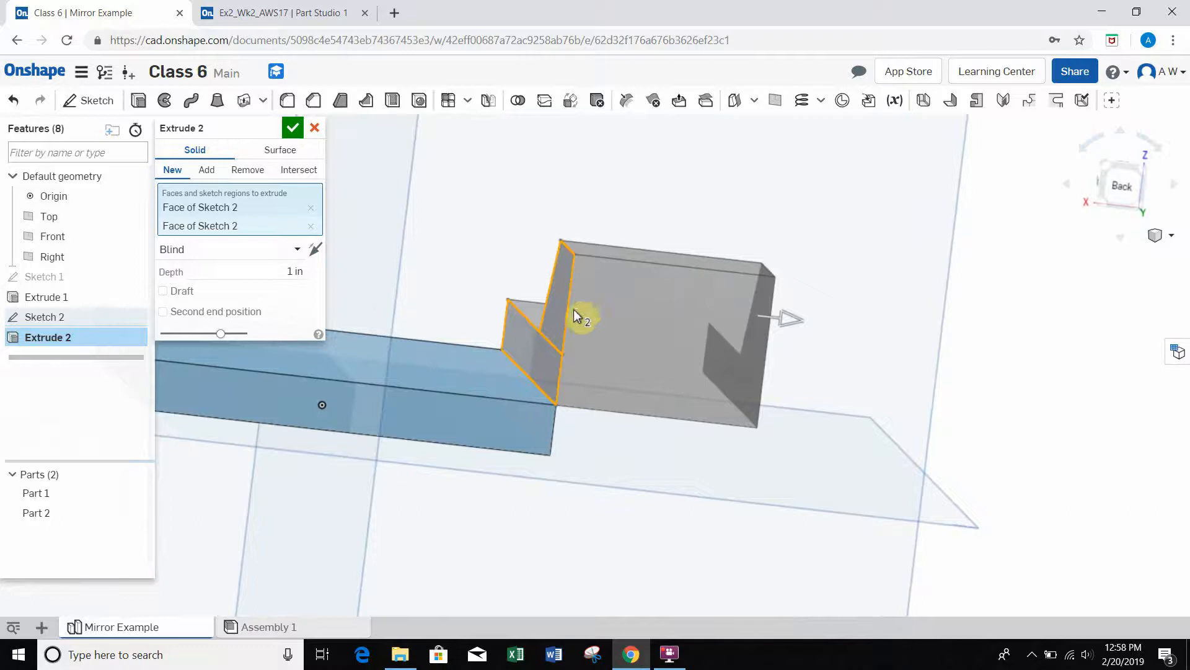
{"action": "scroll", "coordinate": [576, 317], "scroll_direction": "down", "scroll_amount": 3}
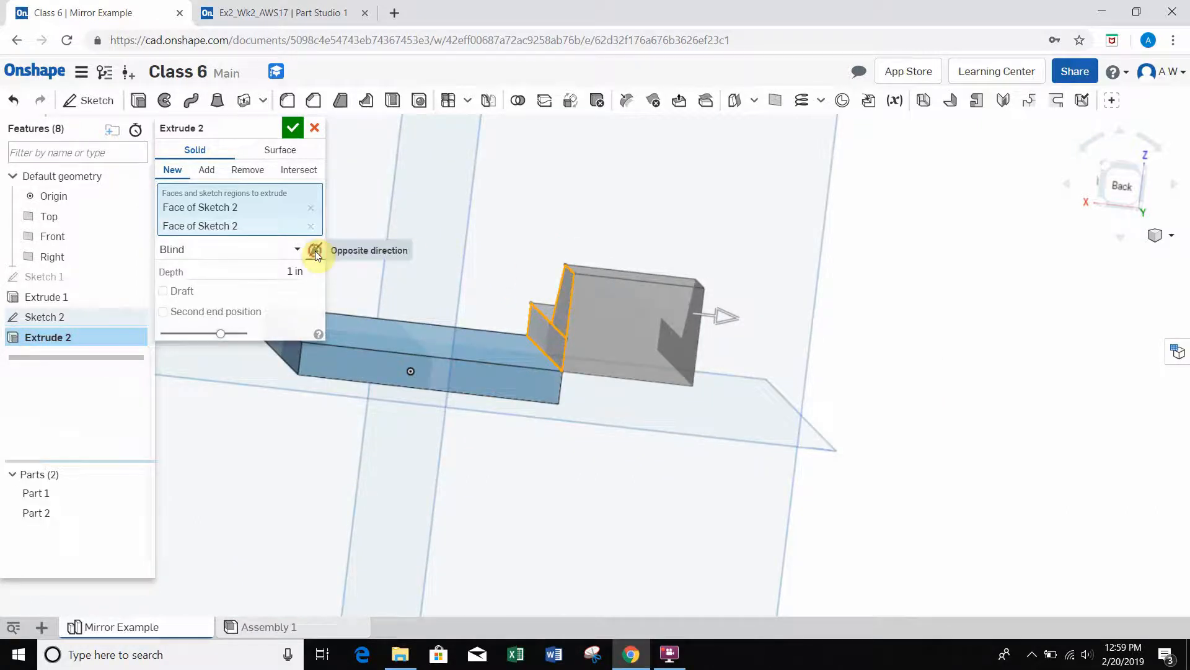
{"action": "left_click", "coordinate": [315, 251]}
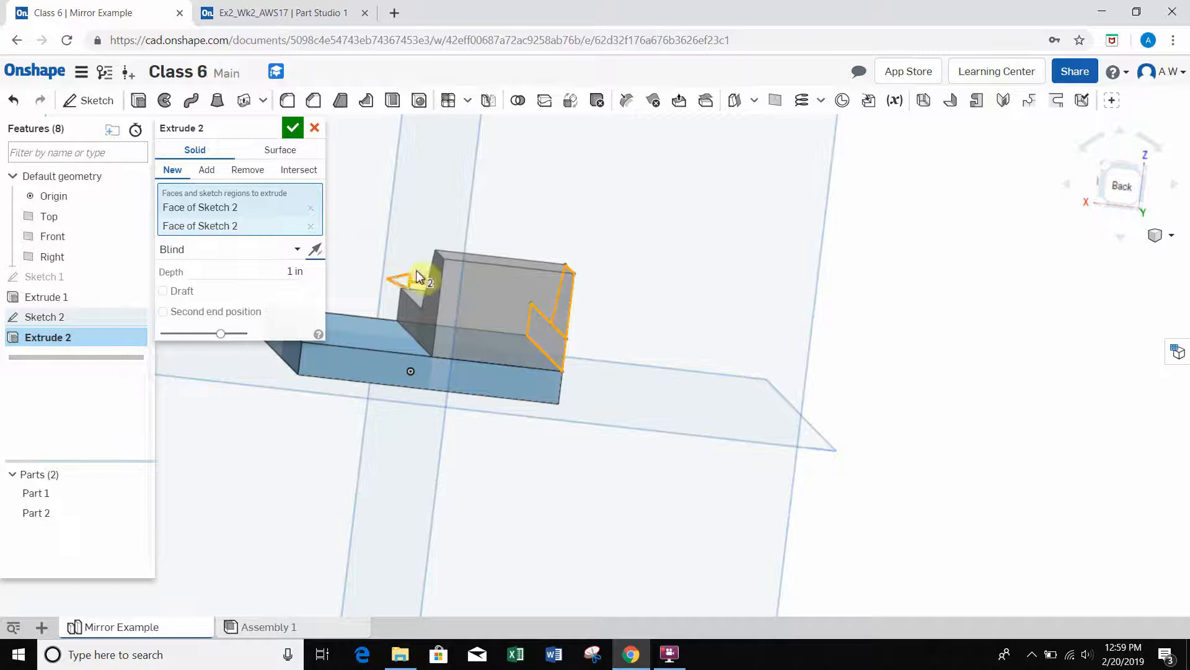
{"action": "middle_click_drag", "start_coordinate": [539, 217], "coordinate": [633, 219]}
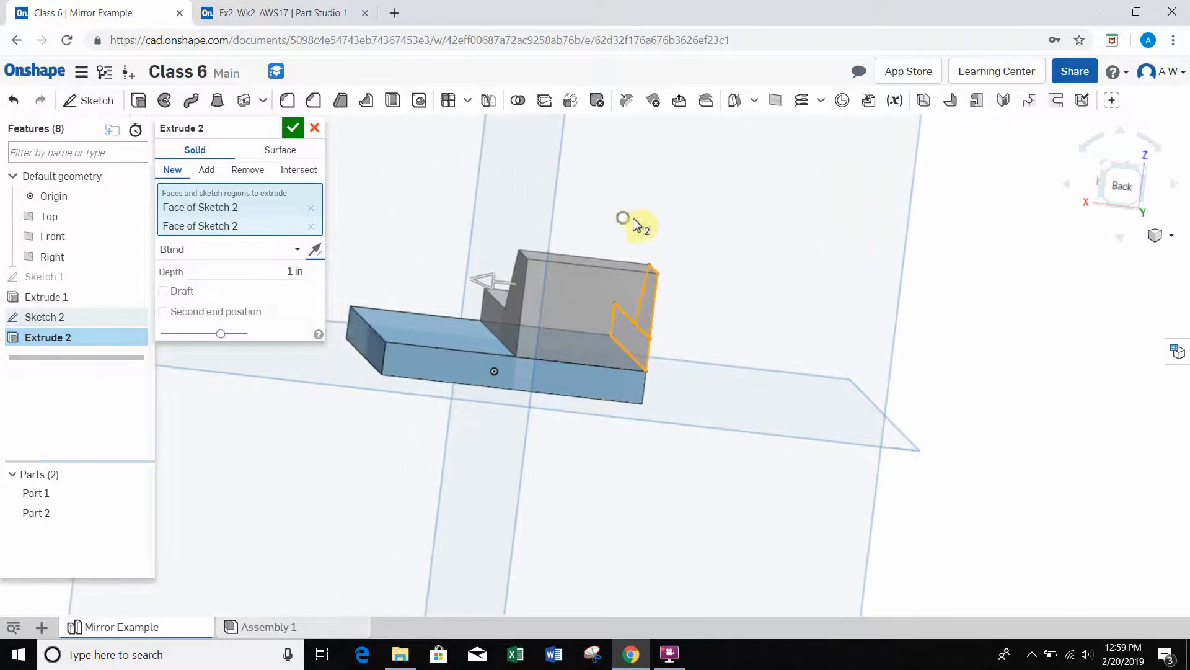
{"action": "right_click_drag", "start_coordinate": [633, 223], "coordinate": [630, 217]}
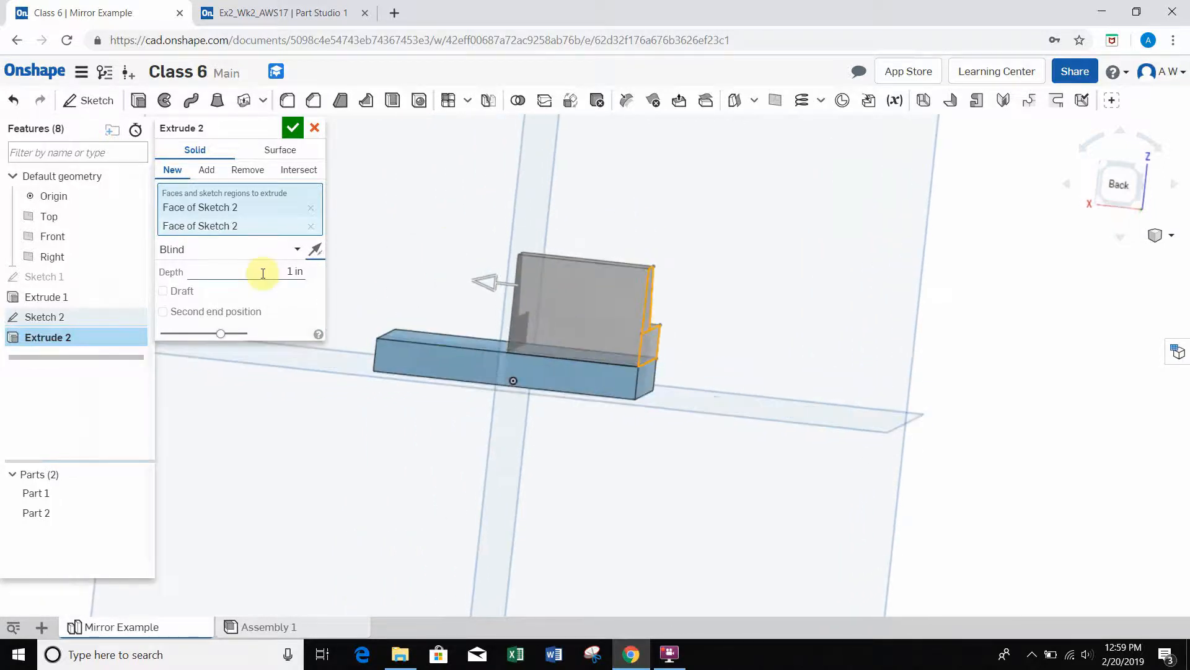
{"action": "left_click", "coordinate": [262, 273]}
{"action": "type", "text": ".25"}
{"action": "key", "text": "Return"}
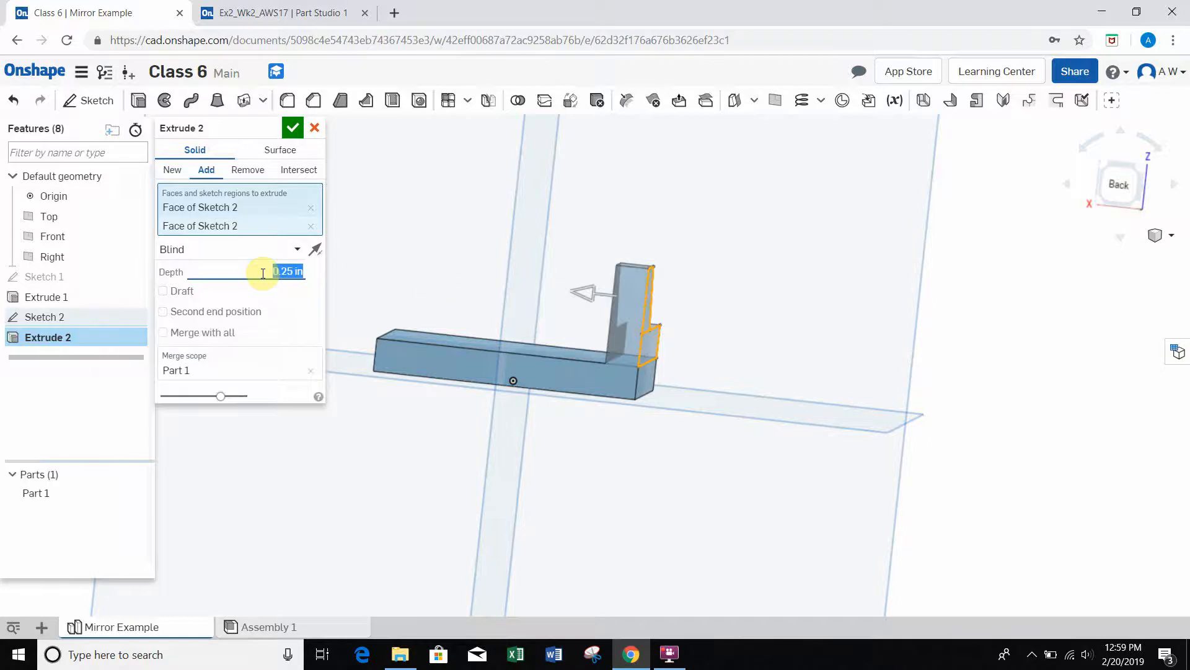
Step: Switch the wall extrusion to create a new, separate part and inspect it against the base plate
{"action": "scroll", "coordinate": [618, 328], "scroll_direction": "down", "scroll_amount": 2}
{"action": "scroll", "coordinate": [622, 319], "scroll_direction": "up", "scroll_amount": 3}
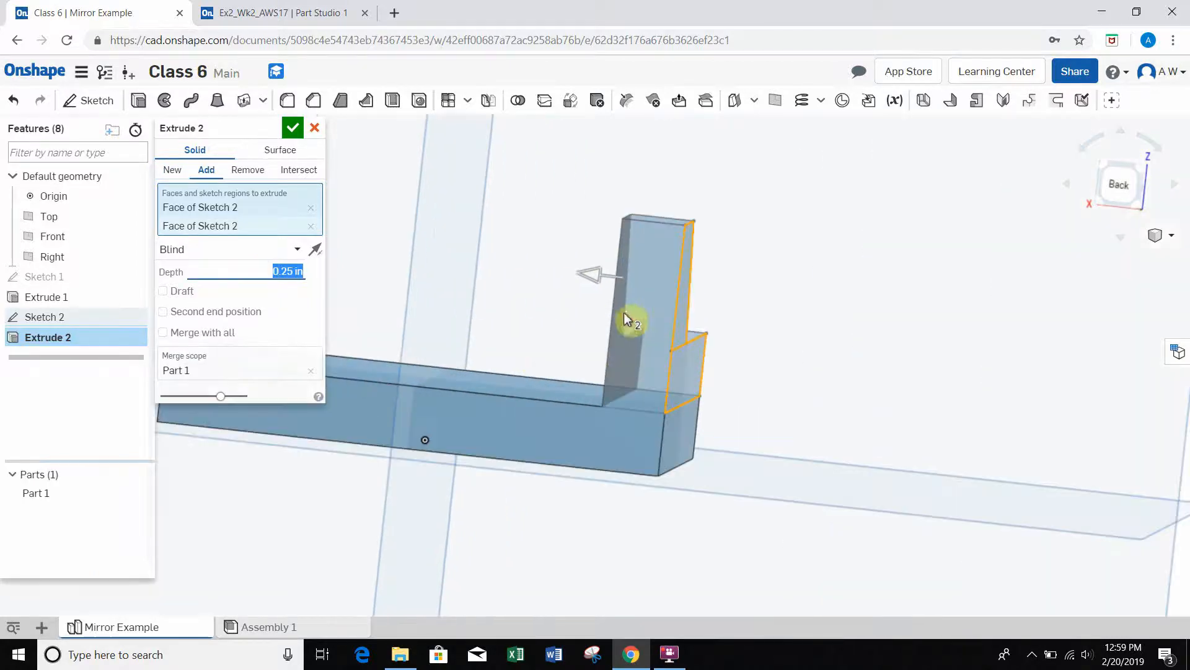
{"action": "right_click_drag", "start_coordinate": [534, 222], "coordinate": [488, 238]}
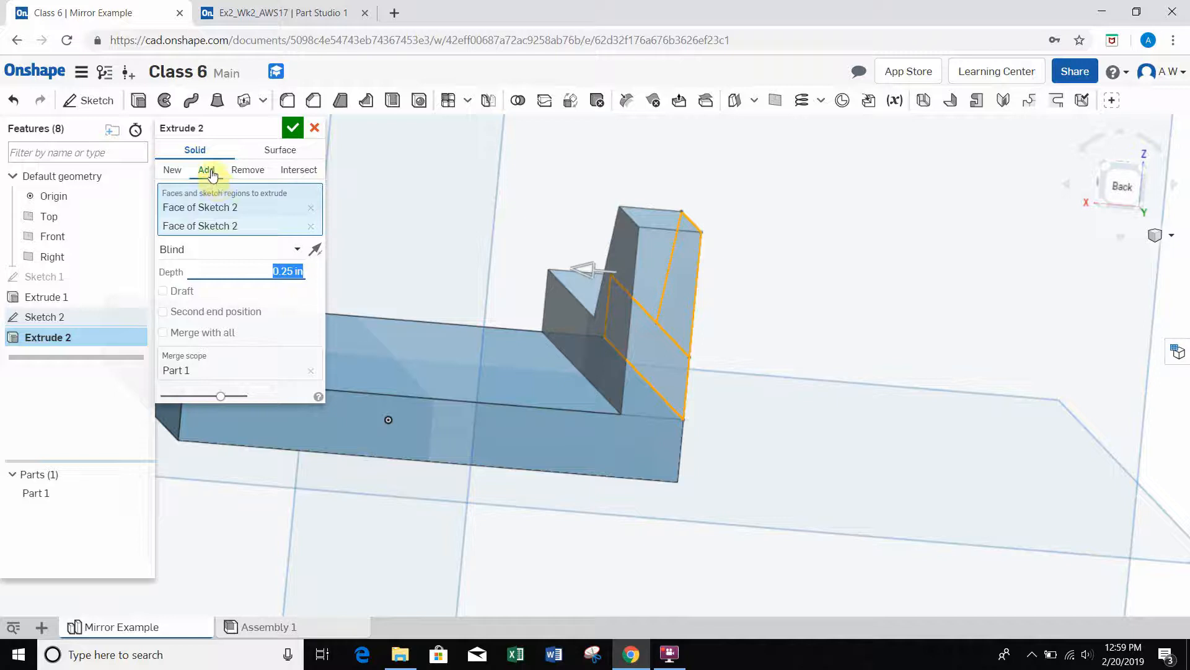
{"action": "left_click", "coordinate": [172, 172]}
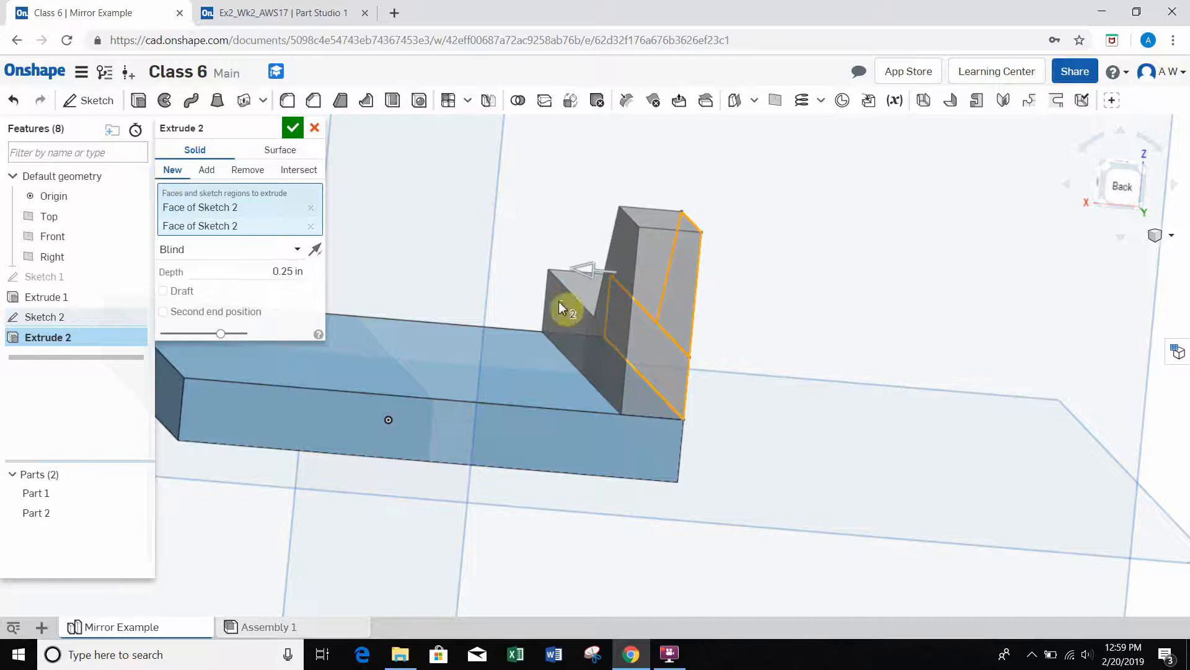
{"action": "mouse_move", "coordinate": [770, 300]}
{"action": "right_mouse_down"}
{"action": "mouse_move", "coordinate": [764, 274]}
{"action": "mouse_move", "coordinate": [750, 275]}
{"action": "mouse_move", "coordinate": [759, 304]}
{"action": "right_mouse_up"}
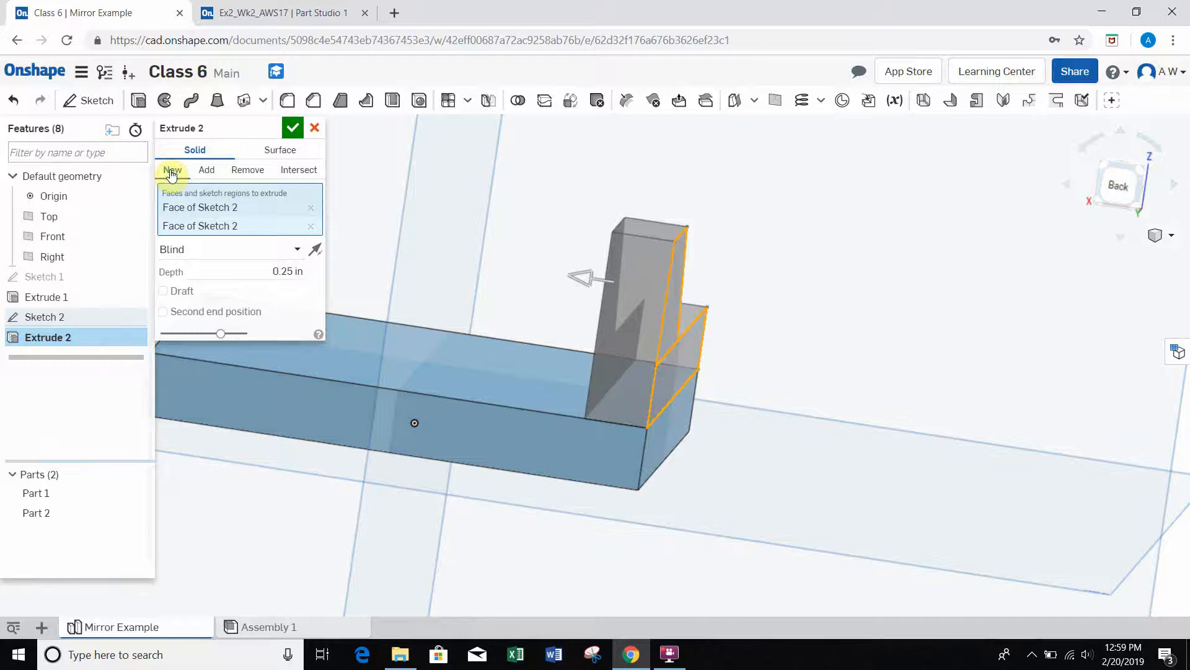
{"action": "right_click_drag", "start_coordinate": [485, 272], "coordinate": [515, 284]}
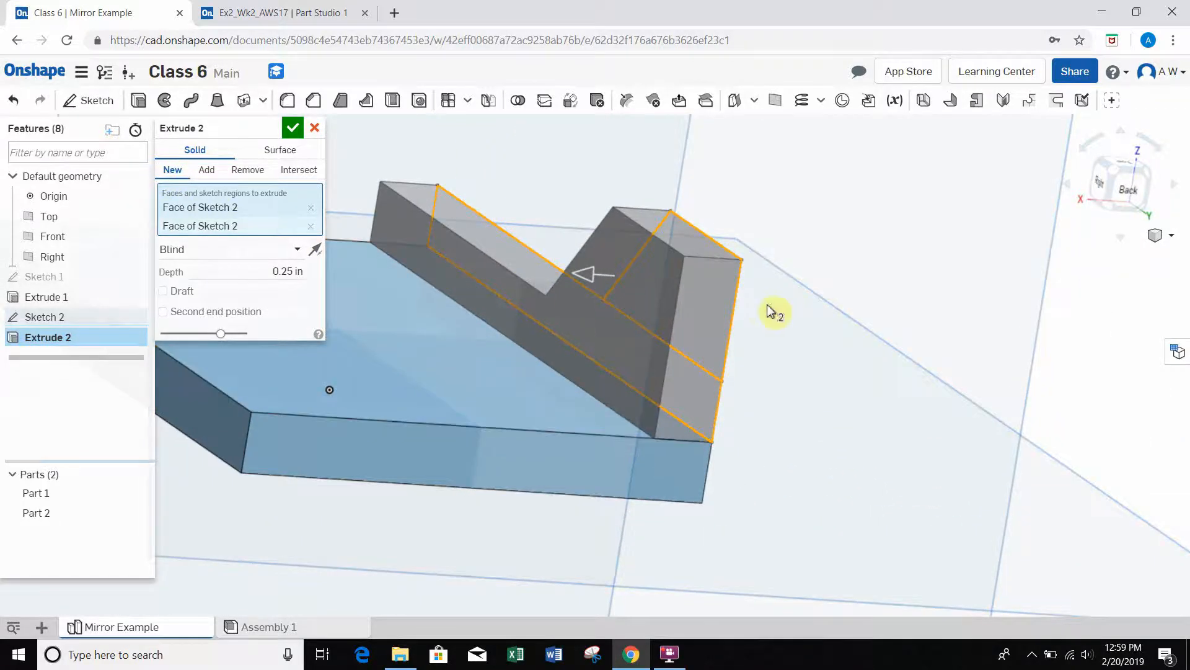
{"action": "right_click_drag", "start_coordinate": [771, 312], "coordinate": [774, 304]}
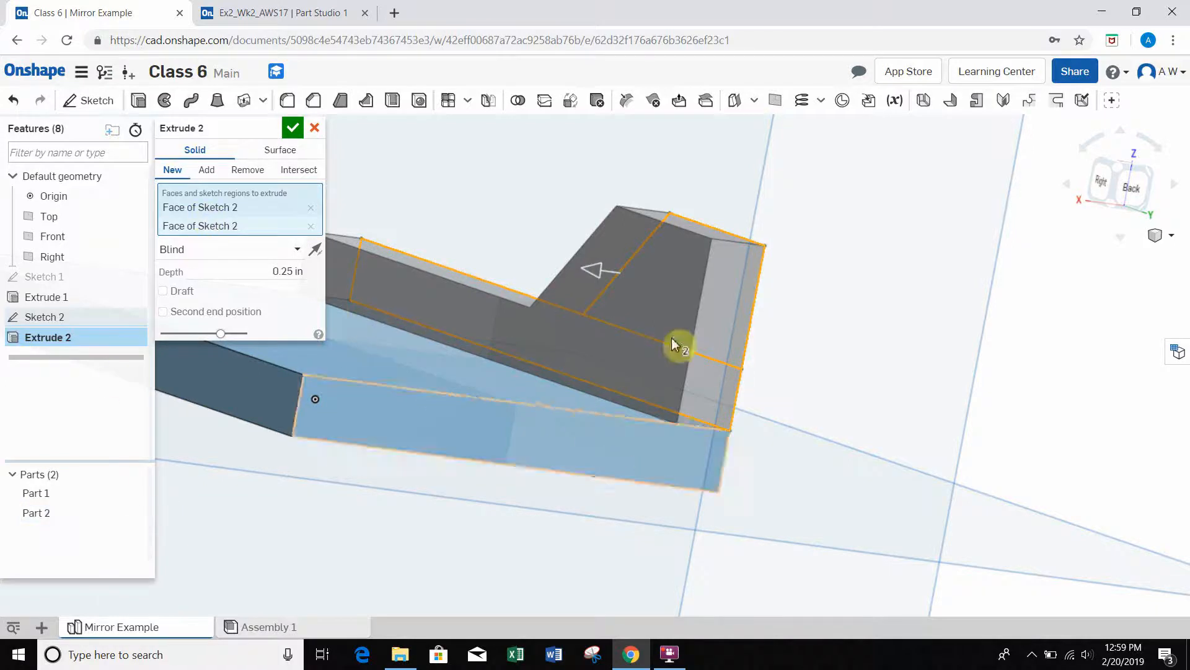
Step: Set the wall extrusion to add to existing material with Merge with all enabled, and inspect the joined wall
{"action": "left_click", "coordinate": [208, 171]}
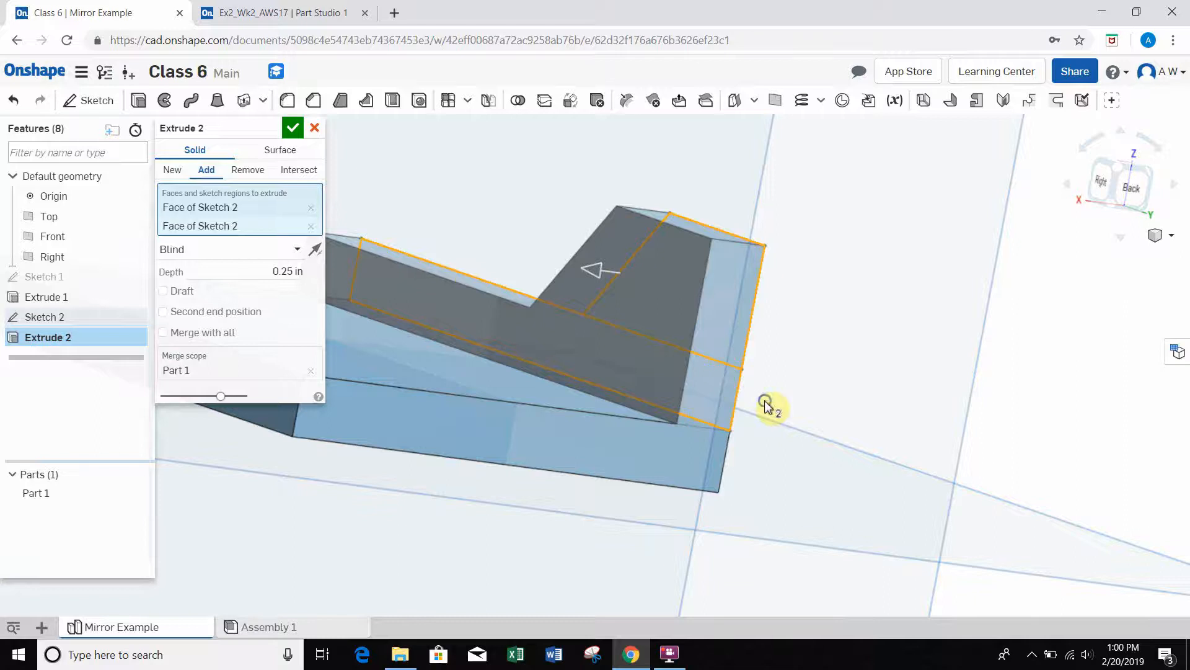
{"action": "right_click_drag", "start_coordinate": [767, 406], "coordinate": [665, 418]}
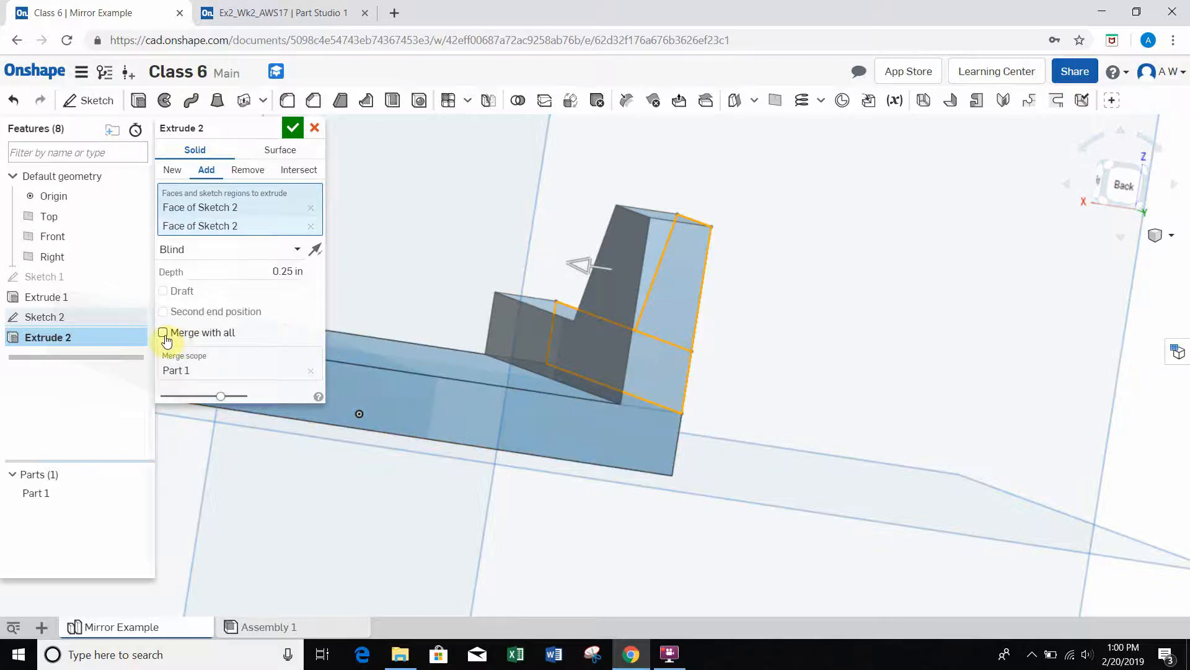
{"action": "left_click", "coordinate": [163, 333]}
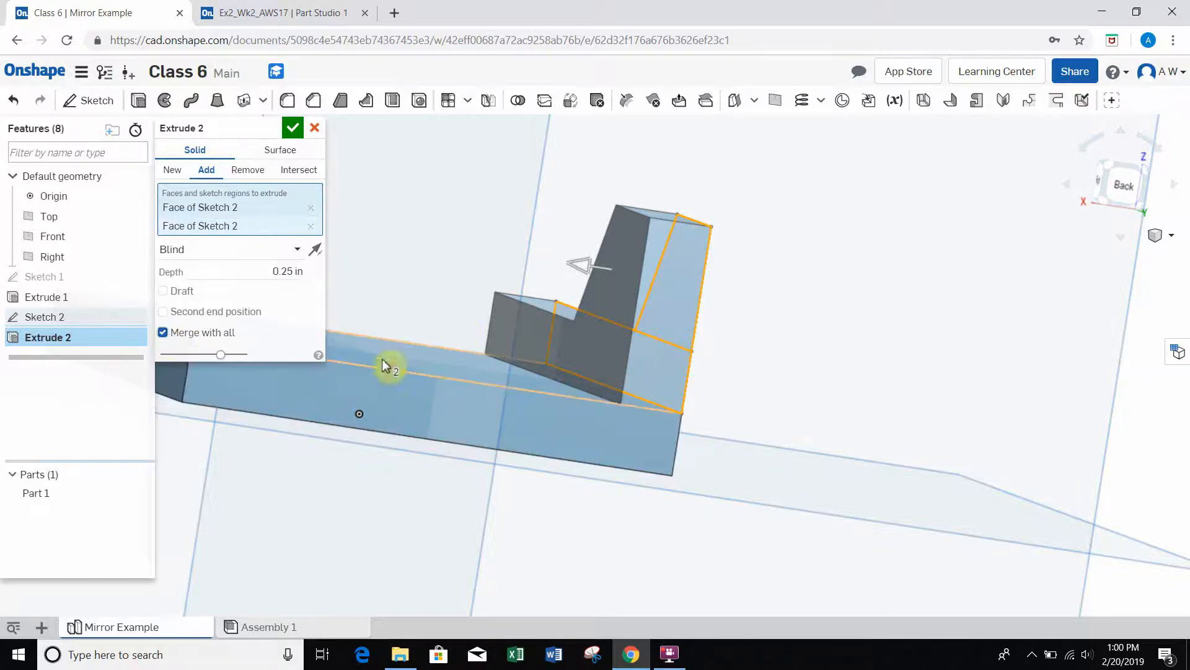
{"action": "mouse_move", "coordinate": [460, 266]}
{"action": "right_mouse_down"}
{"action": "mouse_move", "coordinate": [451, 280]}
{"action": "mouse_move", "coordinate": [444, 259]}
{"action": "right_mouse_up"}
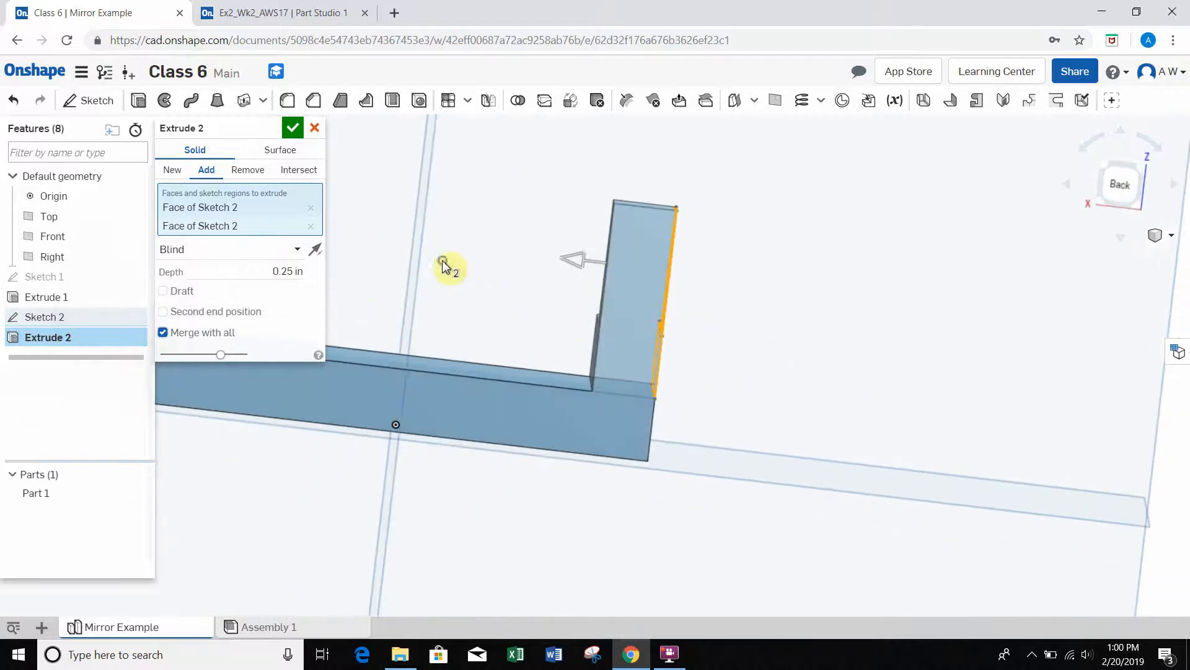
{"action": "right_click_drag", "start_coordinate": [558, 226], "coordinate": [637, 265]}
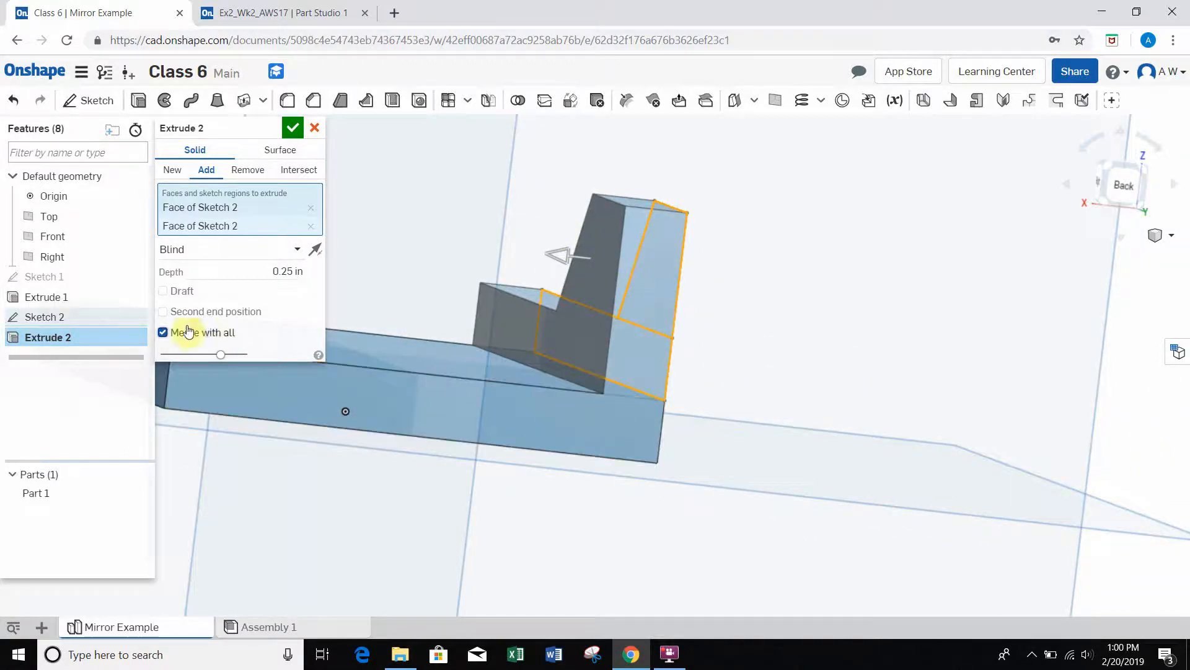
Step: Inspect the merged wall preview and accept the 0.25 in wall extrusion onto the base plate
{"action": "right_click_drag", "start_coordinate": [746, 332], "coordinate": [688, 333]}
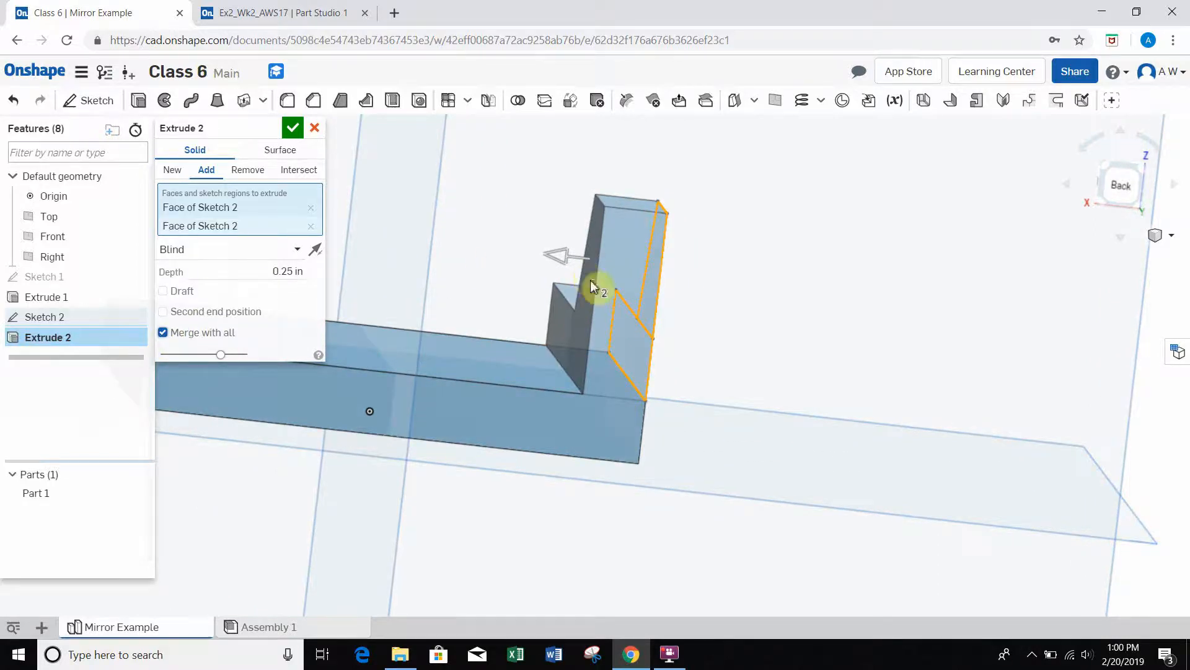
{"action": "right_click_drag", "start_coordinate": [678, 341], "coordinate": [512, 311]}
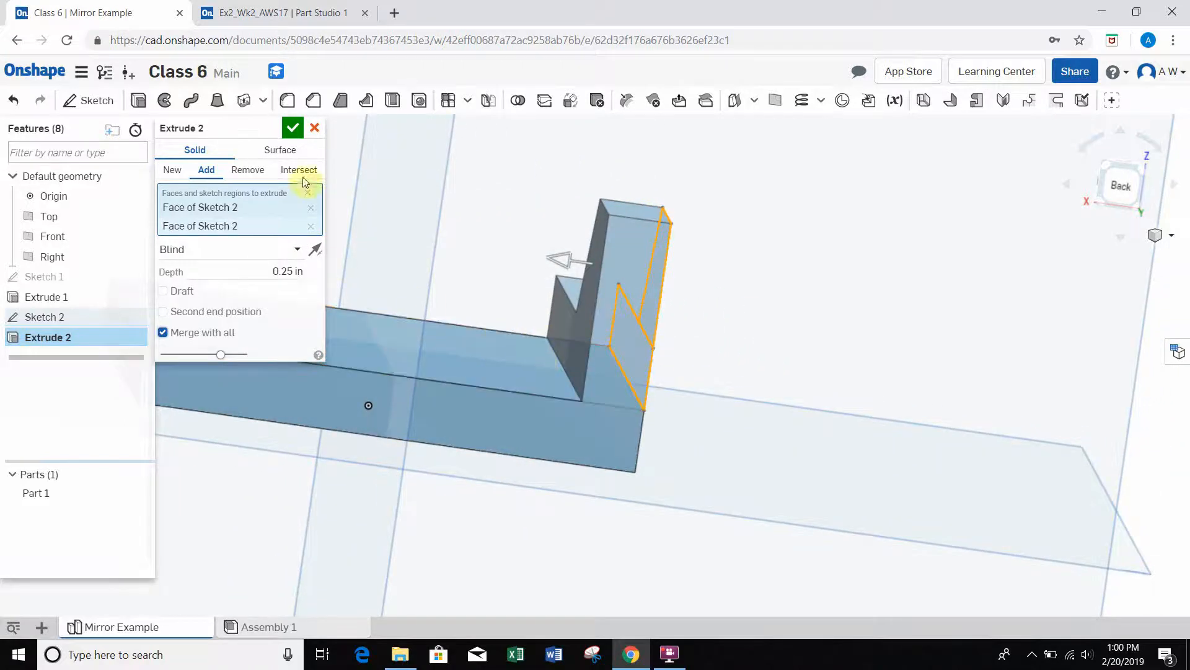
{"action": "left_click", "coordinate": [292, 131]}
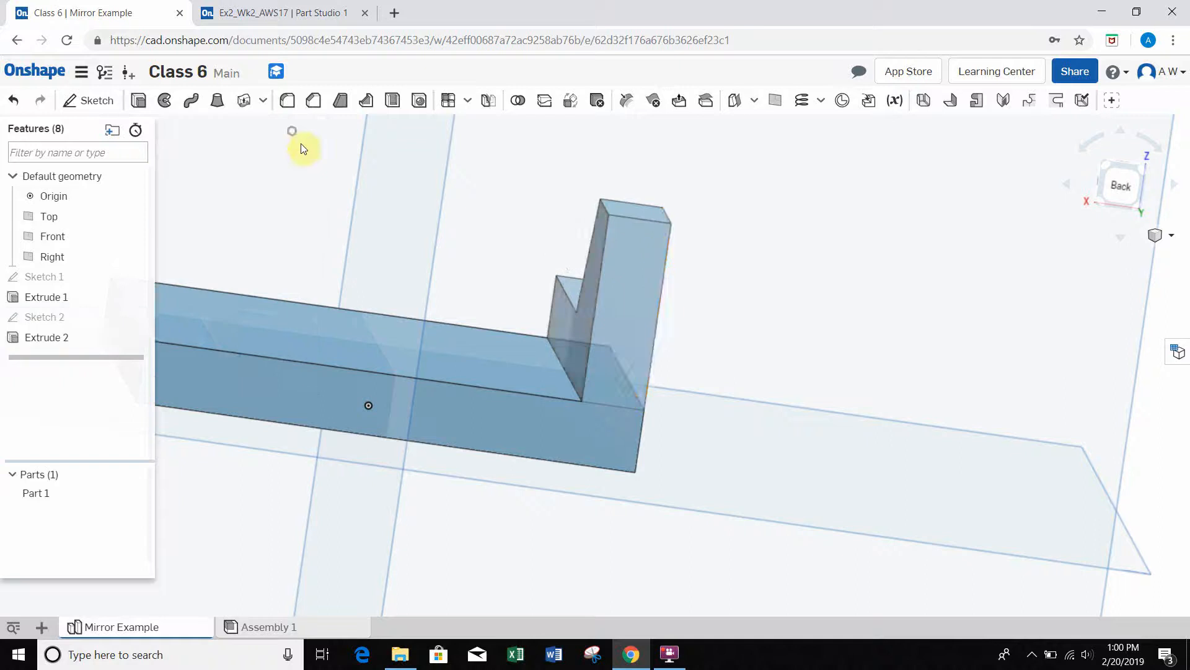
{"action": "scroll", "coordinate": [482, 298], "scroll_direction": "down", "scroll_amount": 3}
{"action": "right_click_drag", "start_coordinate": [482, 298], "coordinate": [314, 275]}
Step: Compare the reference part Ex2_Wk2_AWS17 with the single-walled part in Class 6 from several angles
{"action": "left_click", "coordinate": [276, 12]}
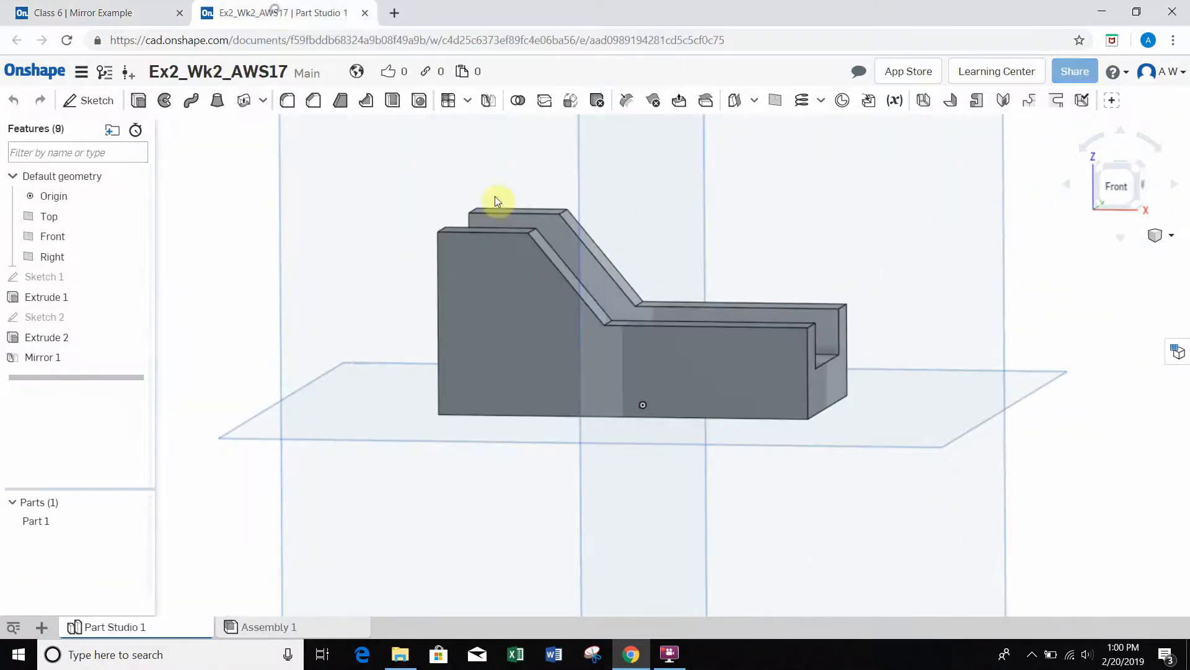
{"action": "right_click_drag", "start_coordinate": [736, 265], "coordinate": [769, 247]}
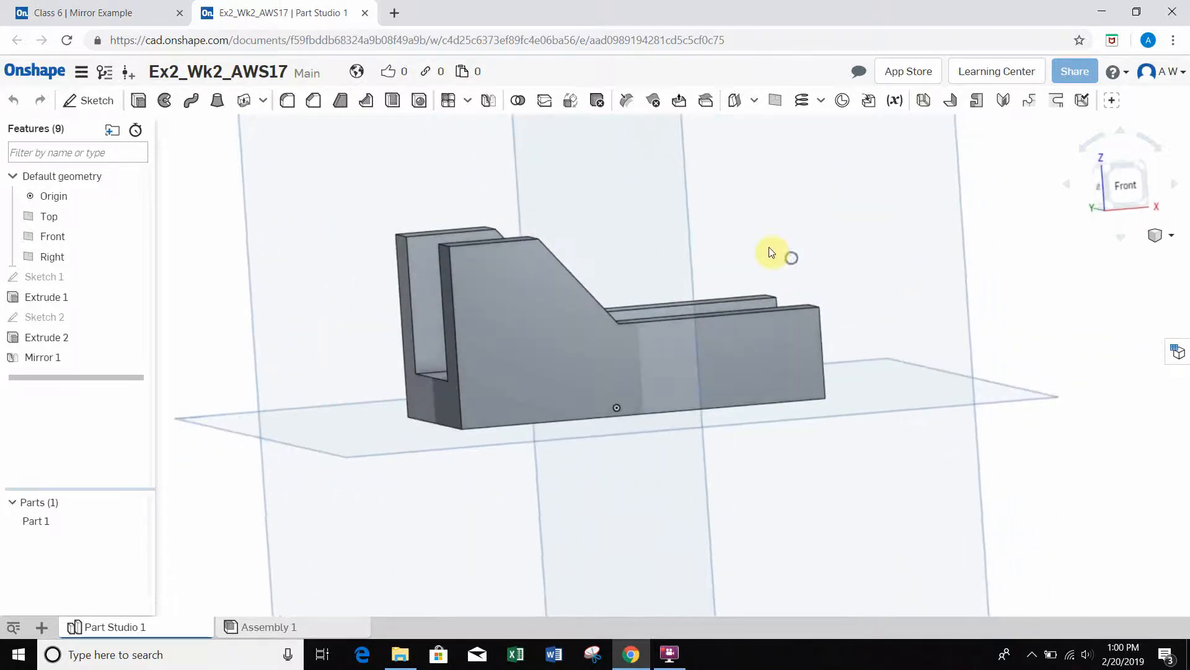
{"action": "left_click", "coordinate": [124, 16]}
{"action": "right_click_drag", "start_coordinate": [531, 265], "coordinate": [441, 310]}
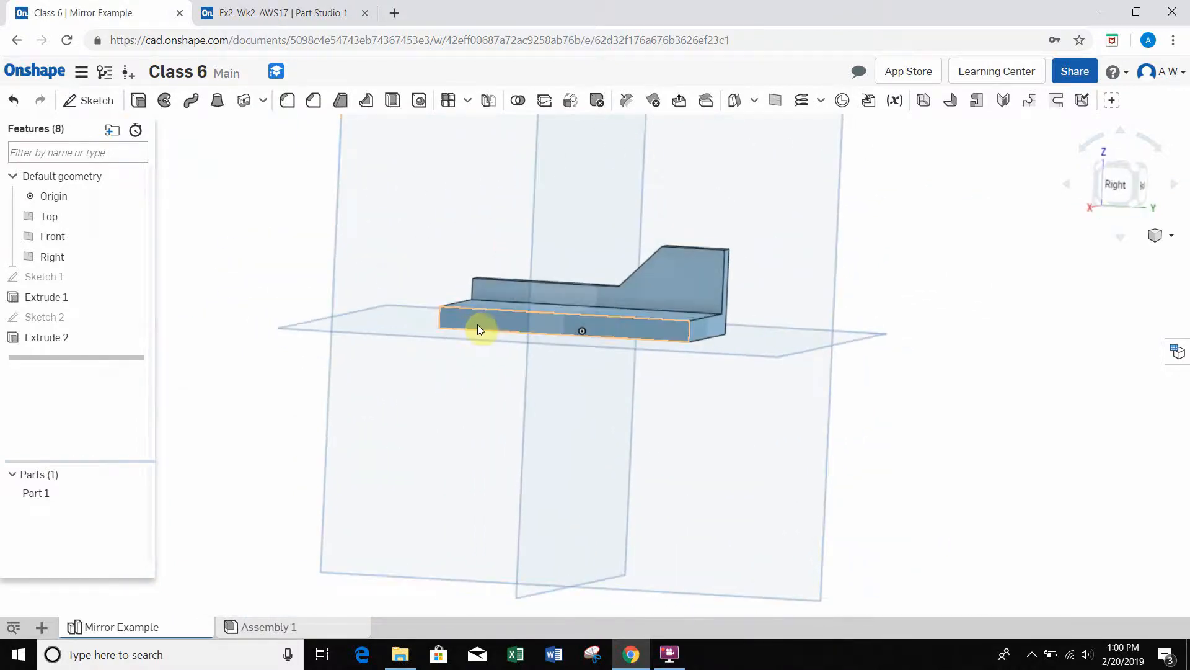
{"action": "right_click_drag", "start_coordinate": [403, 267], "coordinate": [419, 275]}
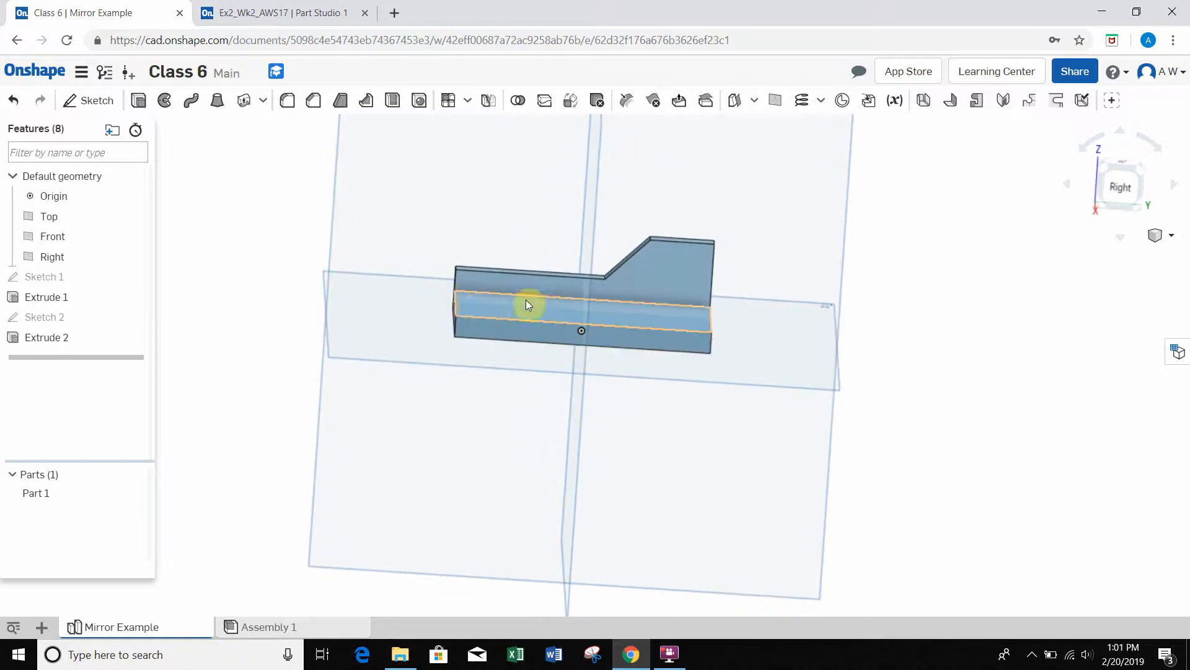
{"action": "right_click_drag", "start_coordinate": [457, 212], "coordinate": [637, 297]}
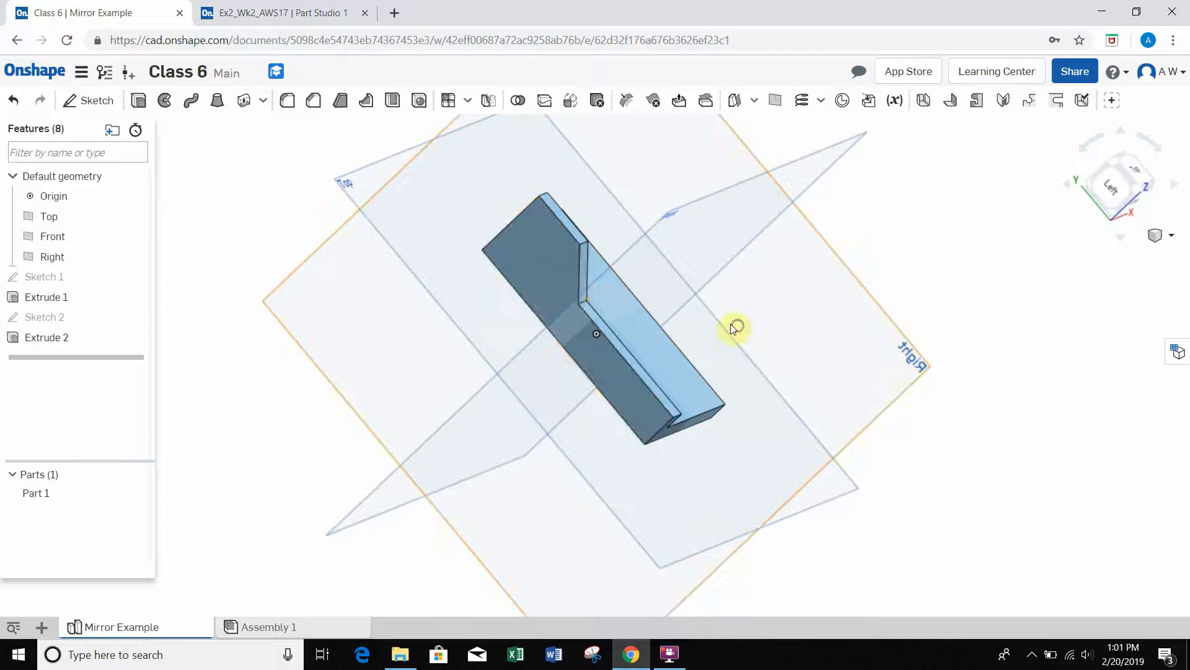
{"action": "right_click_drag", "start_coordinate": [736, 327], "coordinate": [684, 310]}
{"action": "right_click_drag", "start_coordinate": [787, 326], "coordinate": [678, 300]}
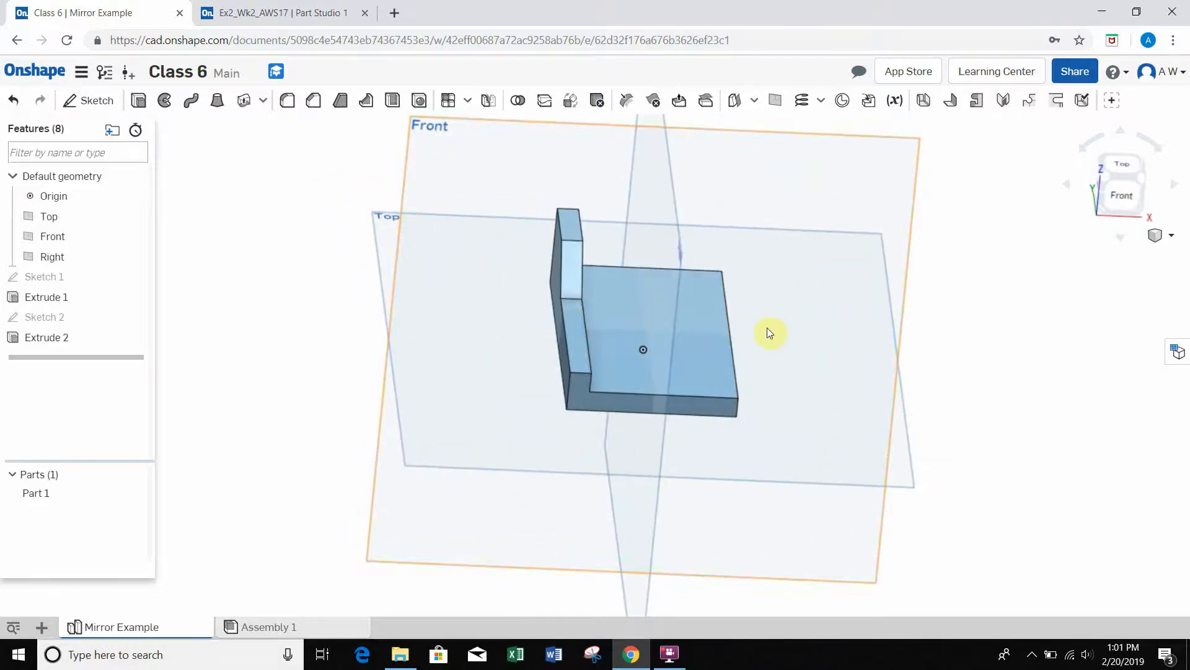
Step: Start a Mirror, trying the whole of Part 1 as the entity to mirror and clearing that selection
{"action": "left_click", "coordinate": [489, 101]}
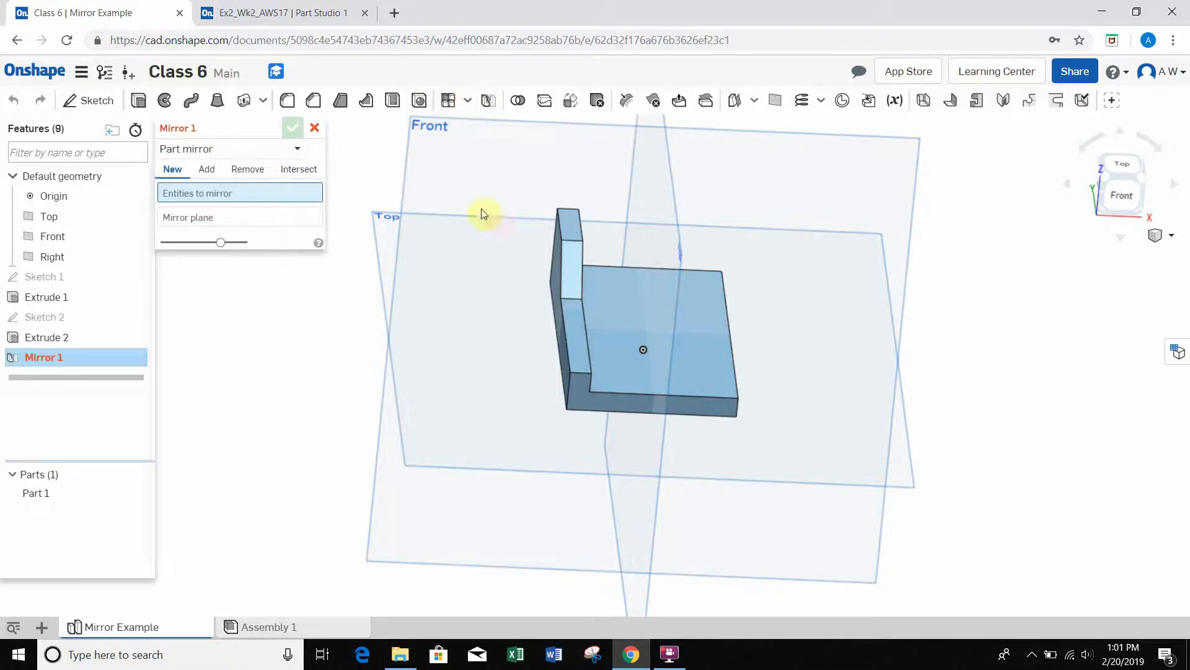
{"action": "right_click_drag", "start_coordinate": [740, 266], "coordinate": [725, 252]}
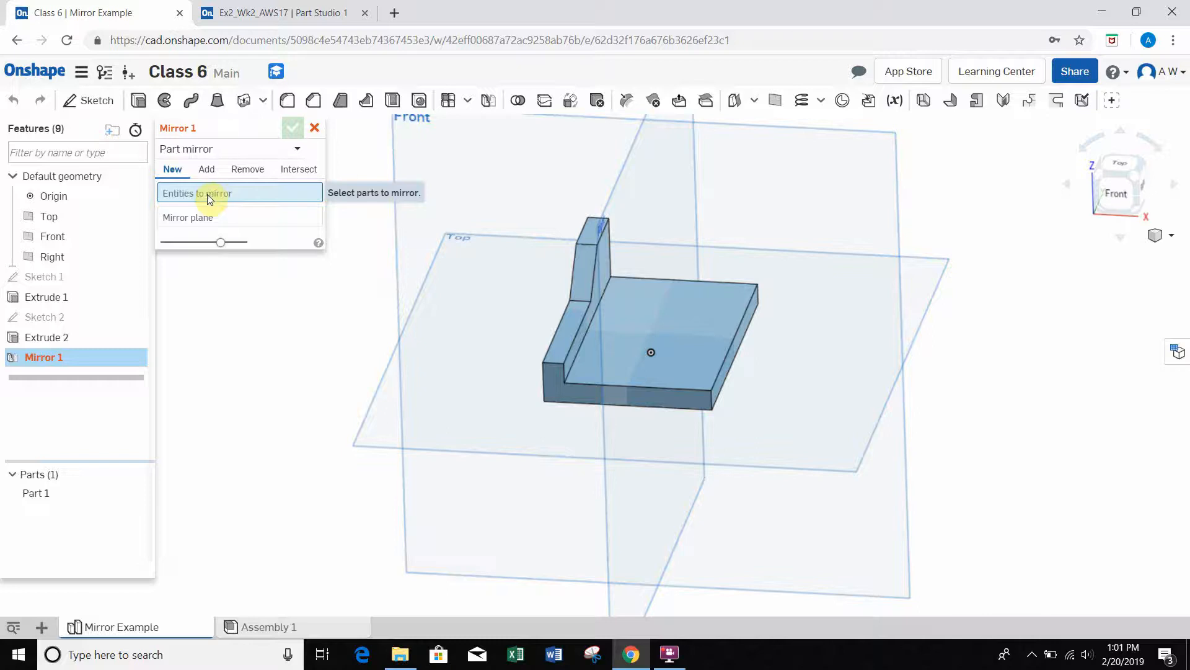
{"action": "left_click", "coordinate": [210, 217]}
{"action": "right_click_drag", "start_coordinate": [468, 273], "coordinate": [514, 270]}
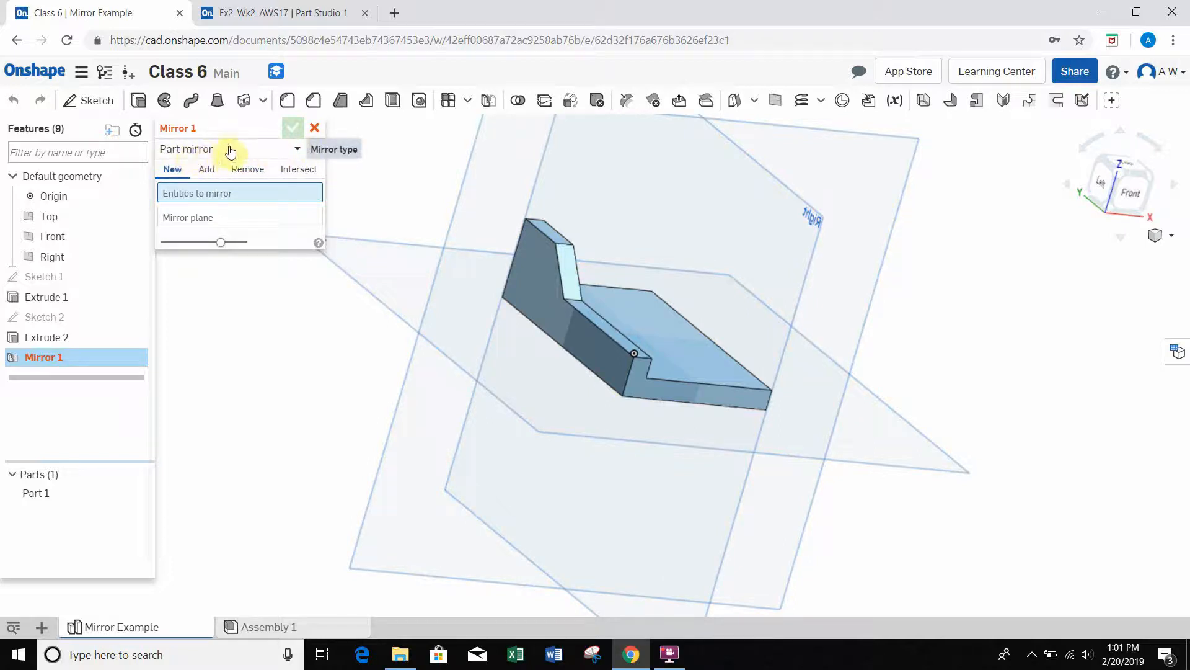
{"action": "left_click", "coordinate": [538, 271]}
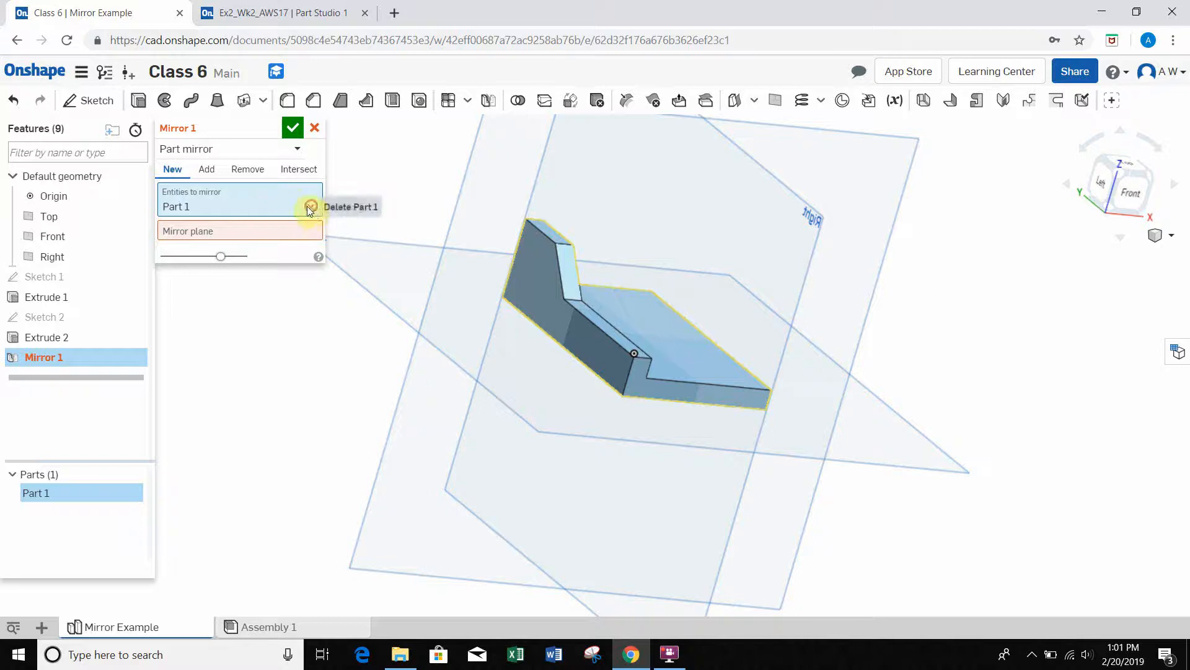
{"action": "left_click", "coordinate": [312, 208]}
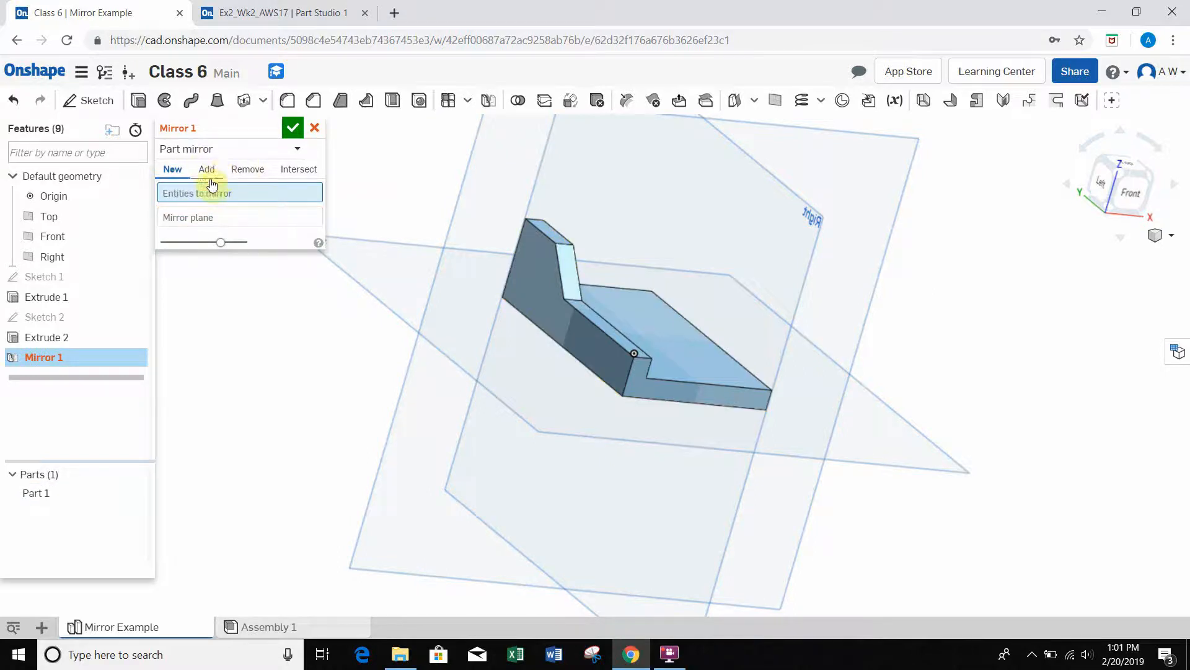
Step: Change the mirror type to Feature mirror and pick the side wall on the model as the feature to mirror
{"action": "left_click", "coordinate": [251, 149]}
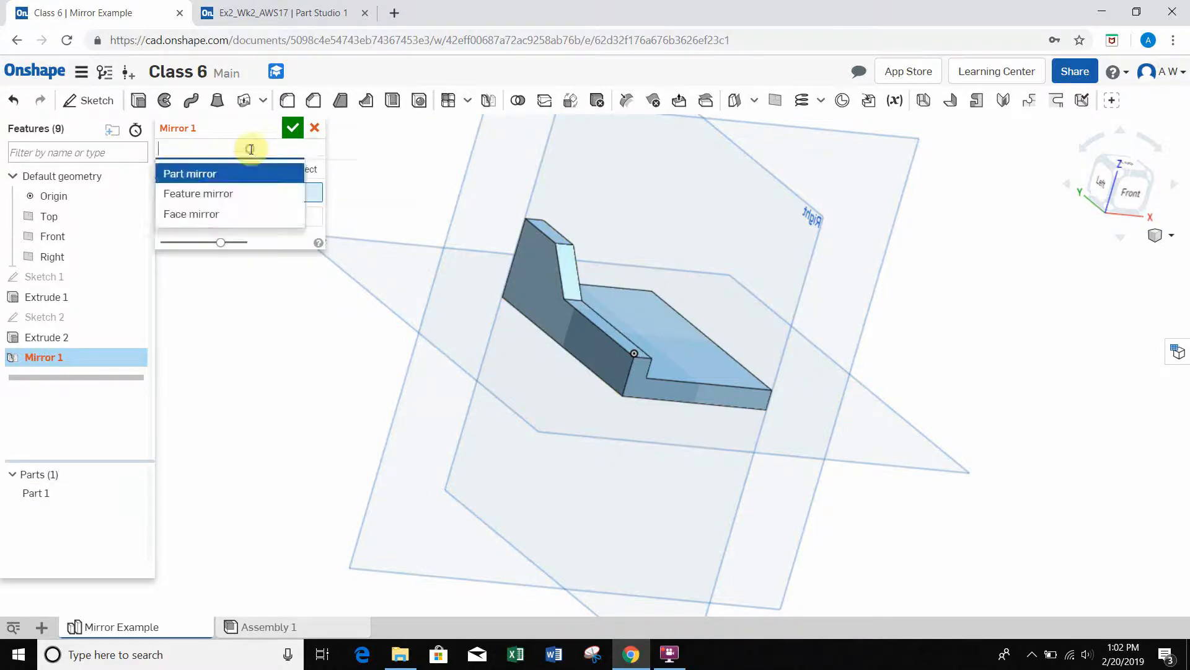
{"action": "left_click", "coordinate": [223, 203]}
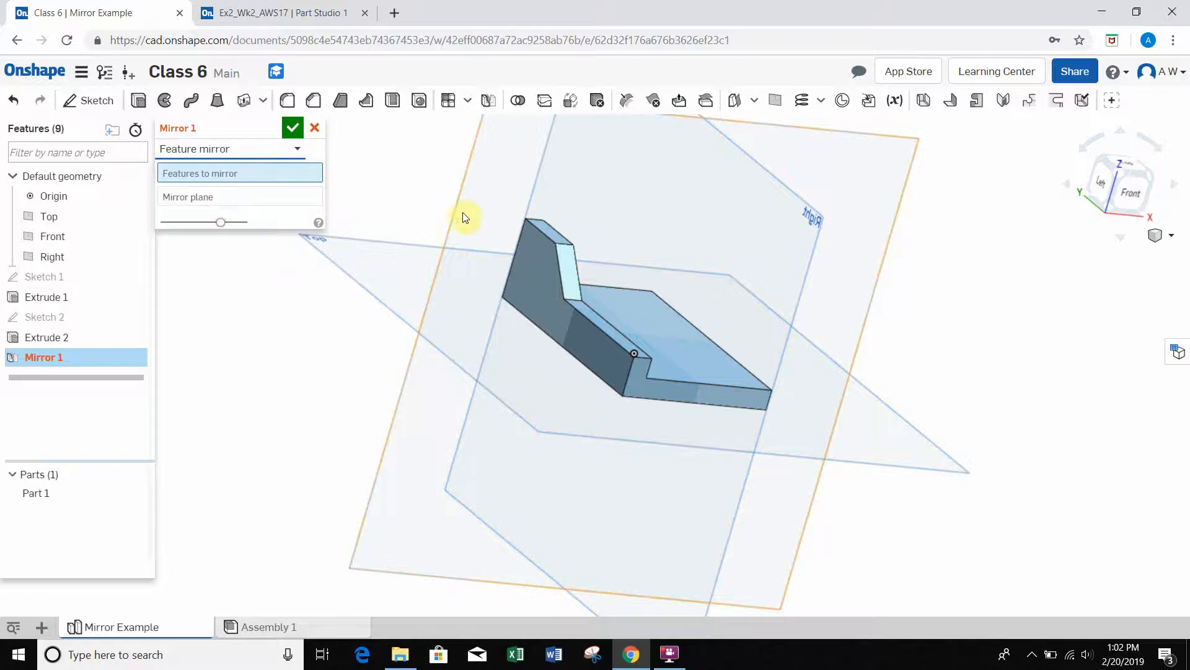
{"action": "right_click_drag", "start_coordinate": [465, 218], "coordinate": [433, 207]}
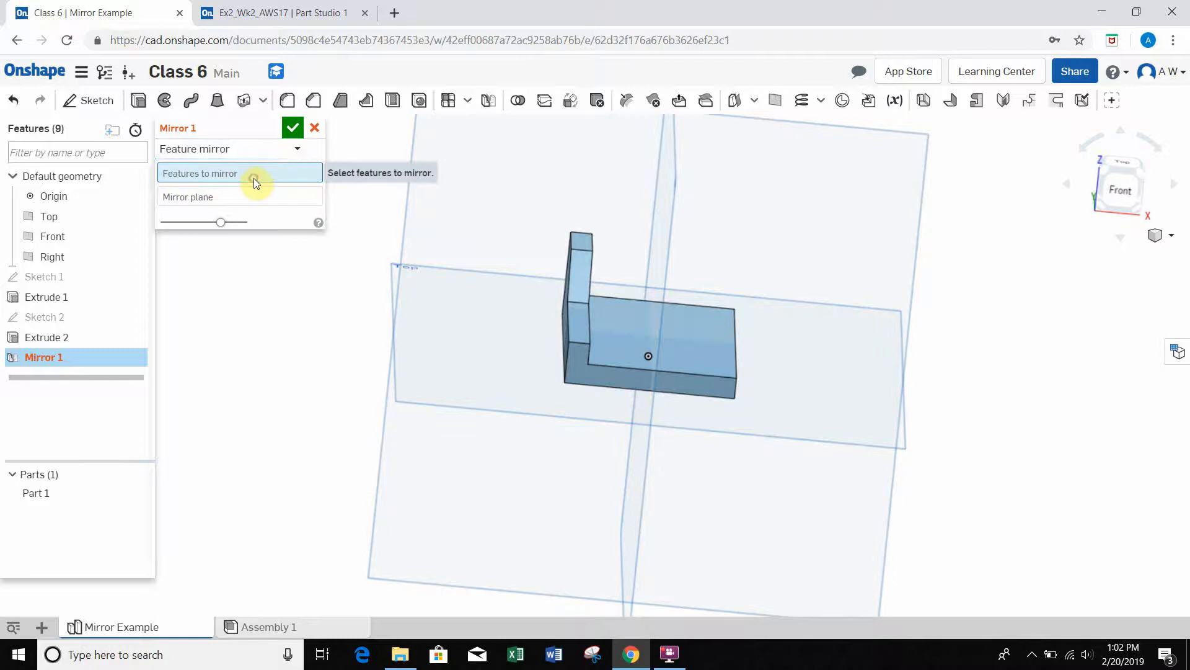
{"action": "right_click_drag", "start_coordinate": [640, 240], "coordinate": [637, 279]}
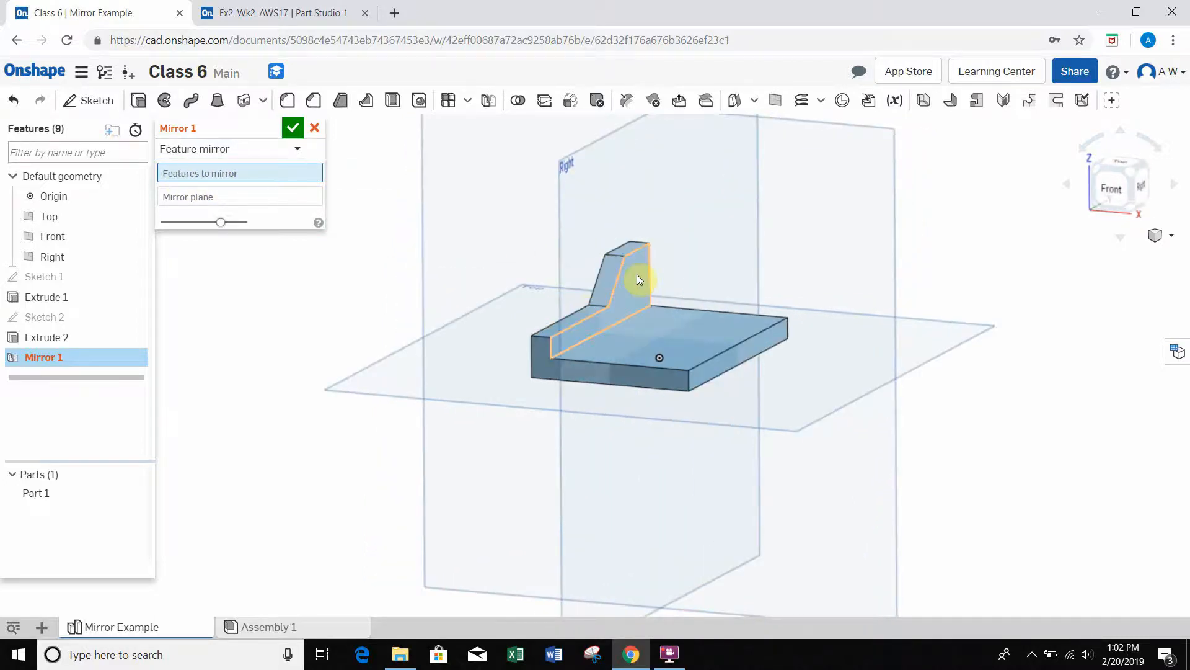
{"action": "left_click", "coordinate": [638, 274]}
{"action": "right_click_drag", "start_coordinate": [639, 289], "coordinate": [617, 281]}
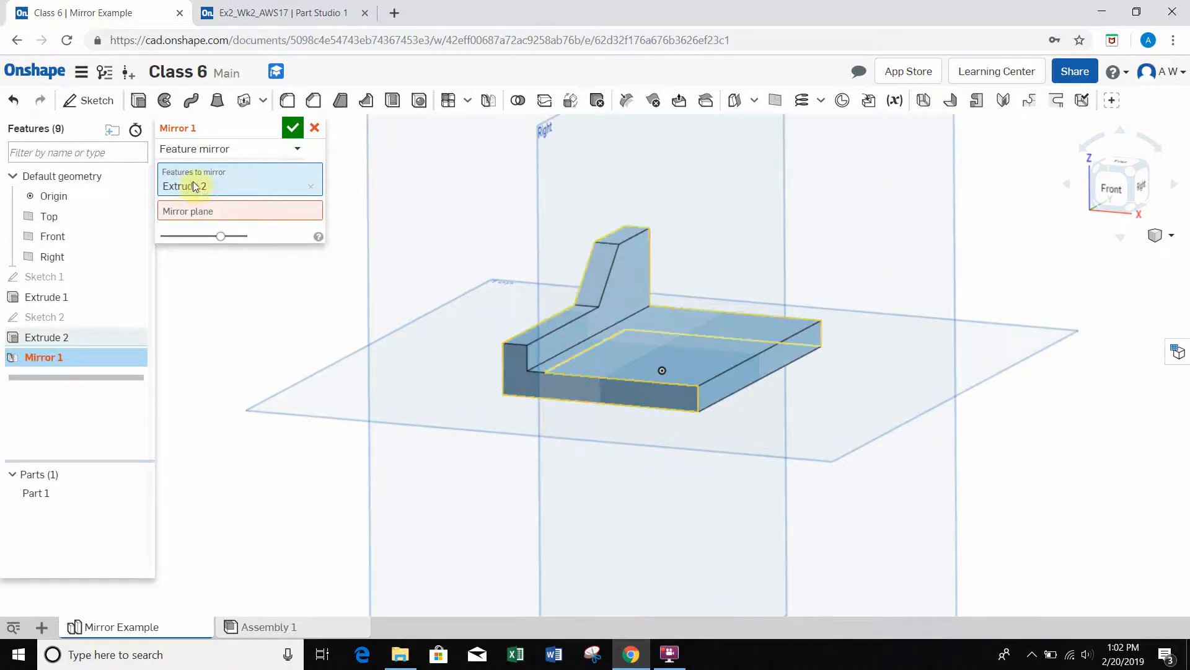
{"action": "scroll", "coordinate": [682, 227], "scroll_direction": "down", "scroll_amount": 3}
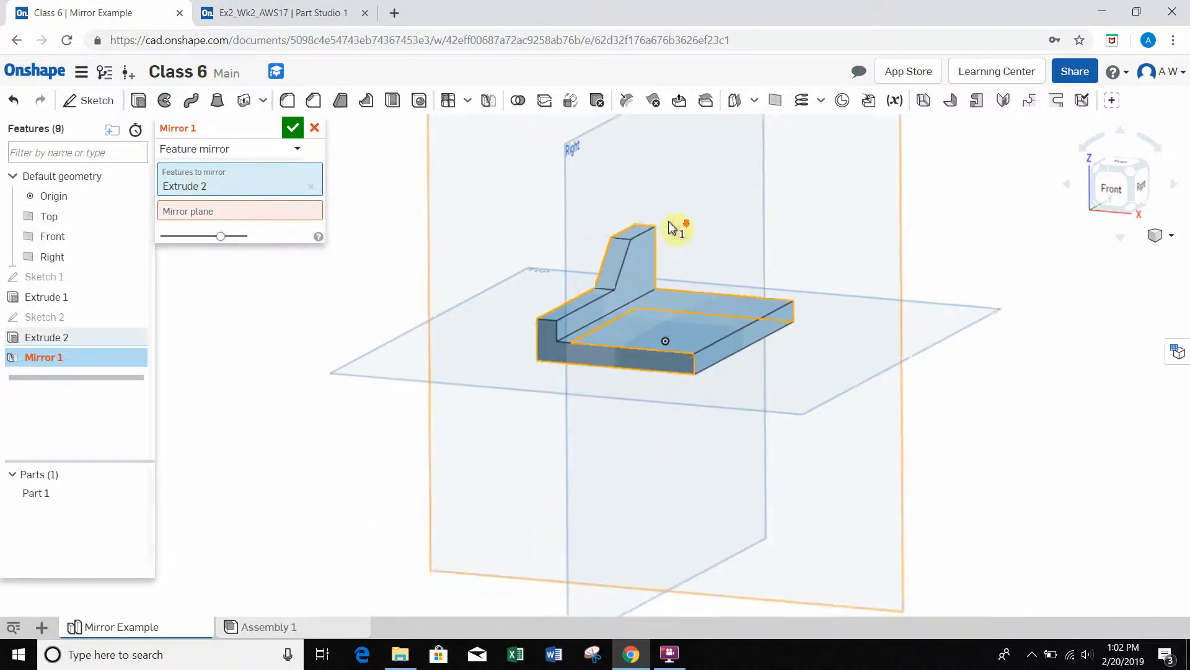
Step: Remove the picked wall from the features to mirror and reselect it as Extrude 2 from the feature tree
{"action": "left_click", "coordinate": [310, 188]}
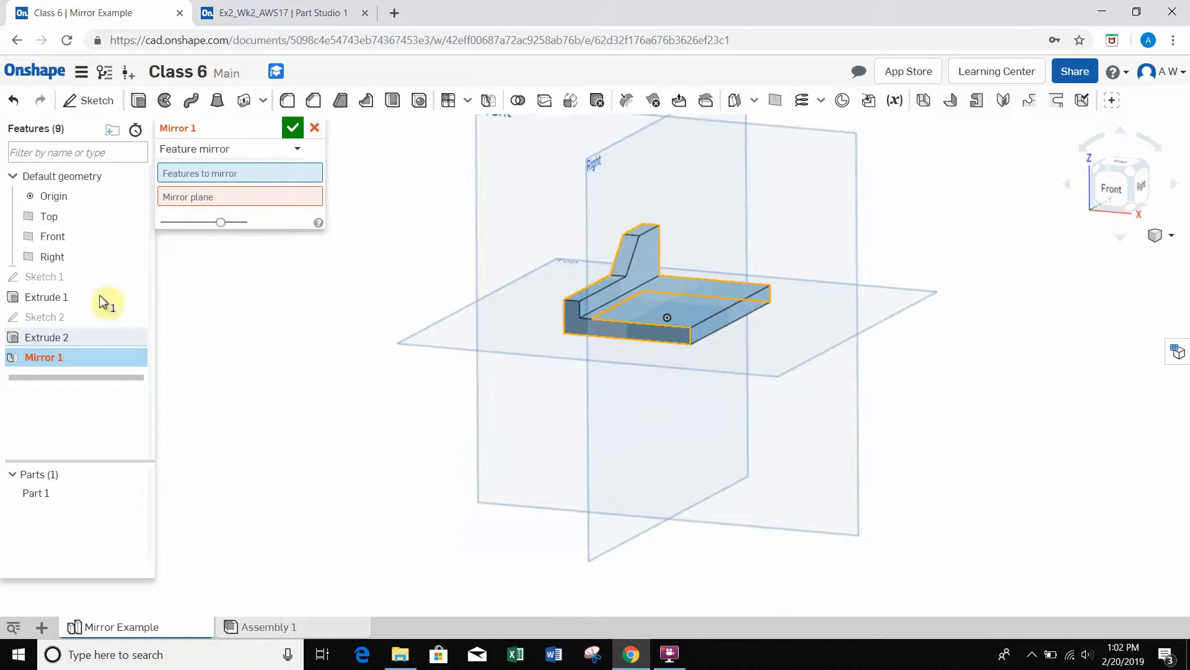
{"action": "left_click", "coordinate": [44, 340]}
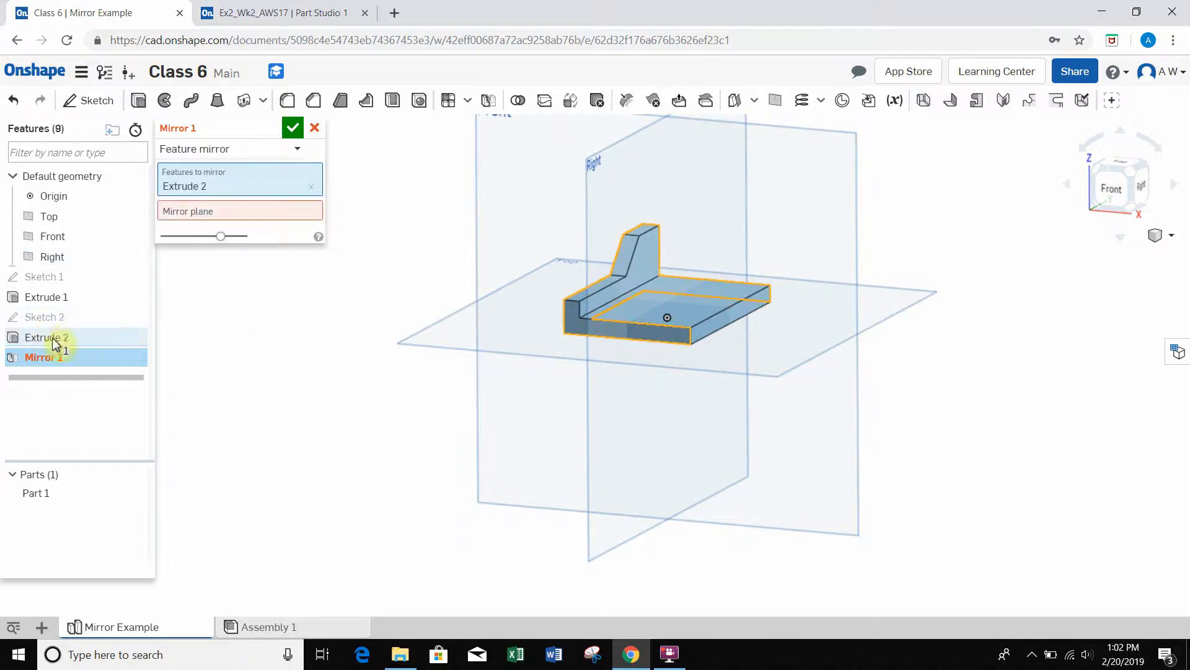
{"action": "right_click_drag", "start_coordinate": [403, 215], "coordinate": [432, 220]}
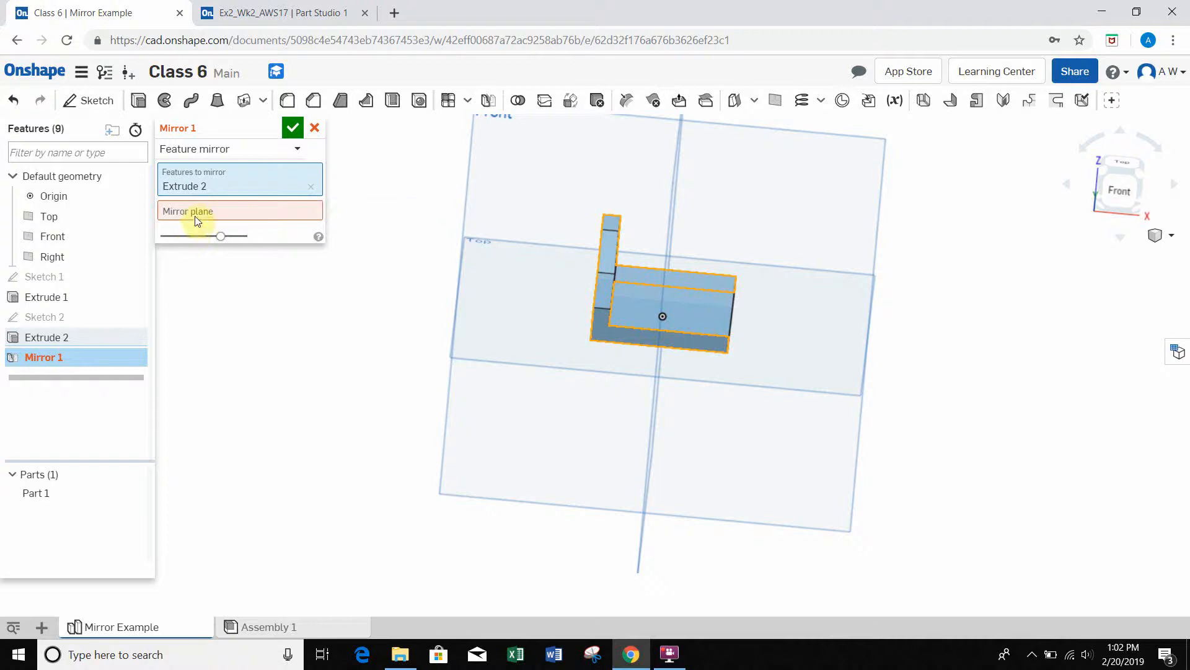
Step: Assign the Right plane, which runs lengthwise through the middle of the base plate, as the mirror plane
{"action": "left_click", "coordinate": [219, 211]}
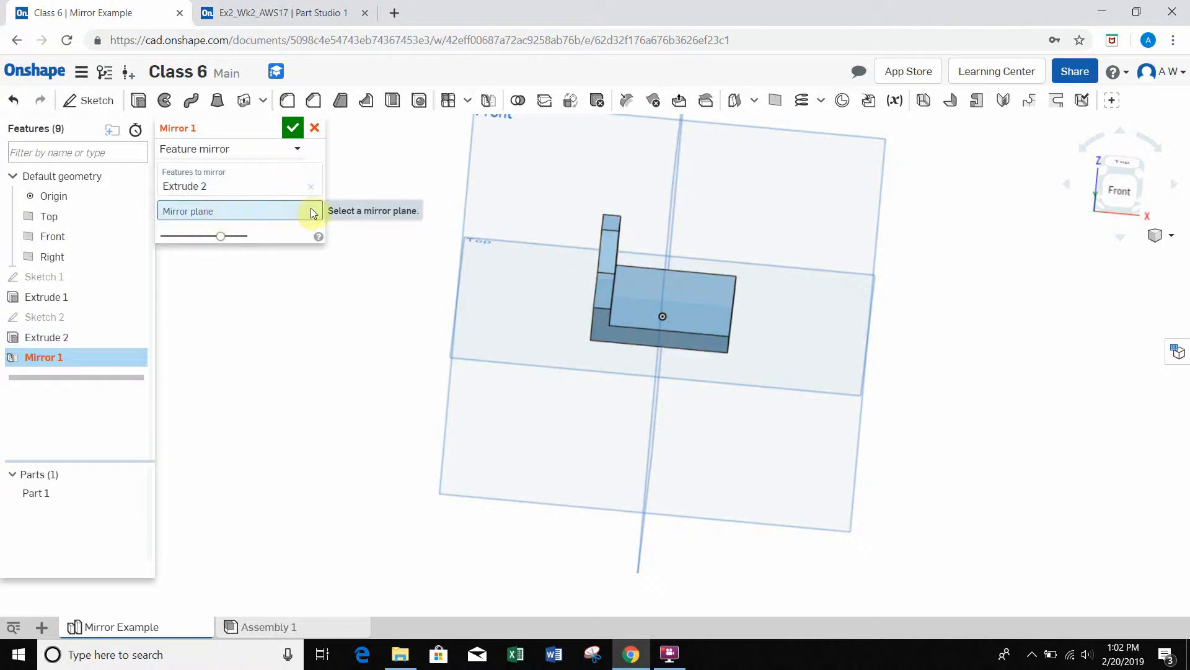
{"action": "scroll", "coordinate": [679, 218], "scroll_direction": "down", "scroll_amount": 2}
{"action": "scroll", "coordinate": [709, 210], "scroll_direction": "up", "scroll_amount": 1}
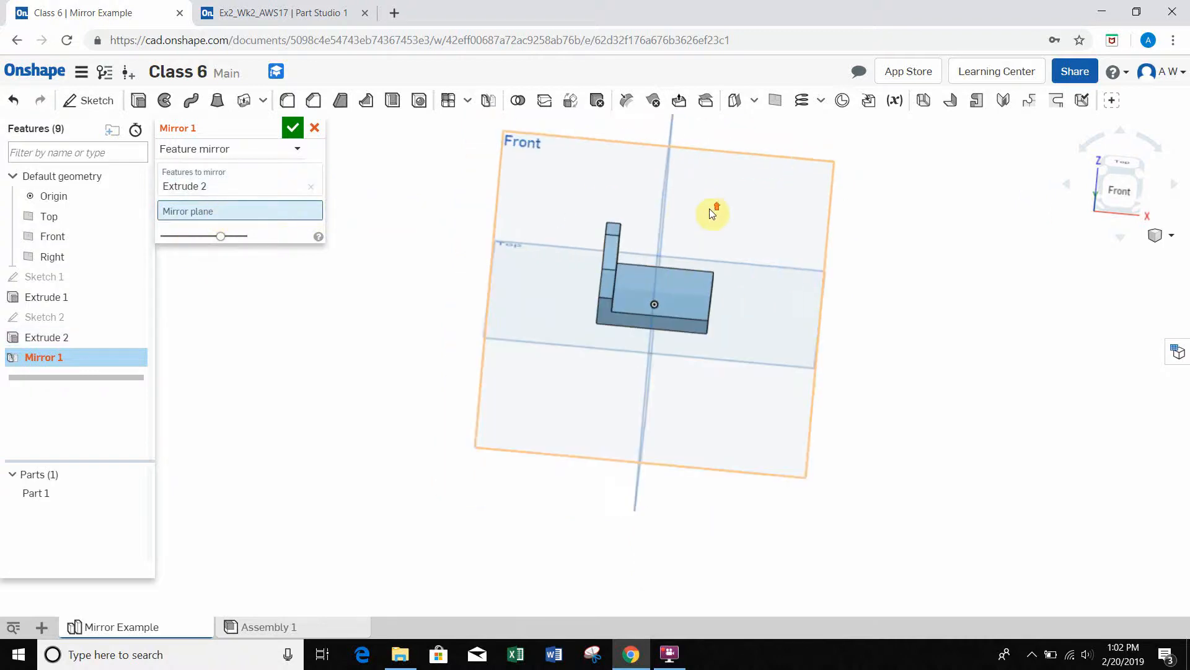
{"action": "right_click_drag", "start_coordinate": [727, 216], "coordinate": [713, 242]}
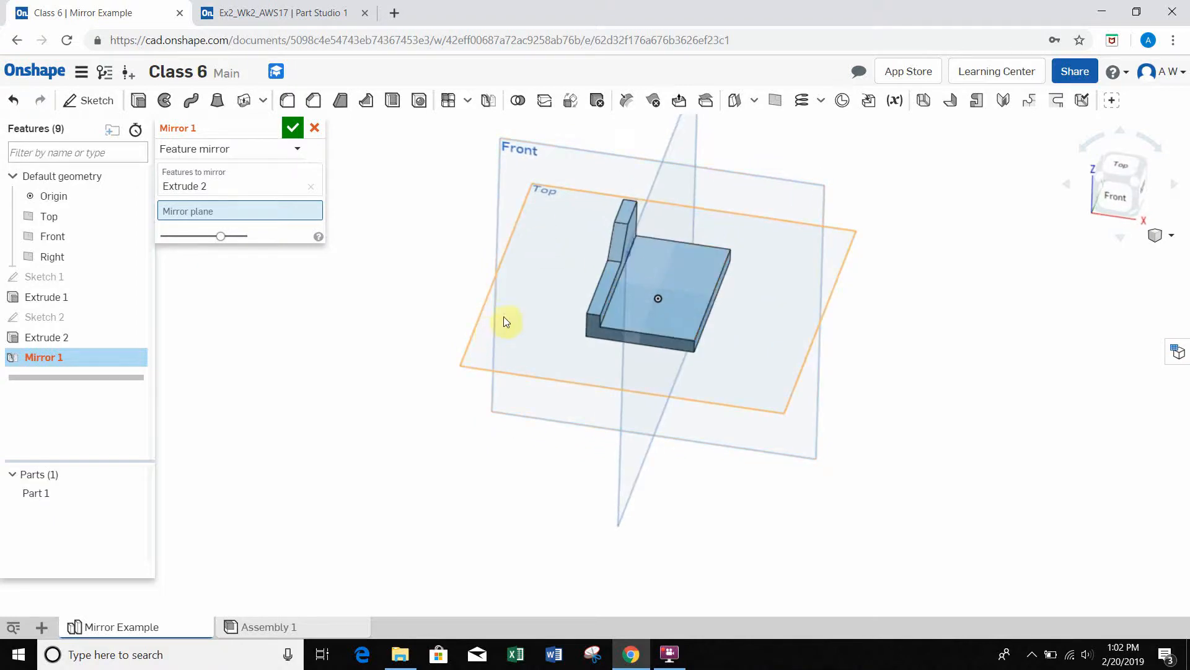
{"action": "right_click_drag", "start_coordinate": [690, 410], "coordinate": [683, 369]}
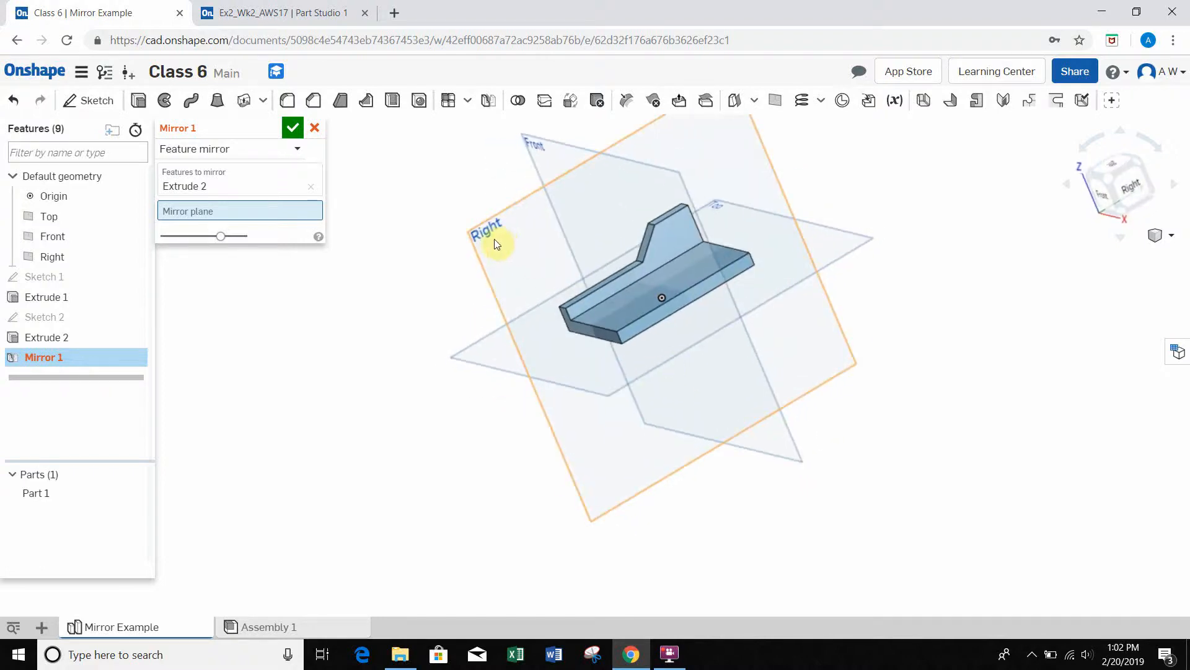
{"action": "left_click", "coordinate": [514, 251]}
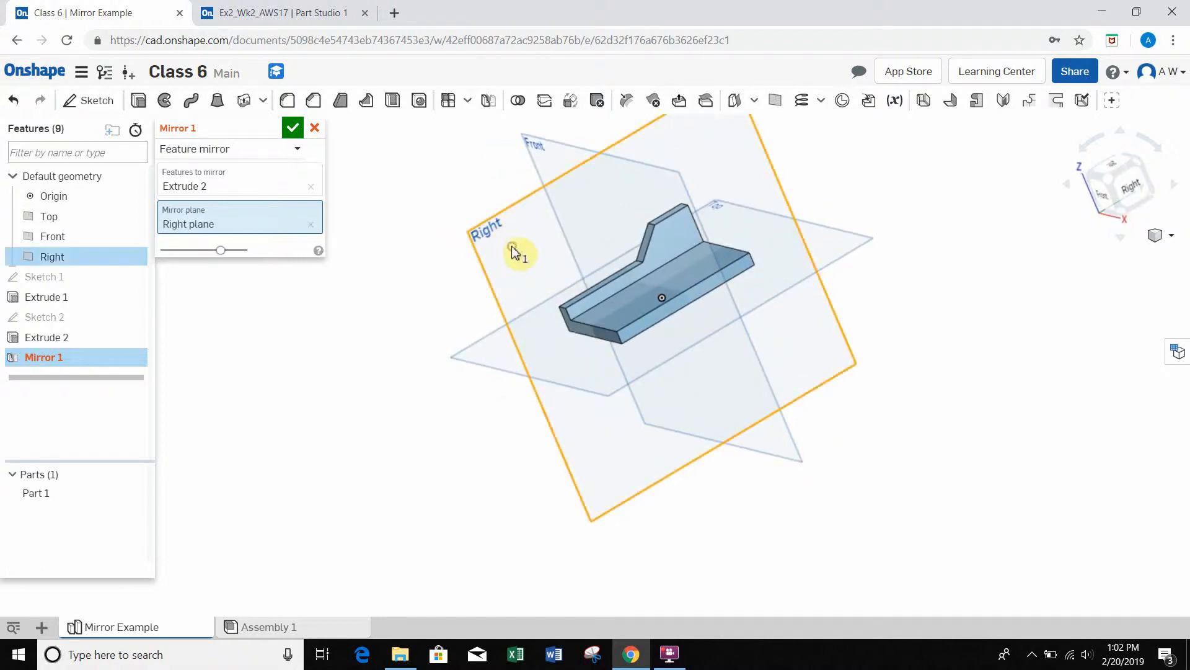
Step: Inspect the mirrored wall preview, accept the feature mirror of Extrude 2, and review the two-walled part
{"action": "right_click_drag", "start_coordinate": [452, 199], "coordinate": [713, 279]}
{"action": "scroll", "coordinate": [709, 274], "scroll_direction": "up", "scroll_amount": 5}
{"action": "scroll", "coordinate": [720, 282], "scroll_direction": "down", "scroll_amount": 4}
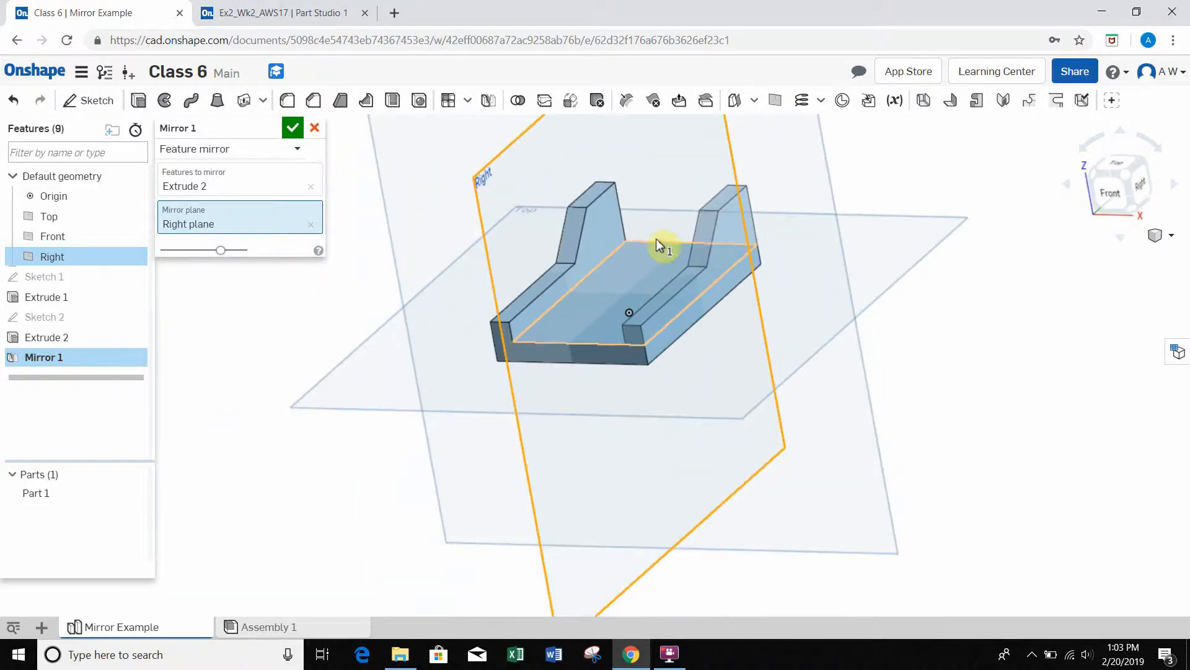
{"action": "right_click_drag", "start_coordinate": [775, 316], "coordinate": [796, 316]}
{"action": "right_click_drag", "start_coordinate": [790, 261], "coordinate": [694, 248]}
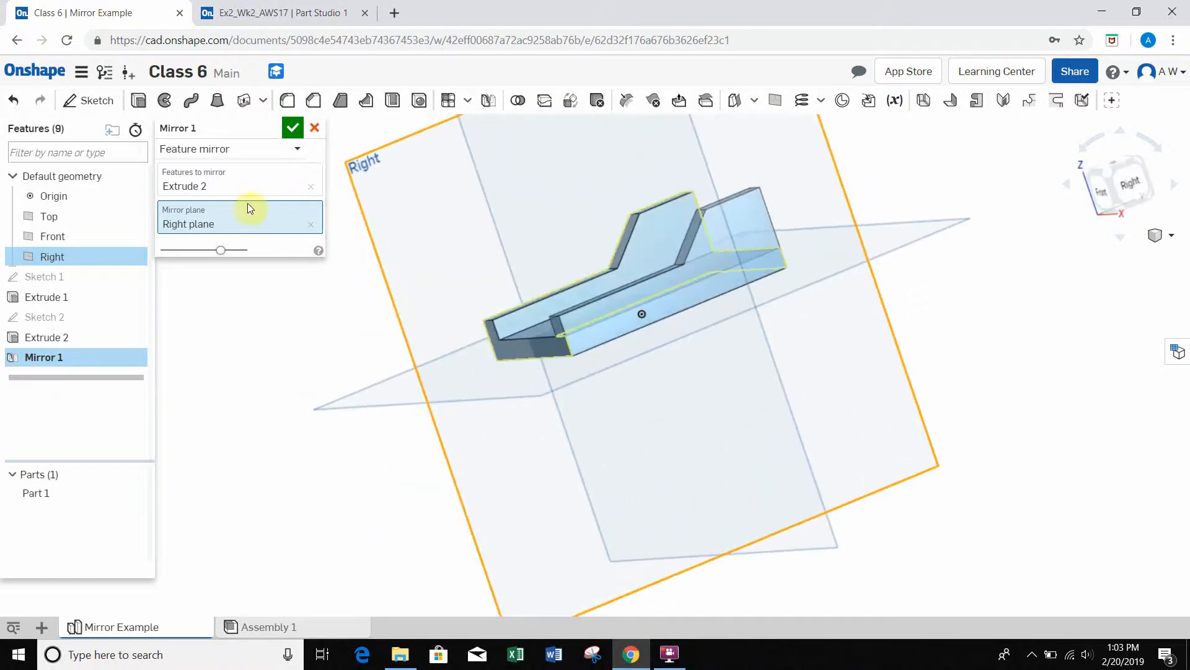
{"action": "right_click_drag", "start_coordinate": [556, 242], "coordinate": [599, 238]}
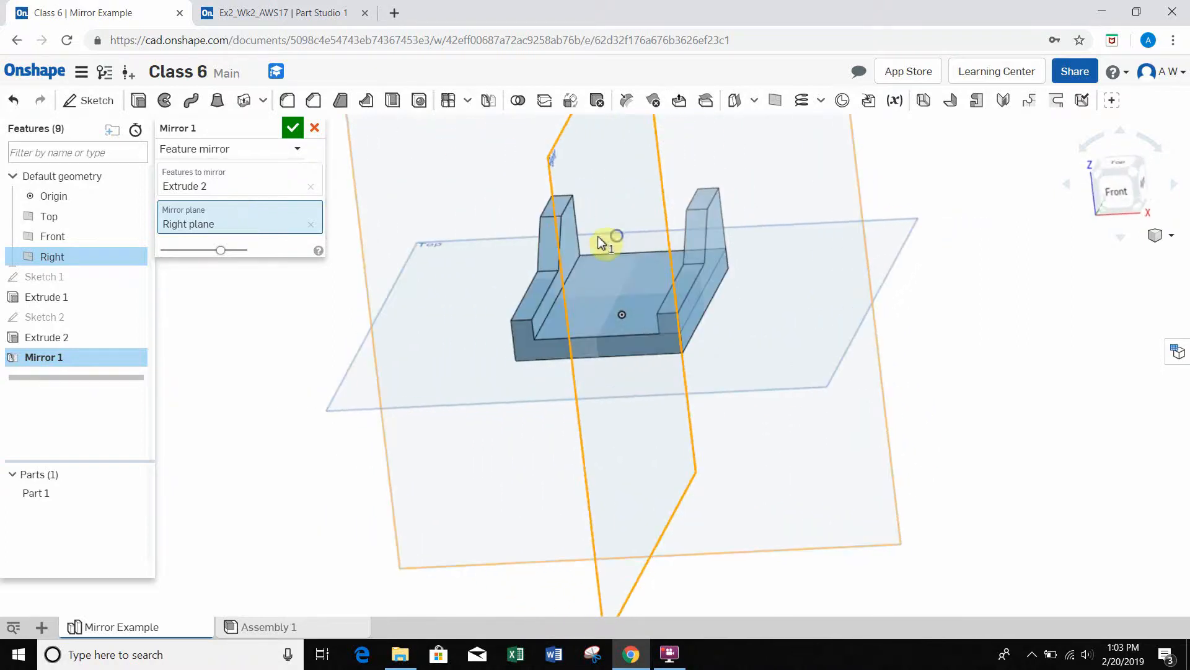
{"action": "left_click", "coordinate": [288, 132]}
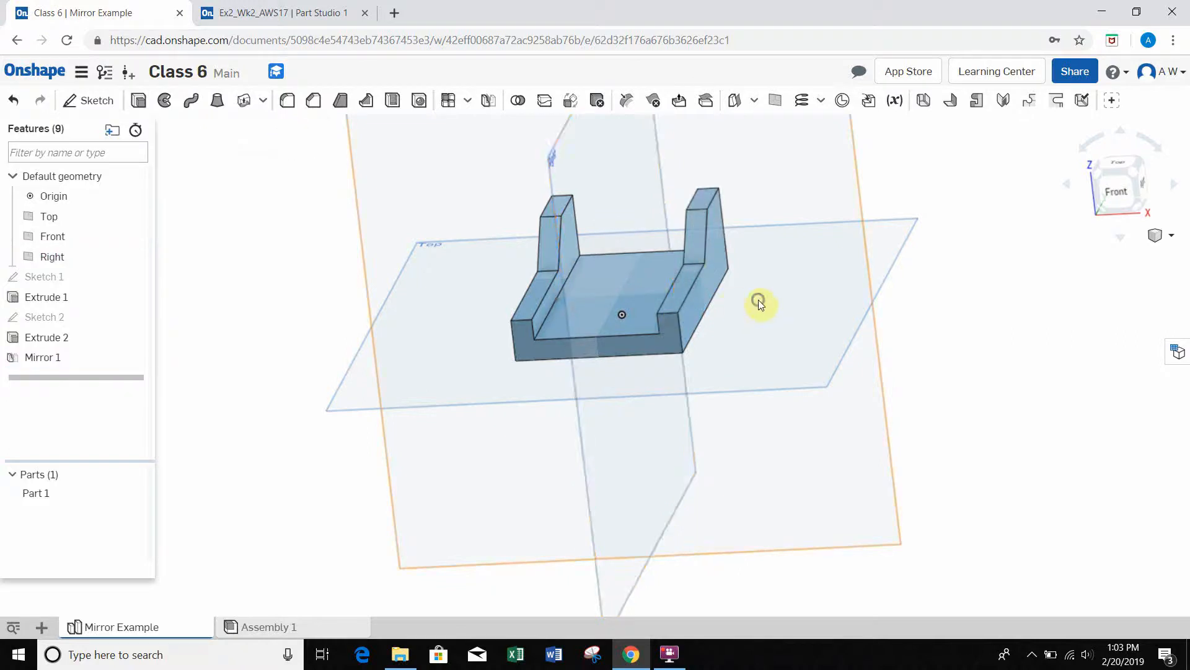
{"action": "mouse_move", "coordinate": [758, 300]}
{"action": "right_mouse_down"}
{"action": "mouse_move", "coordinate": [806, 310]}
{"action": "mouse_move", "coordinate": [829, 335]}
{"action": "mouse_move", "coordinate": [756, 318]}
{"action": "right_mouse_up"}
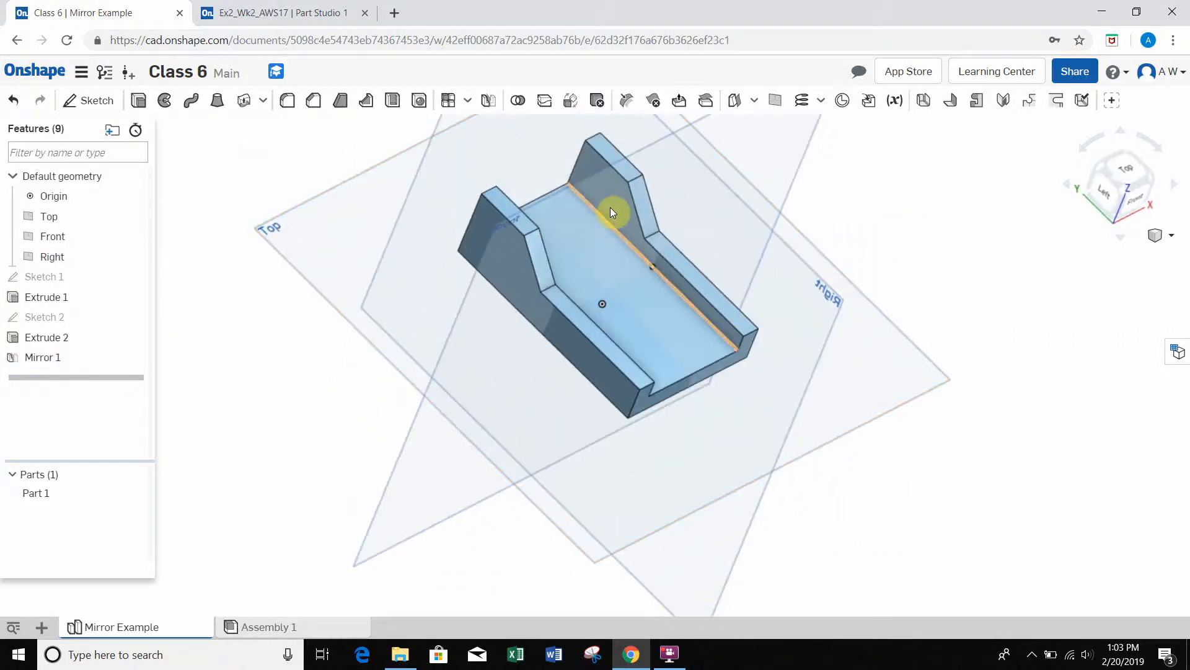
{"action": "right_click_drag", "start_coordinate": [797, 372], "coordinate": [701, 333]}
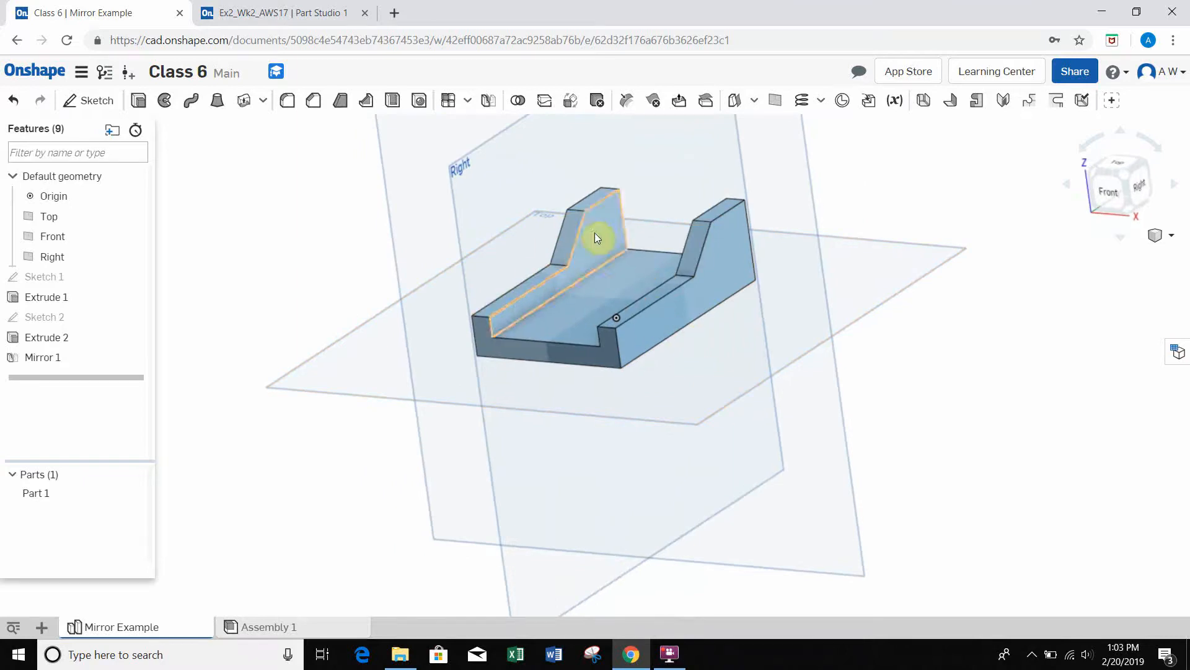
{"action": "right_click_drag", "start_coordinate": [648, 241], "coordinate": [664, 246]}
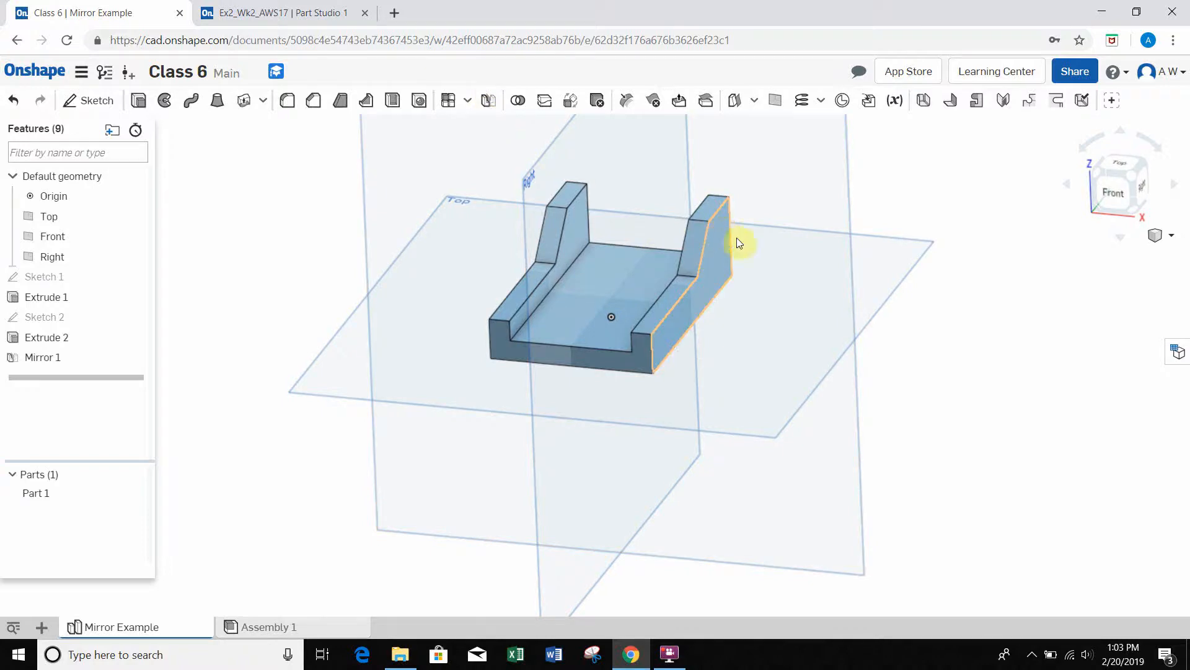
Step: Start a new sketch on the flat underside of the base plate
{"action": "right_click_drag", "start_coordinate": [738, 237], "coordinate": [679, 219]}
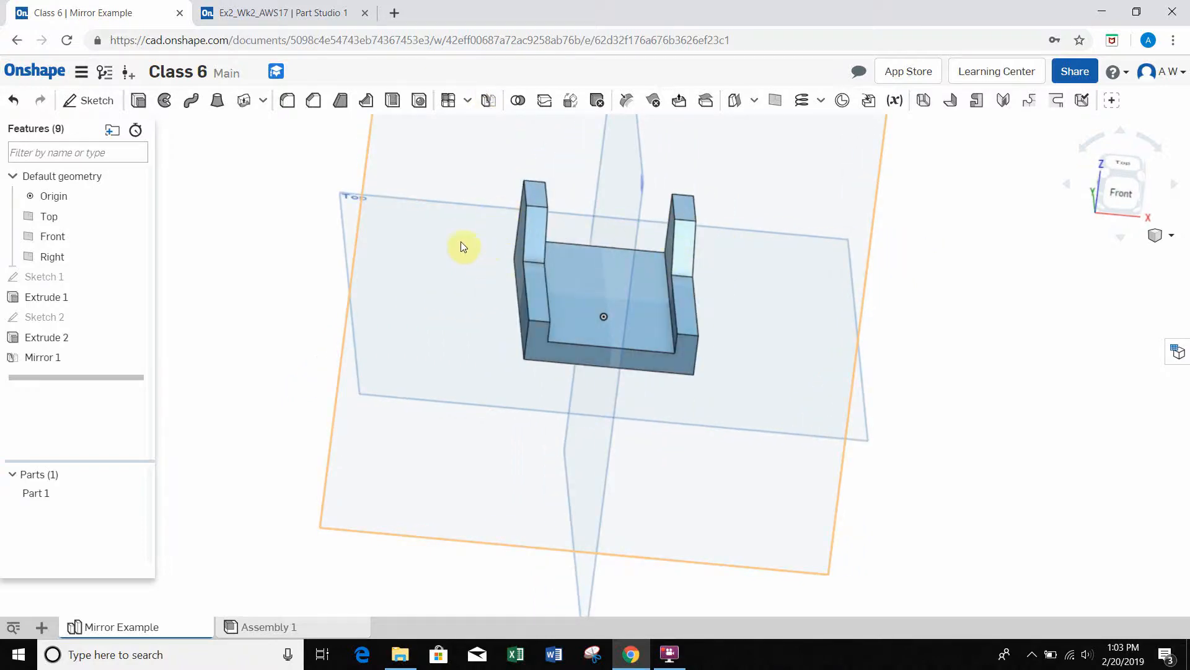
{"action": "left_click", "coordinate": [101, 109]}
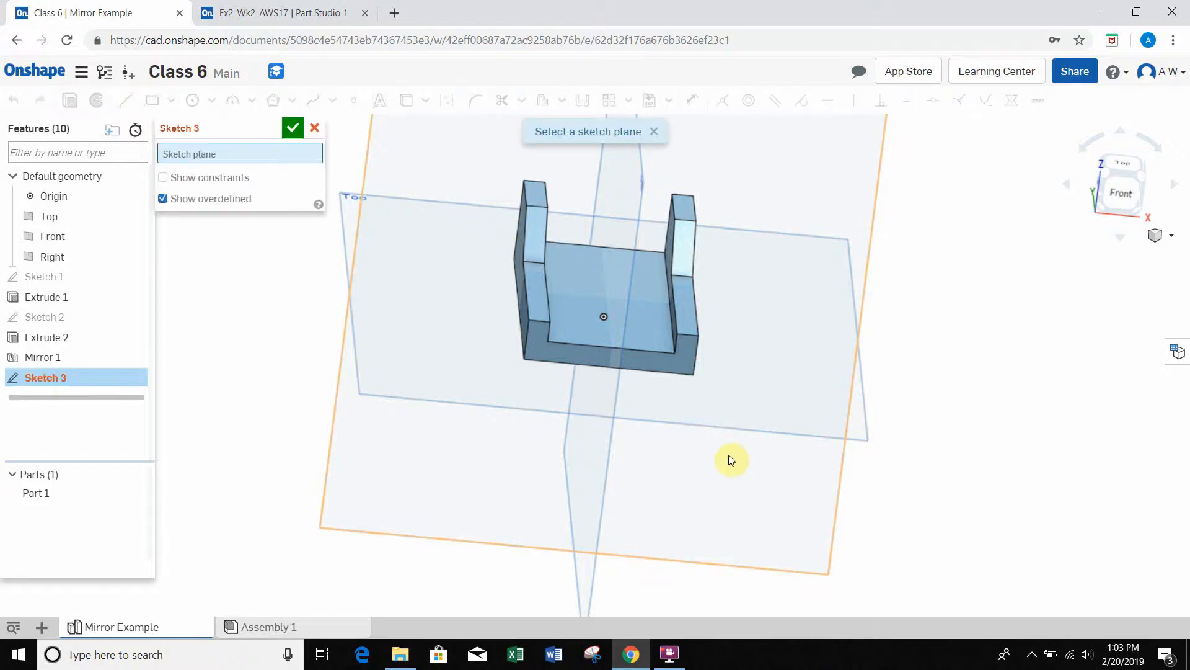
{"action": "mouse_move", "coordinate": [728, 457]}
{"action": "right_mouse_down"}
{"action": "mouse_move", "coordinate": [718, 359]}
{"action": "mouse_move", "coordinate": [730, 314]}
{"action": "right_mouse_up"}
{"action": "left_click", "coordinate": [664, 363]}
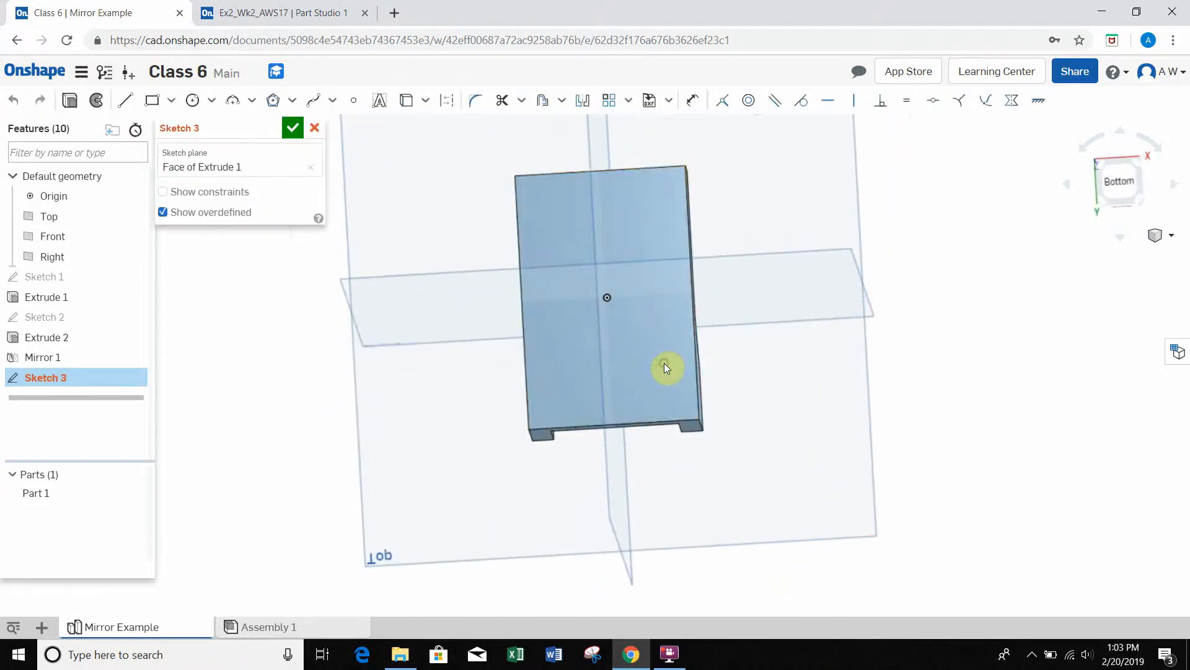
{"action": "right_click_drag", "start_coordinate": [734, 215], "coordinate": [735, 228]}
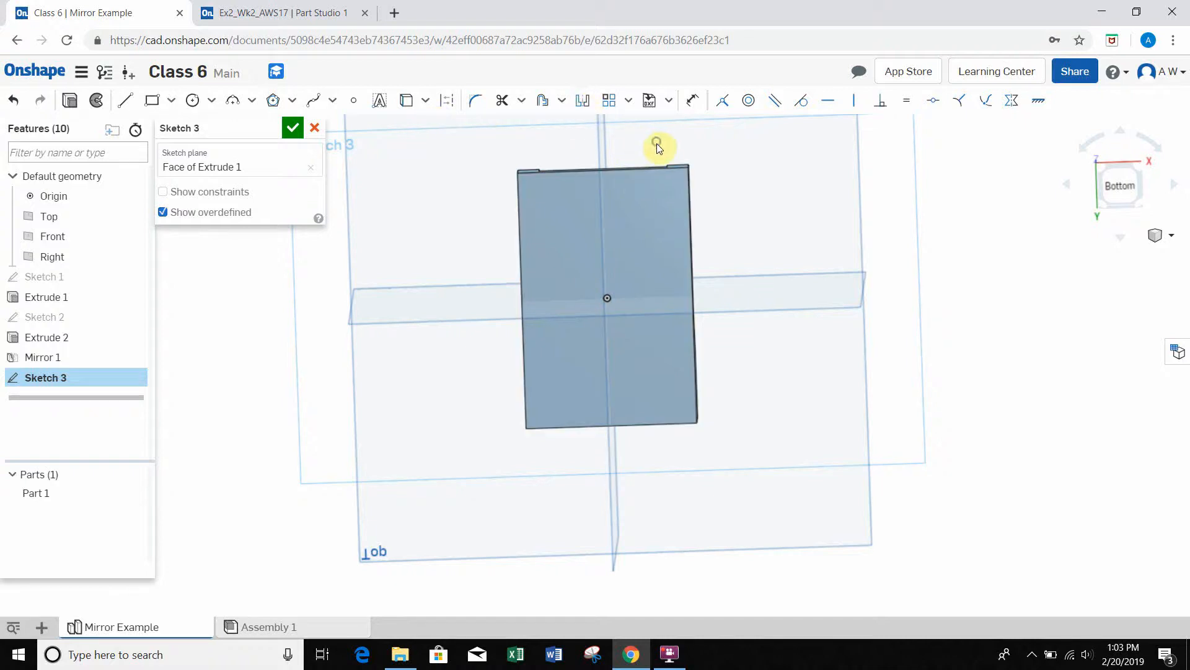
{"action": "key", "text": "n"}
{"action": "right_click_drag", "start_coordinate": [658, 137], "coordinate": [656, 135]}
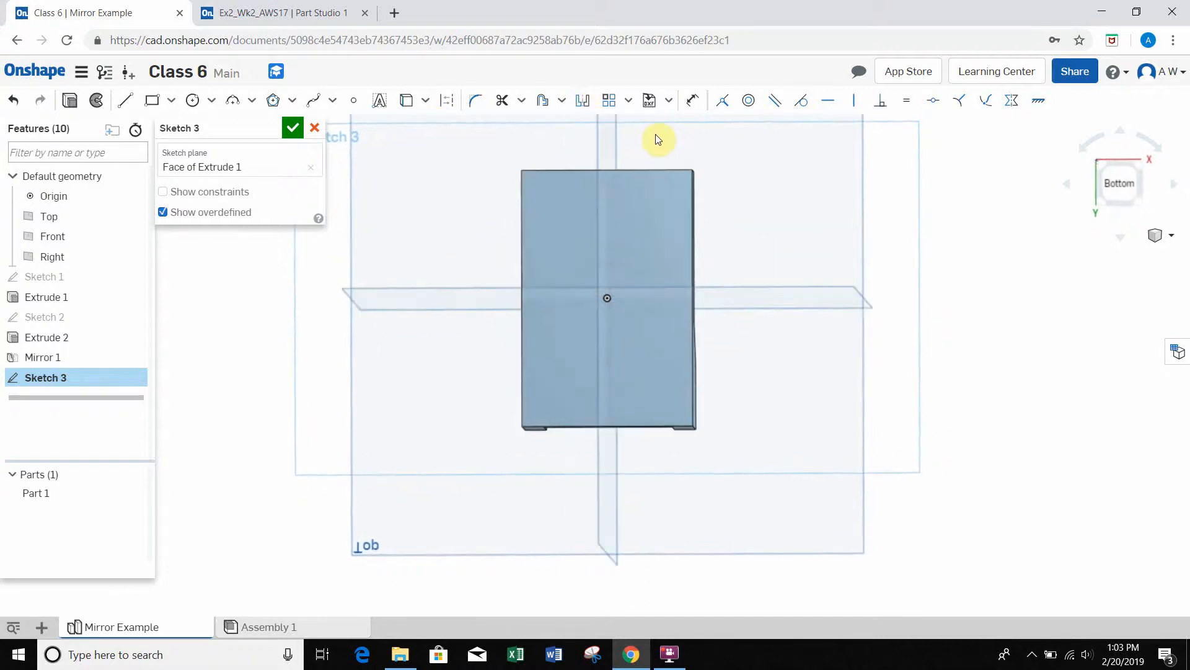
{"action": "key", "text": "n"}
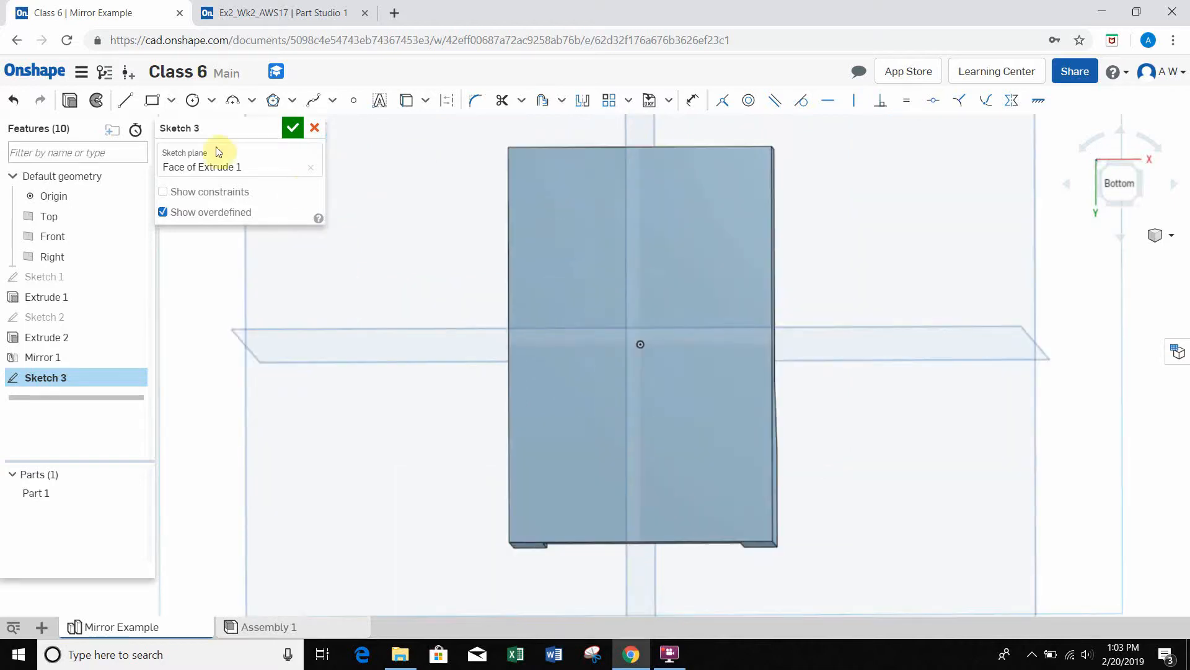
Step: Sketch a closed four-sided line profile on one half of the underside, with a long edge of about 1.02 in and a slanted side of about 0.5 in
{"action": "left_click", "coordinate": [123, 110]}
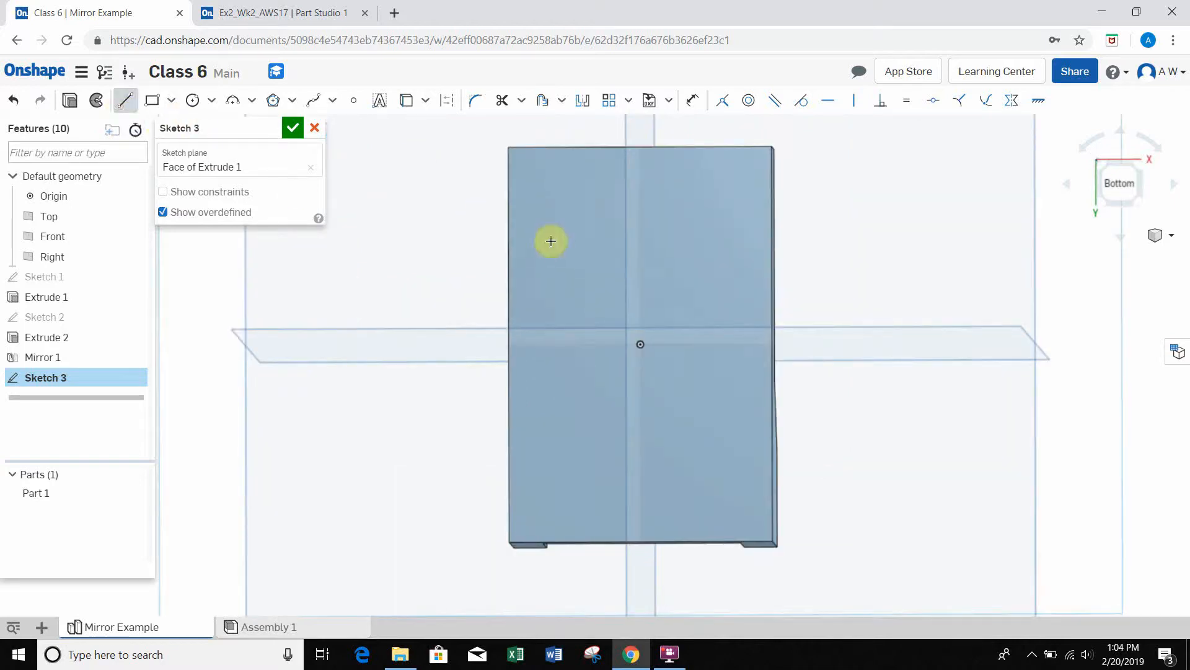
{"action": "left_click", "coordinate": [580, 213]}
{"action": "left_click", "coordinate": [713, 214]}
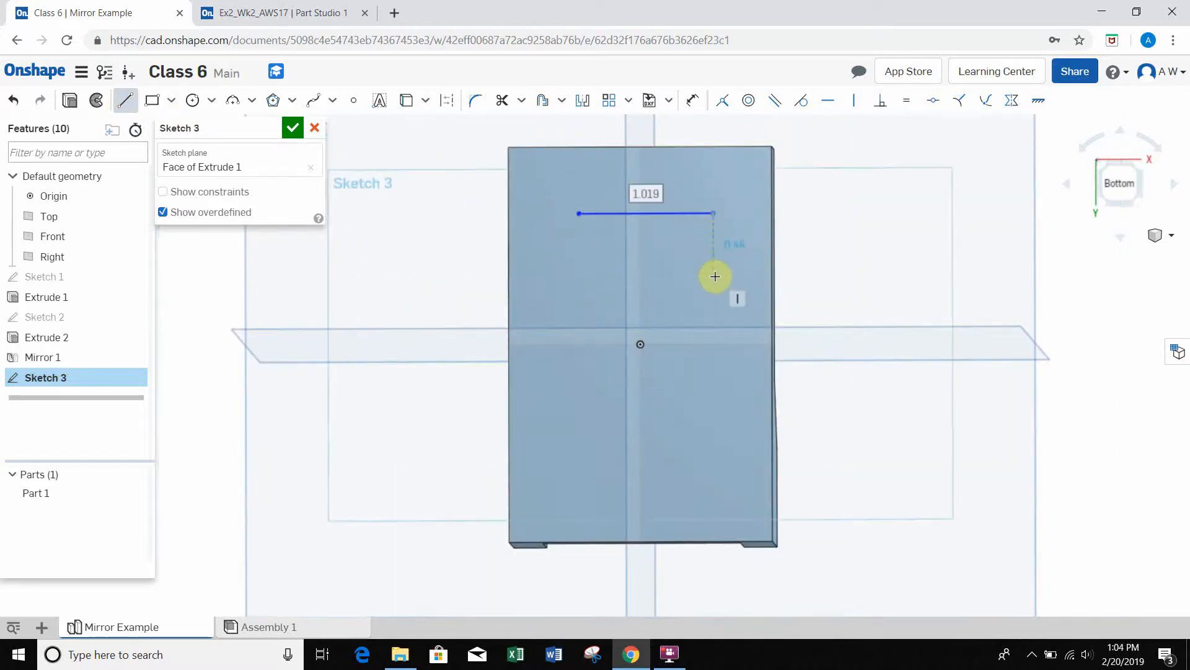
{"action": "left_click", "coordinate": [713, 273]}
{"action": "left_click", "coordinate": [619, 267]}
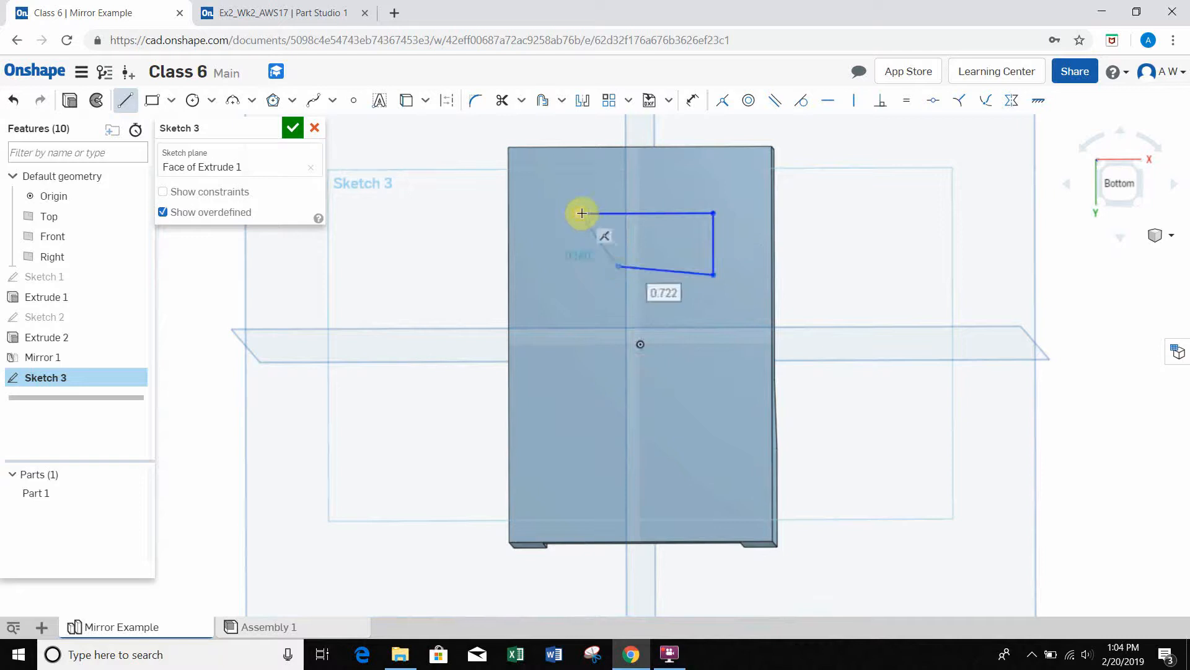
{"action": "left_click", "coordinate": [580, 213]}
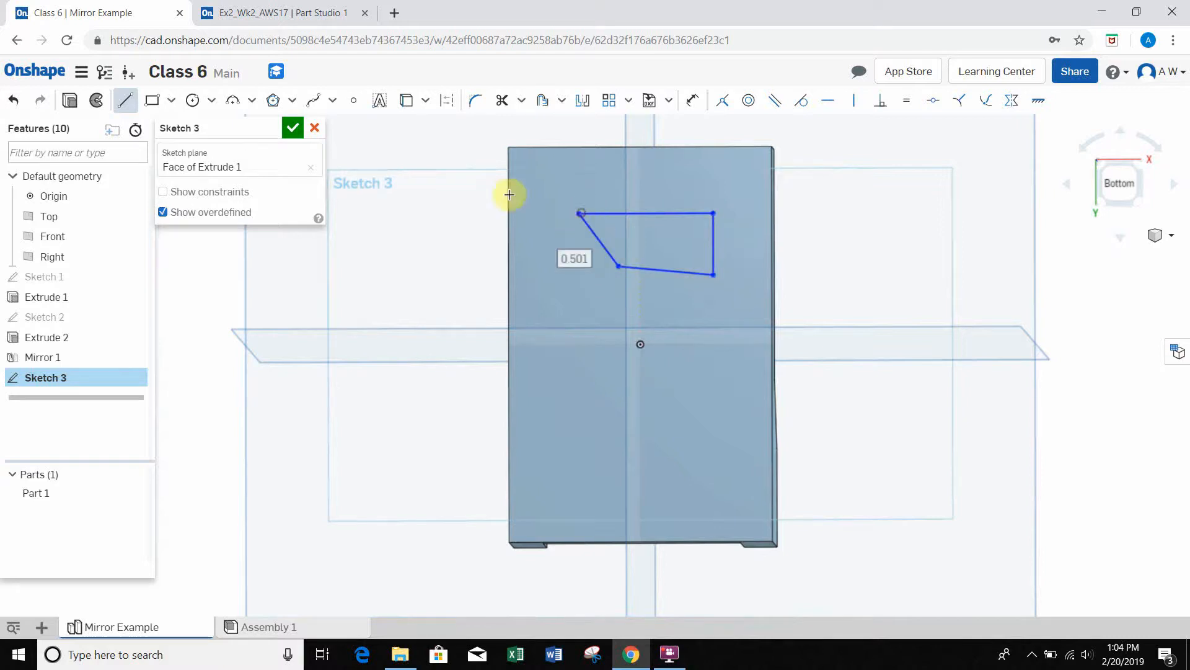
Step: Mirror all four lines of the sketched profile across the Front plane onto the other half of the underside
{"action": "left_click", "coordinate": [584, 105]}
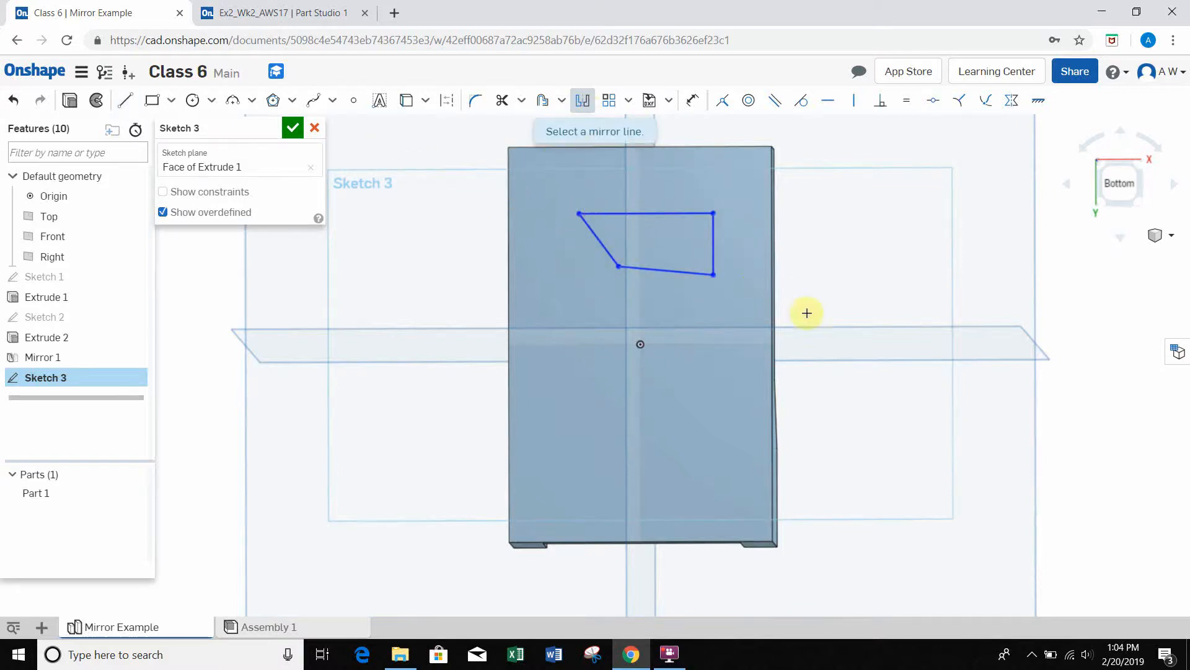
{"action": "right_click_drag", "start_coordinate": [865, 370], "coordinate": [850, 406]}
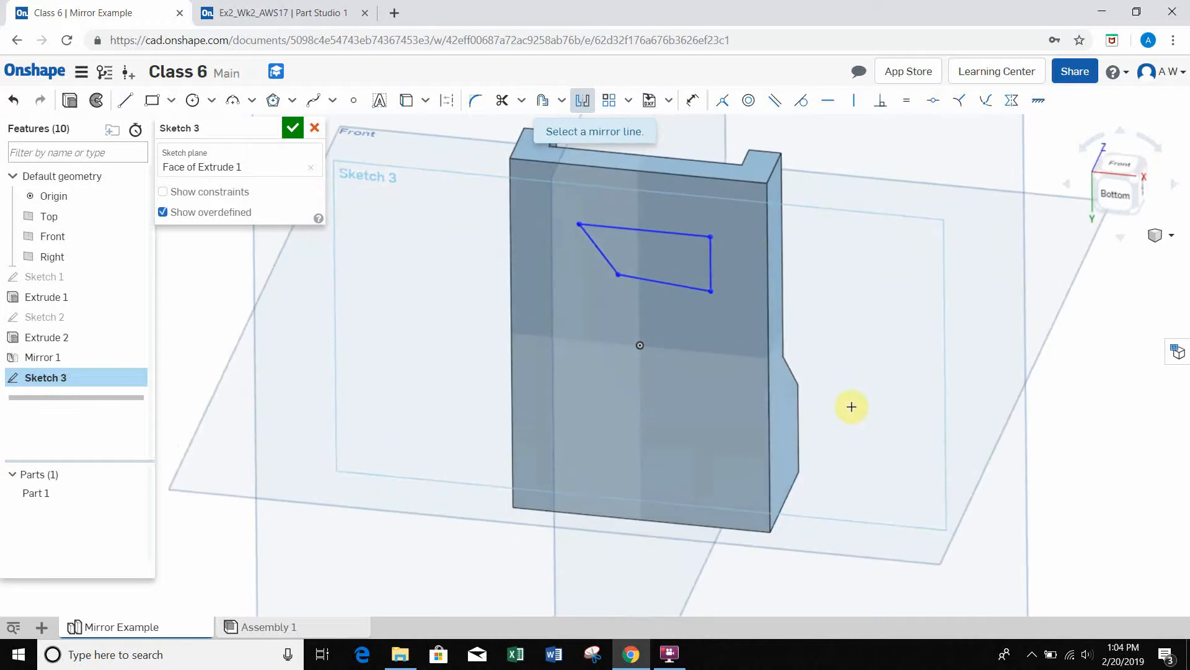
{"action": "left_click", "coordinate": [1064, 274]}
{"action": "right_click_drag", "start_coordinate": [973, 337], "coordinate": [920, 317]}
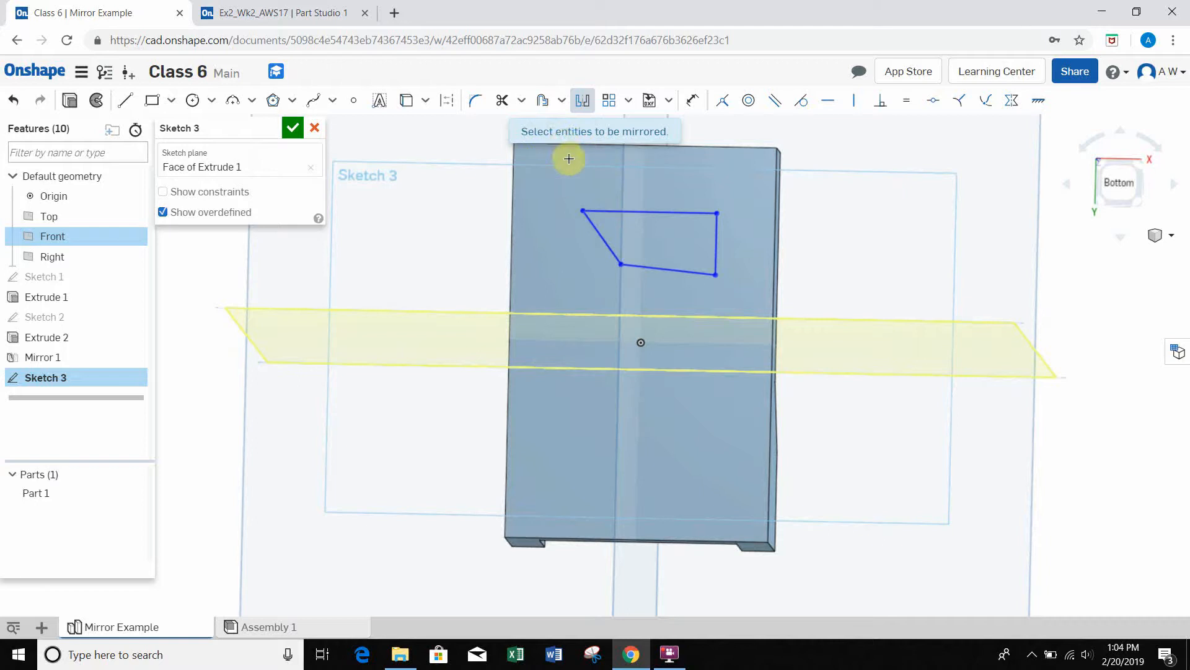
{"action": "left_click", "coordinate": [605, 211]}
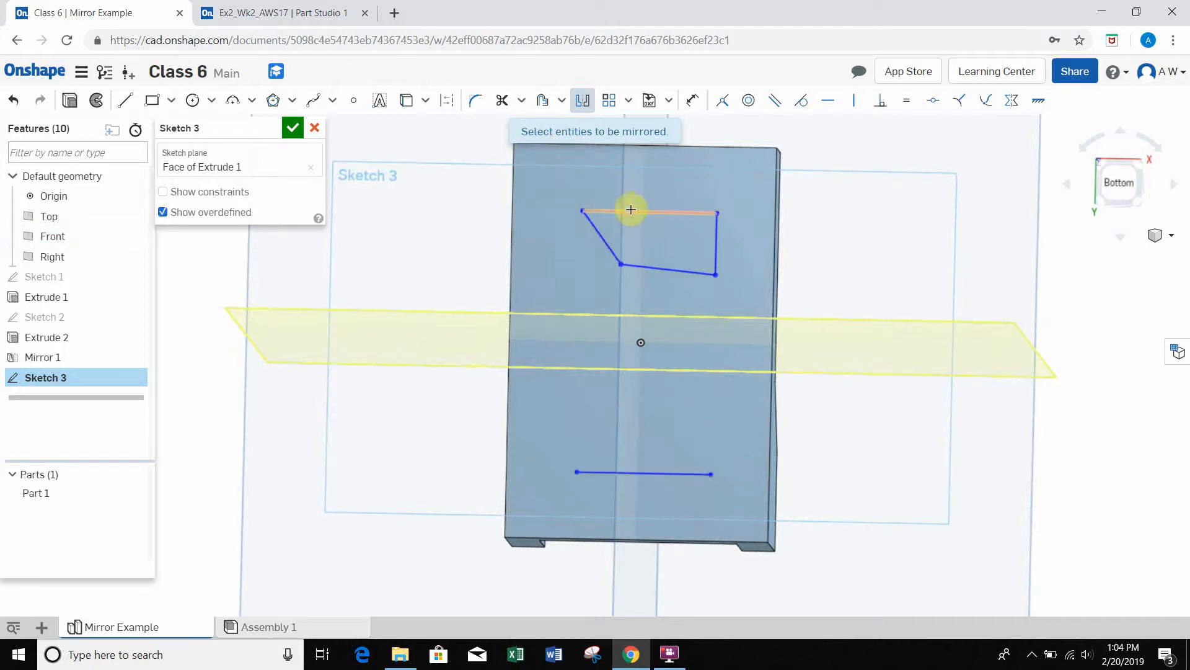
{"action": "left_click", "coordinate": [599, 231]}
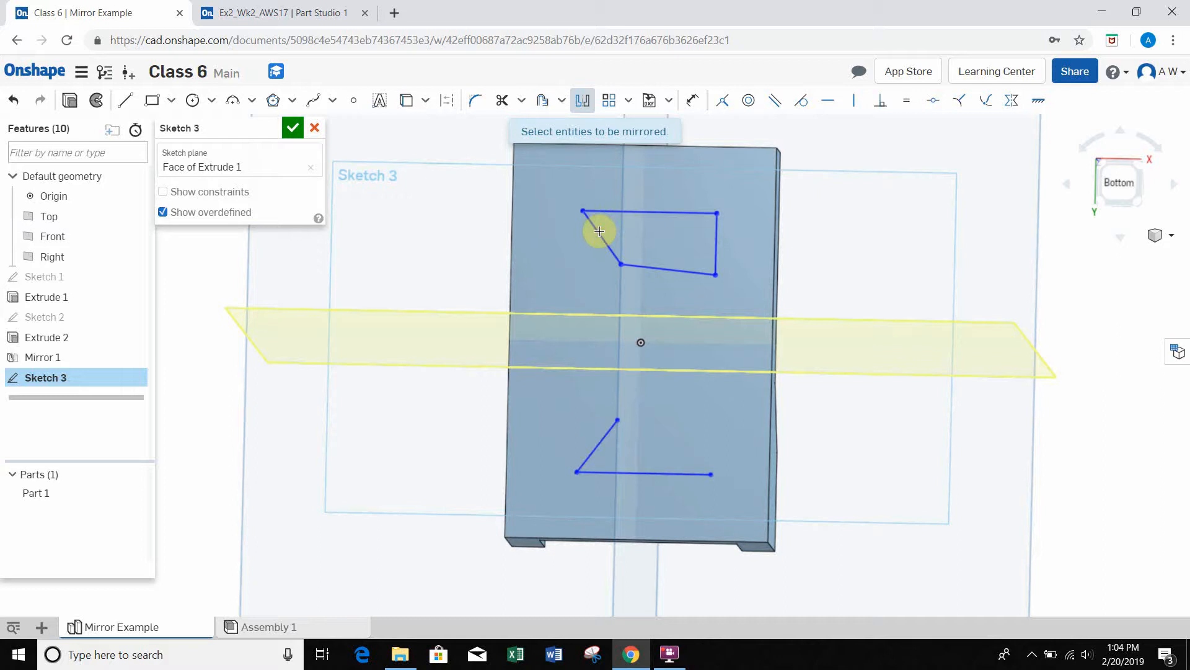
{"action": "left_click", "coordinate": [634, 265]}
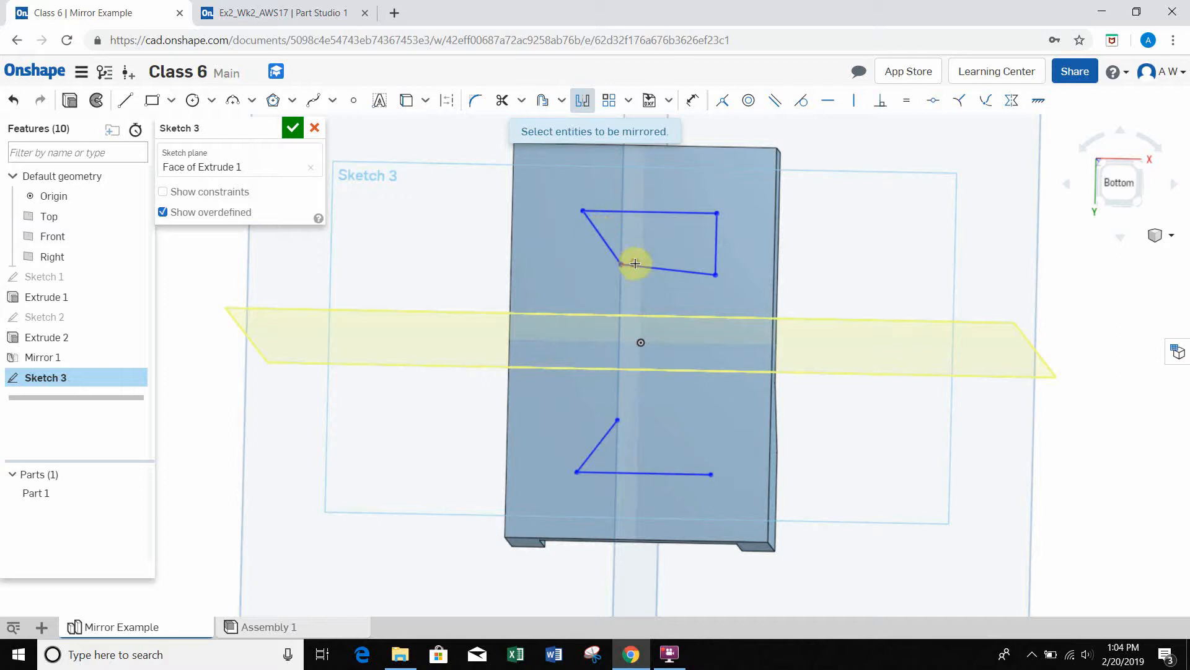
{"action": "left_click", "coordinate": [717, 240]}
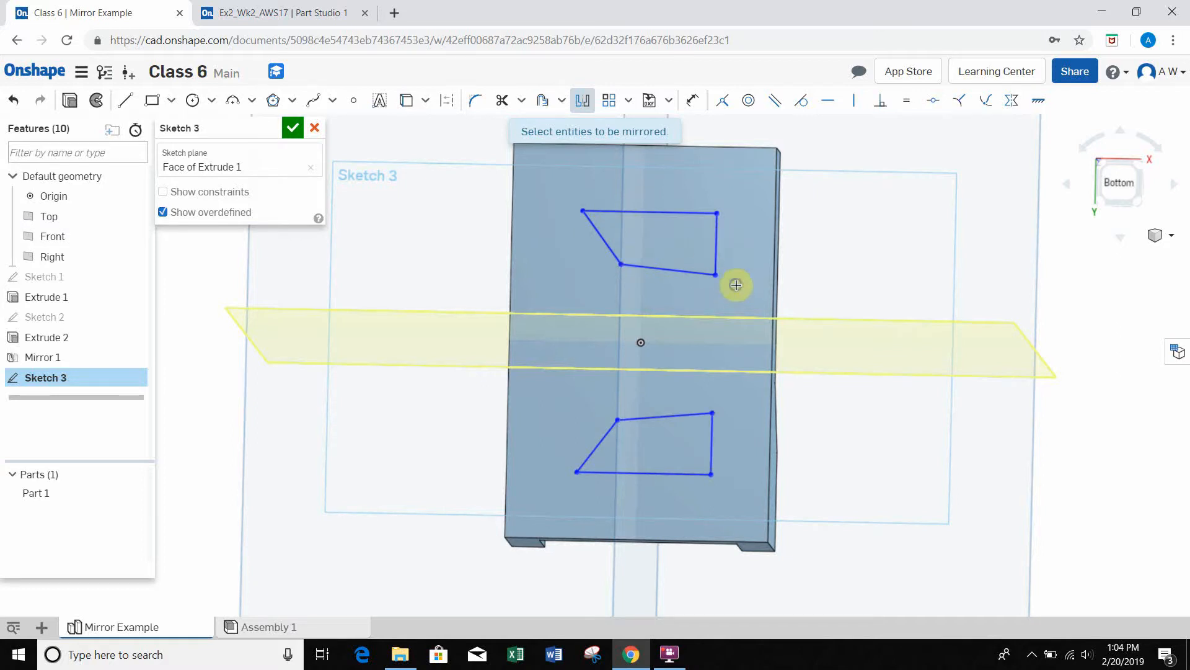
{"action": "mouse_move", "coordinate": [736, 284]}
{"action": "right_mouse_down"}
{"action": "mouse_move", "coordinate": [752, 284]}
{"action": "mouse_move", "coordinate": [723, 284]}
{"action": "mouse_move", "coordinate": [738, 288]}
{"action": "right_mouse_up"}
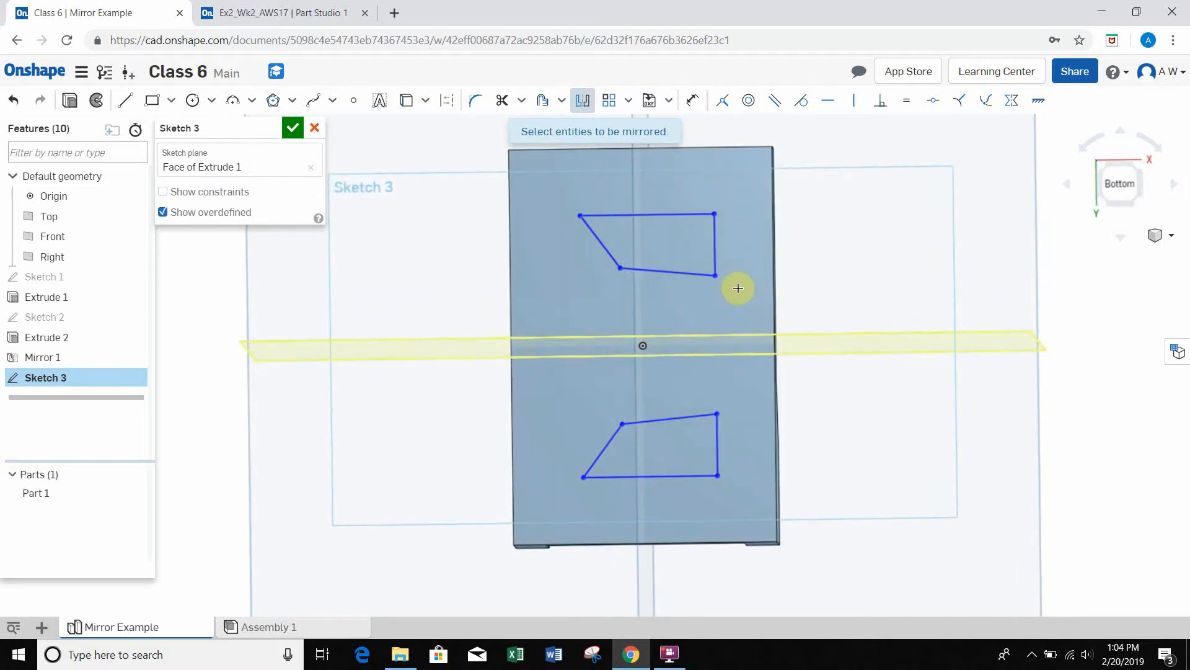